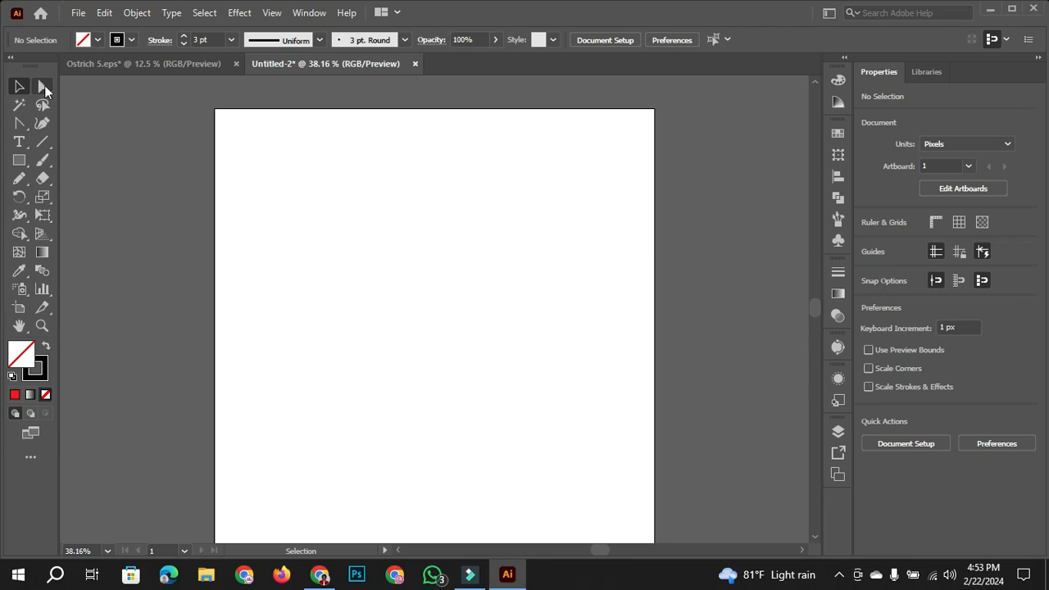
- Draw a square of about 251 px with the Rectangle tool and move it slightly toward the artboard's left edge
{"action": "left_click", "coordinate": [43, 86]}
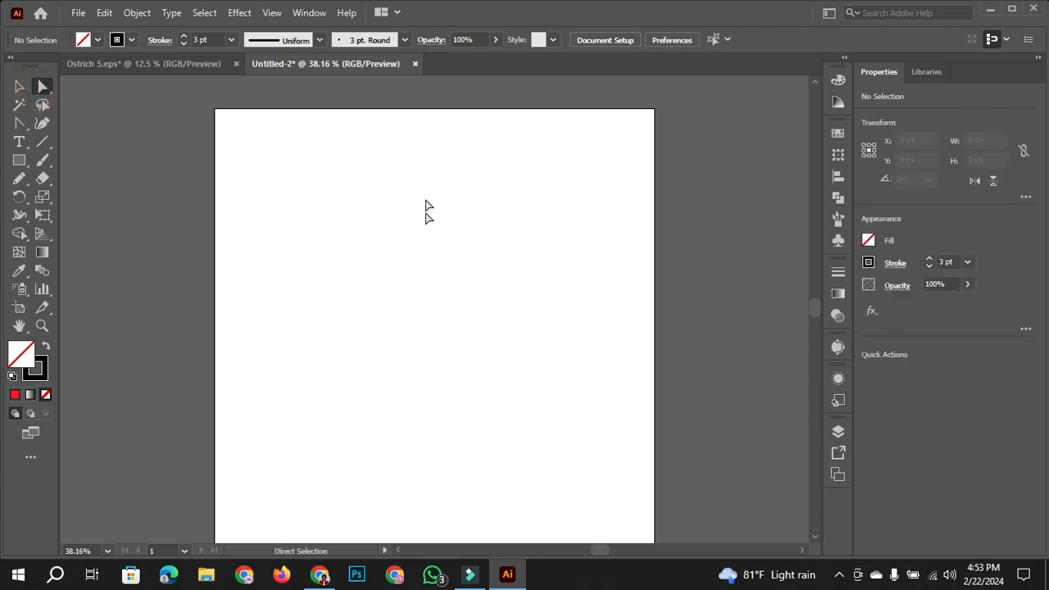
{"action": "left_click", "coordinate": [17, 87]}
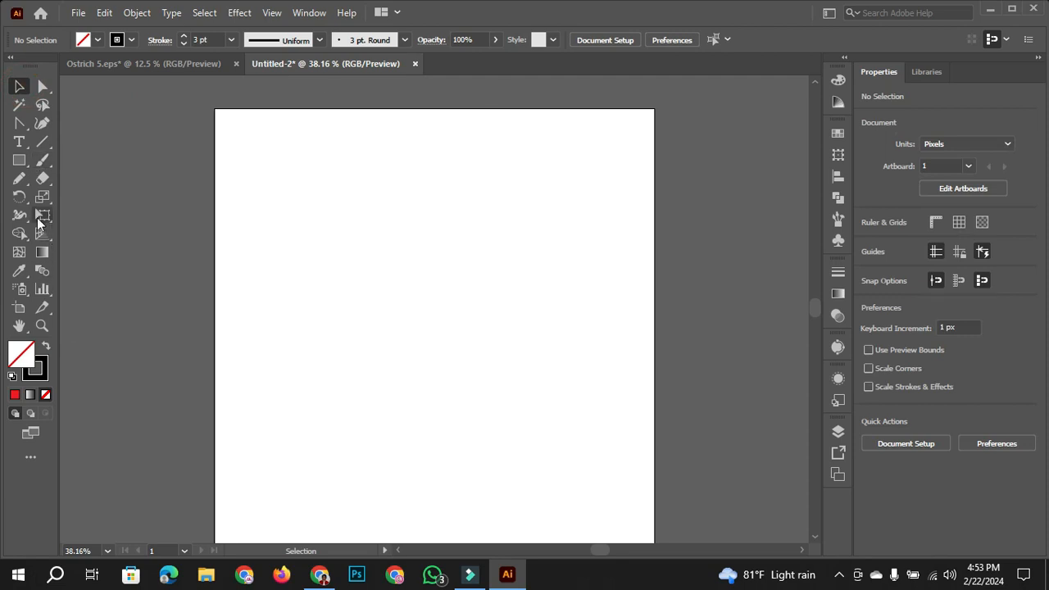
{"action": "left_click_drag", "start_coordinate": [19, 160], "coordinate": [90, 160]}
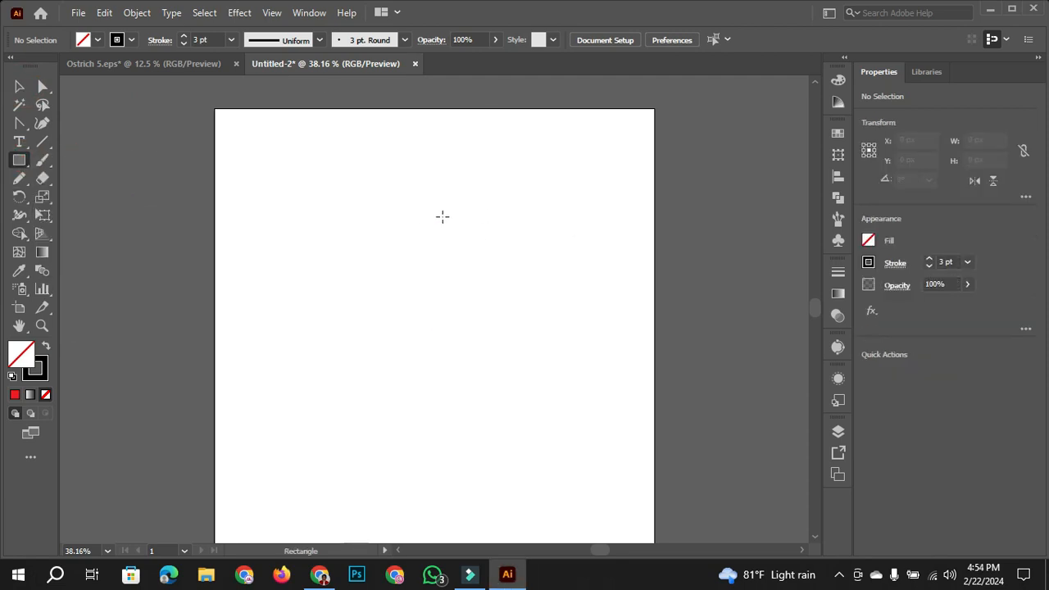
{"action": "left_click_drag", "start_coordinate": [320, 187], "coordinate": [420, 262]}
{"action": "left_click", "coordinate": [19, 86]}
{"action": "left_click_drag", "start_coordinate": [365, 243], "coordinate": [335, 243]}
{"action": "left_click", "coordinate": [476, 200]}
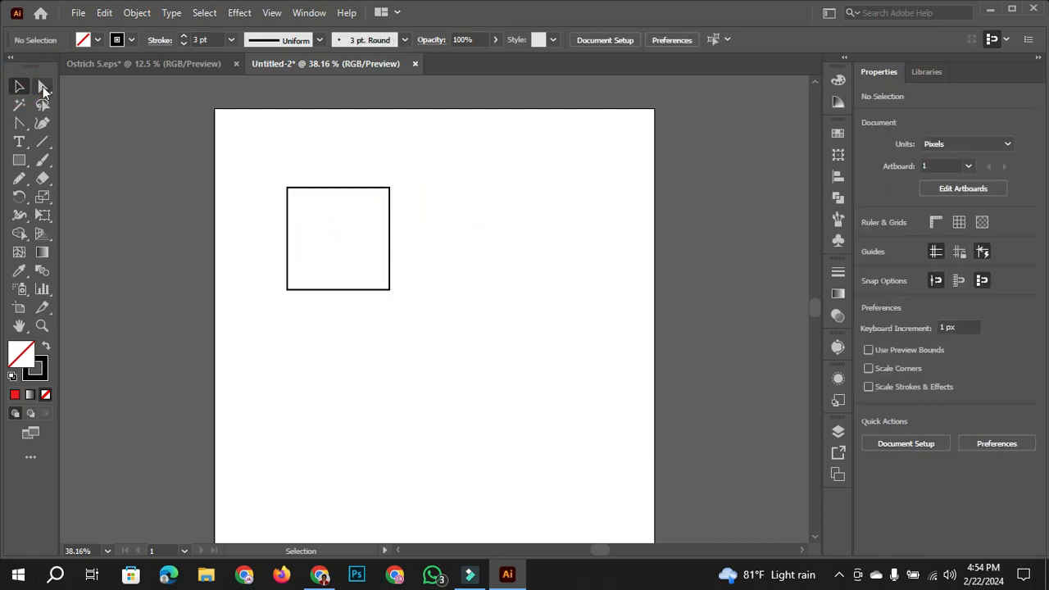
- Draw a horizontal line about 378 px long beside the square, level with its centre, and deselect it
{"action": "left_click", "coordinate": [44, 142]}
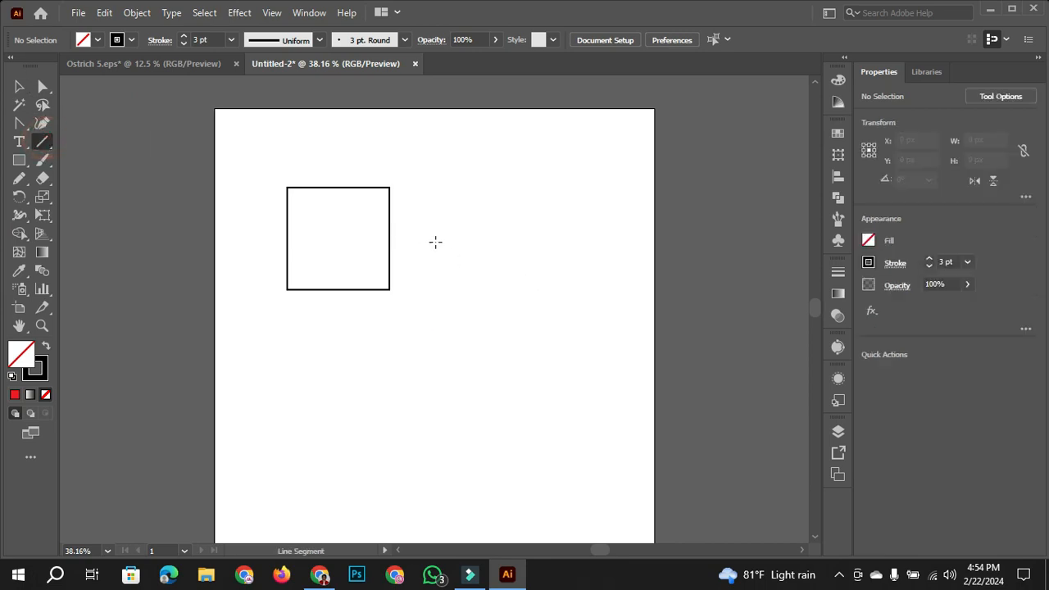
{"action": "left_click_drag", "start_coordinate": [447, 238], "coordinate": [602, 238]}
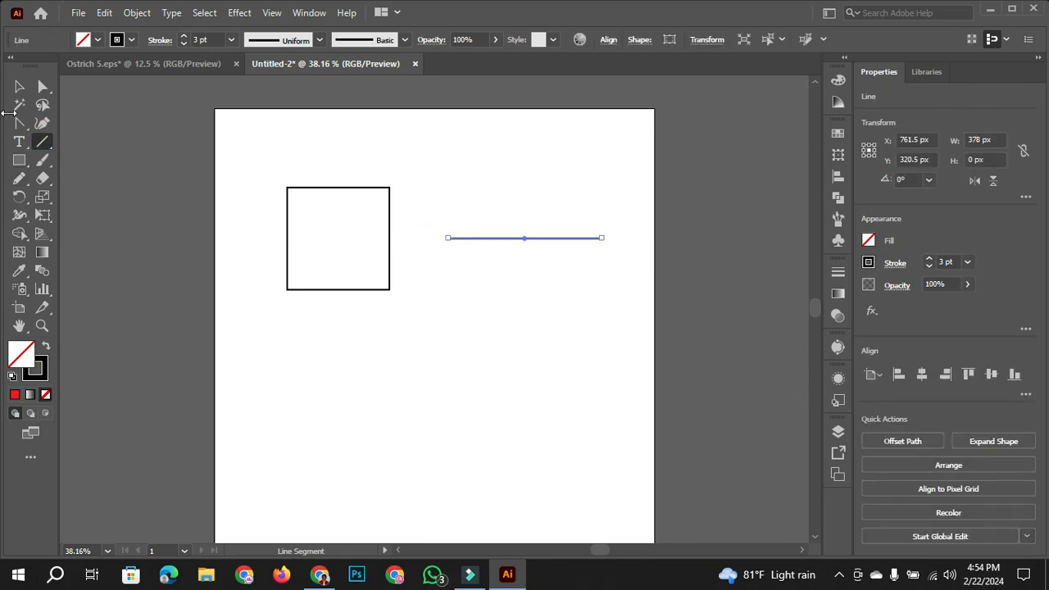
{"action": "left_click", "coordinate": [19, 86]}
{"action": "left_click", "coordinate": [468, 339]}
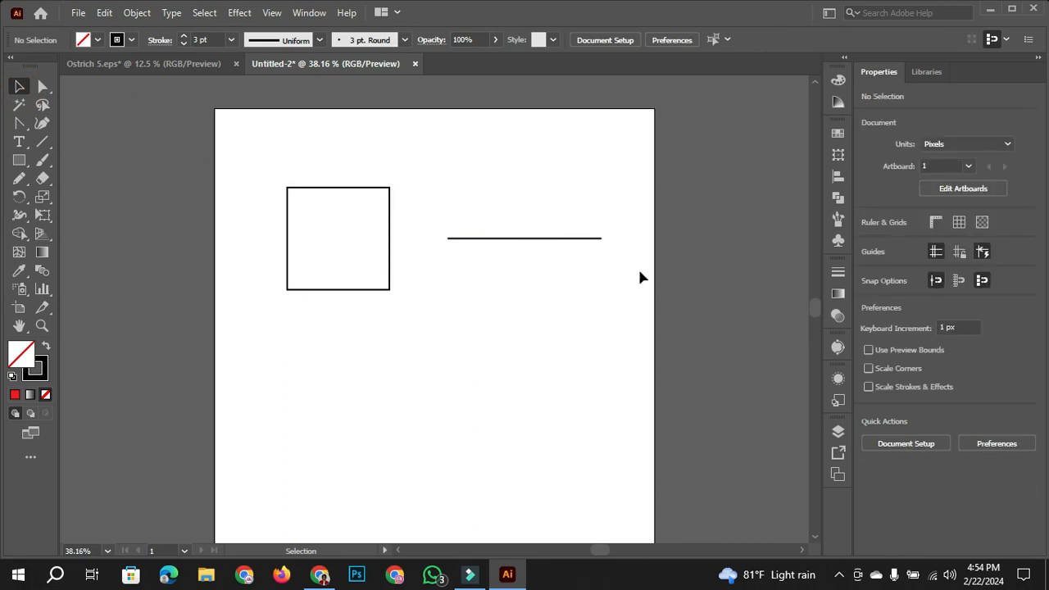
- Try moving the whole square sideways with the Selection tool, and undo the move
{"action": "left_click", "coordinate": [41, 88]}
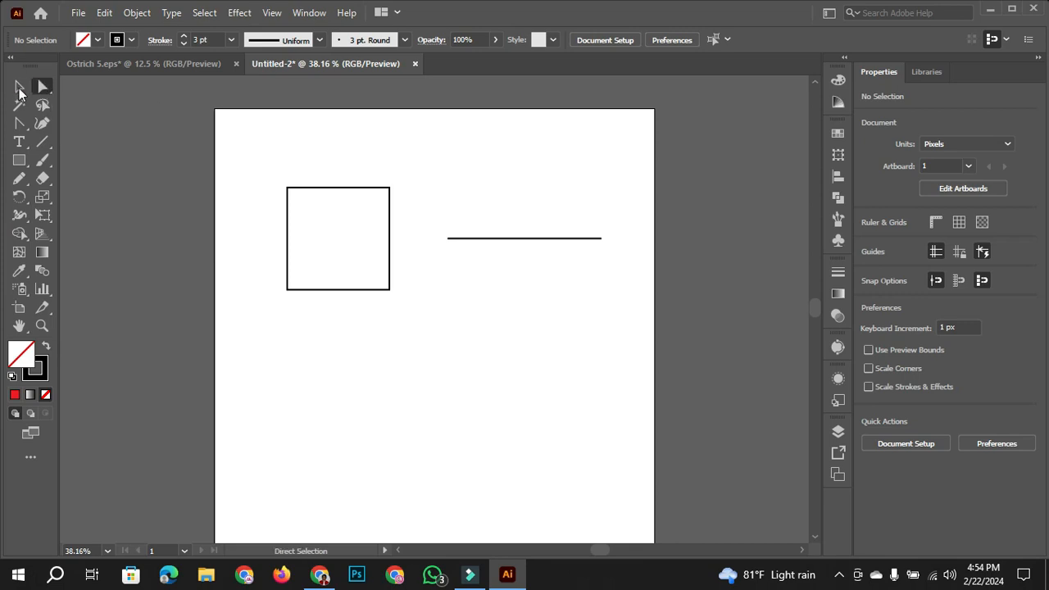
{"action": "left_click", "coordinate": [18, 86]}
{"action": "left_click_drag", "start_coordinate": [267, 164], "coordinate": [470, 164]}
{"action": "key", "text": "ctrl+z"}
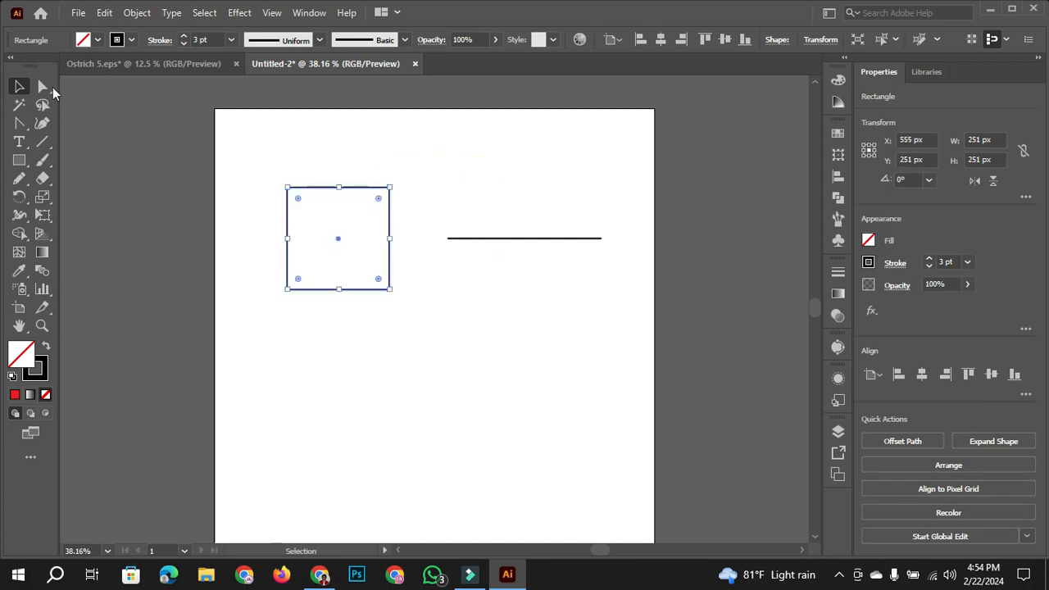
- Select the line's right endpoint with the Direct Selection tool, try dragging the line upward, and undo the change
{"action": "left_click", "coordinate": [43, 86]}
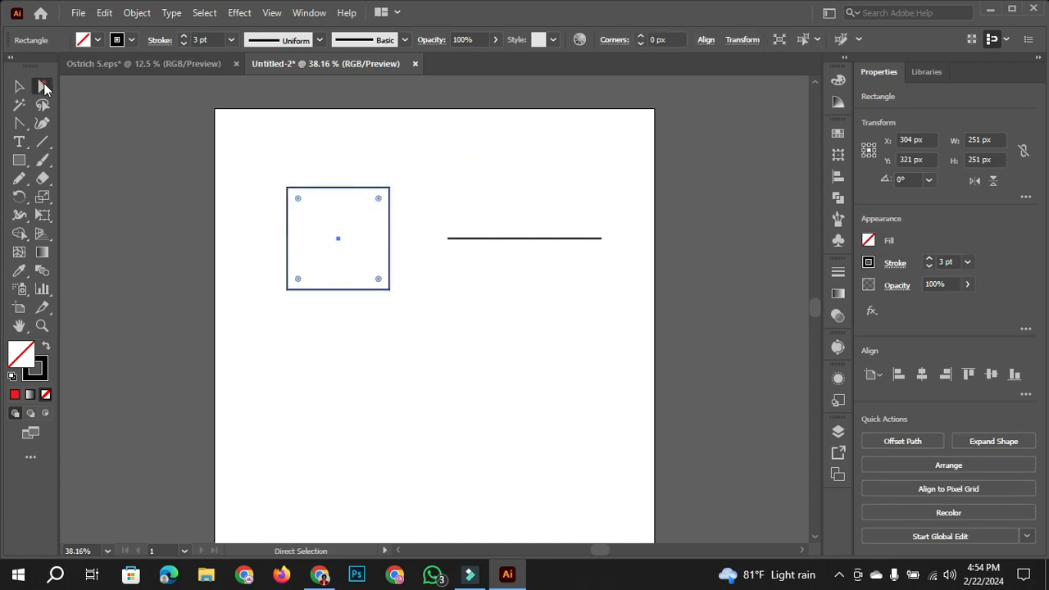
{"action": "left_click", "coordinate": [352, 188]}
{"action": "left_click", "coordinate": [478, 173]}
{"action": "left_click_drag", "start_coordinate": [540, 194], "coordinate": [623, 295]}
{"action": "left_click_drag", "start_coordinate": [506, 238], "coordinate": [510, 183]}
{"action": "key", "text": "ctrl+z"}
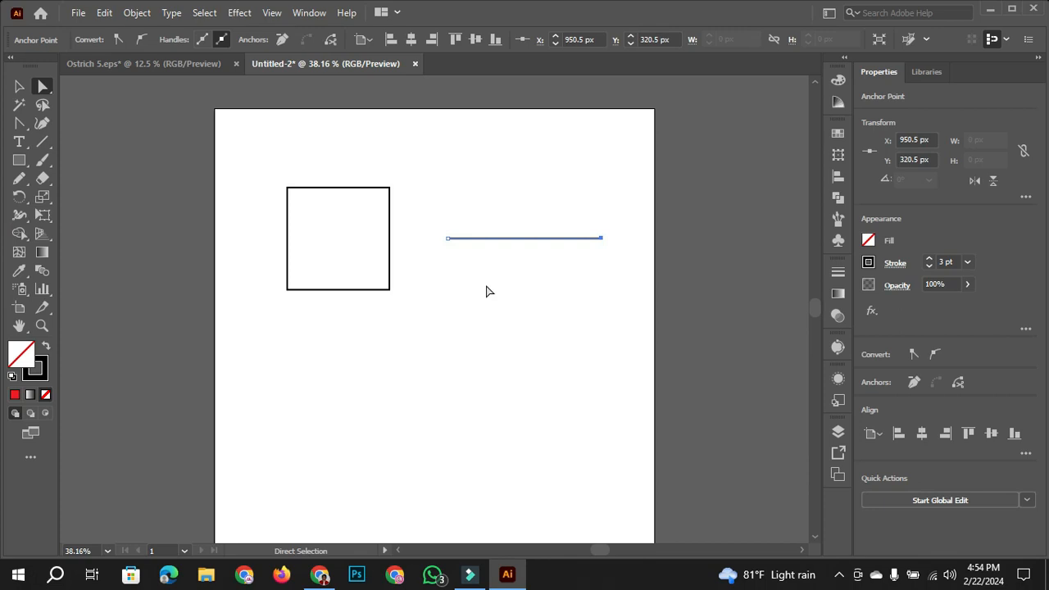
- Examine the anchor points of the square and of the line up close with the Direct Selection tool
{"action": "left_click", "coordinate": [297, 189]}
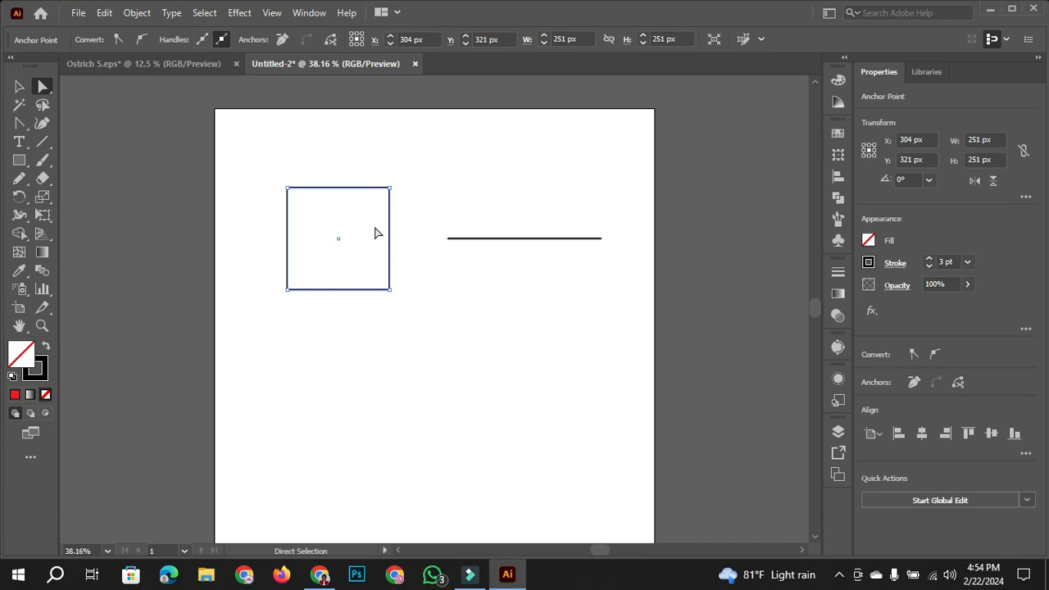
{"action": "scroll", "coordinate": [347, 213], "scroll_direction": "up", "scroll_amount": 3}
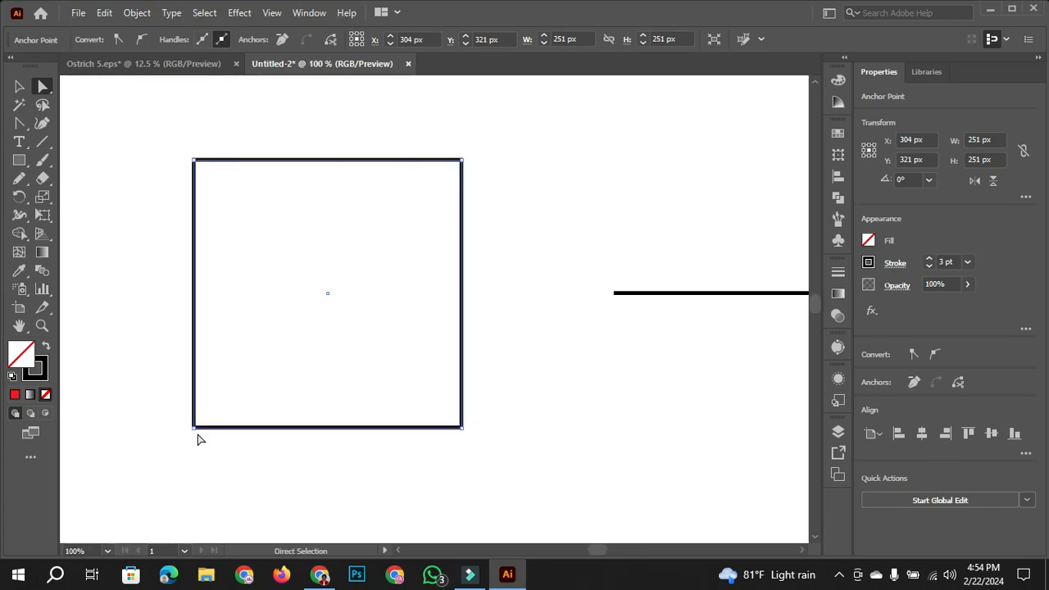
{"action": "key", "text": "space"}
{"action": "left_click_drag", "start_coordinate": [613, 218], "coordinate": [459, 220]}
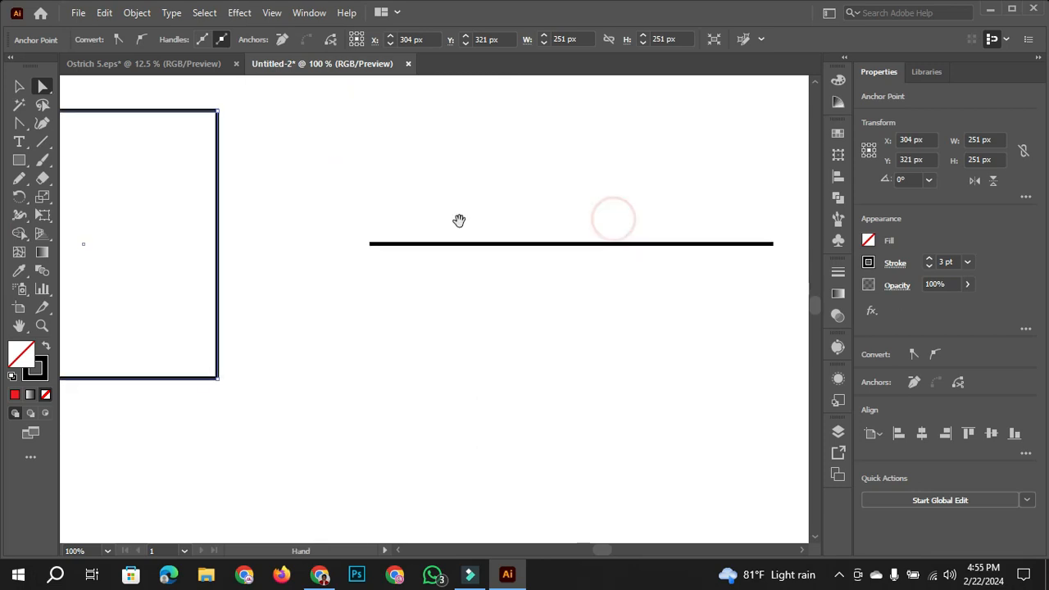
{"action": "left_click", "coordinate": [535, 249]}
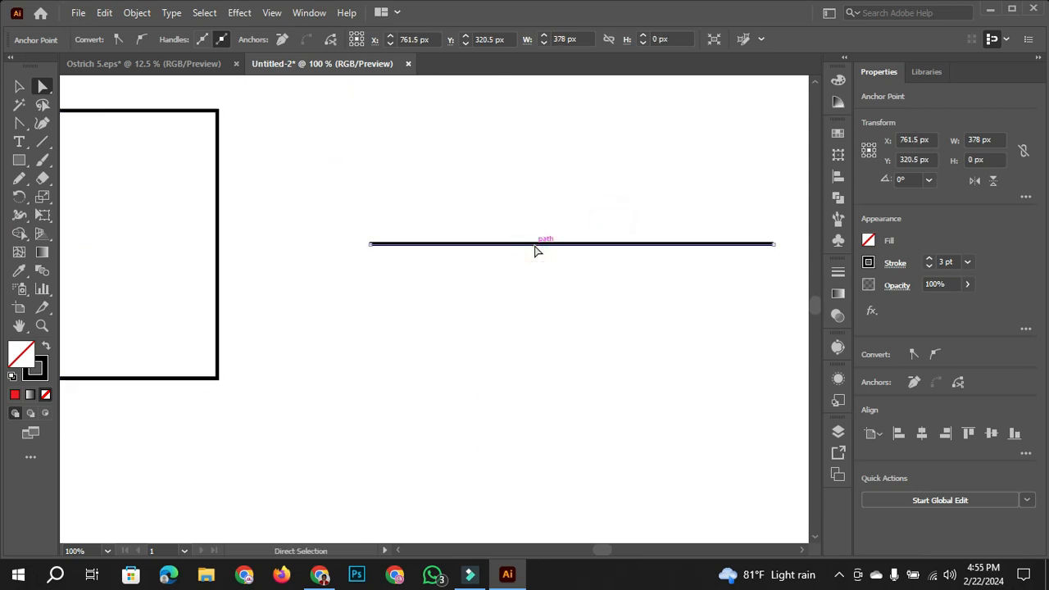
{"action": "key", "text": "space"}
{"action": "left_click_drag", "start_coordinate": [506, 274], "coordinate": [751, 295]}
{"action": "left_click", "coordinate": [457, 133]}
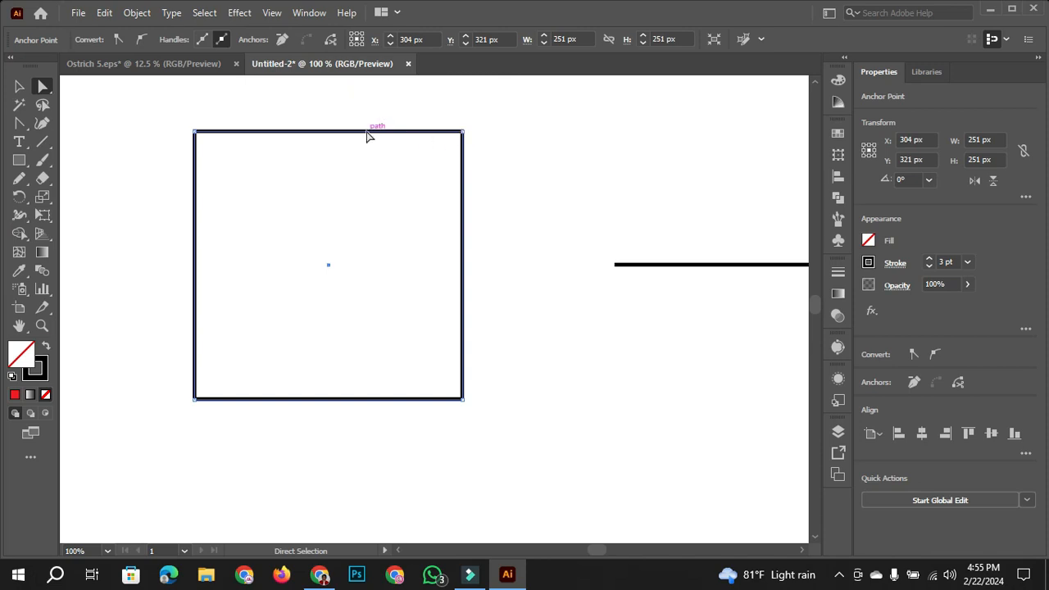
{"action": "scroll", "coordinate": [484, 241], "scroll_direction": "up", "scroll_amount": 1}
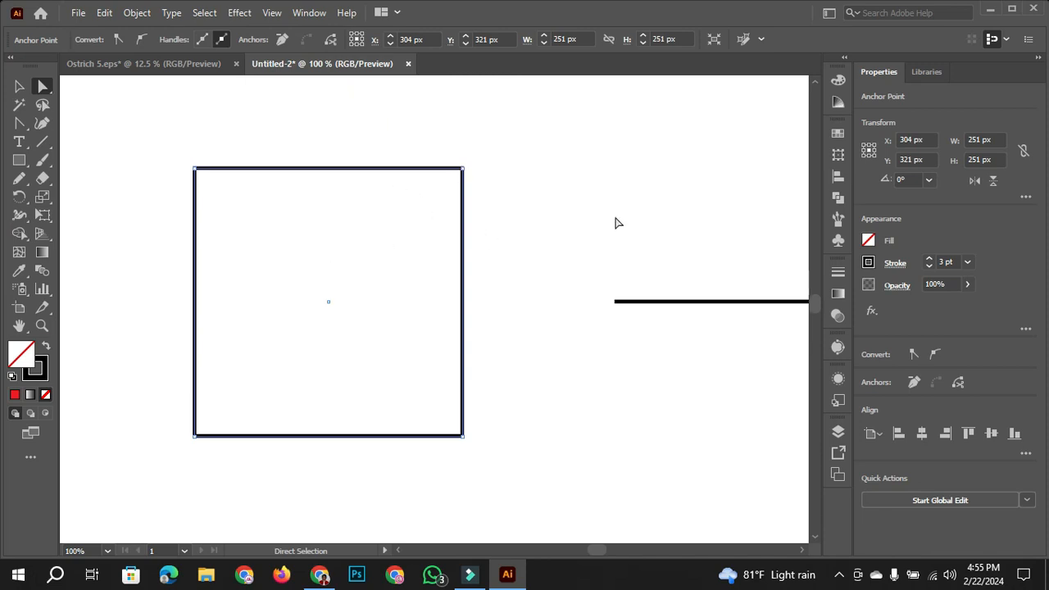
{"action": "scroll", "coordinate": [528, 237], "scroll_direction": "down", "scroll_amount": 1}
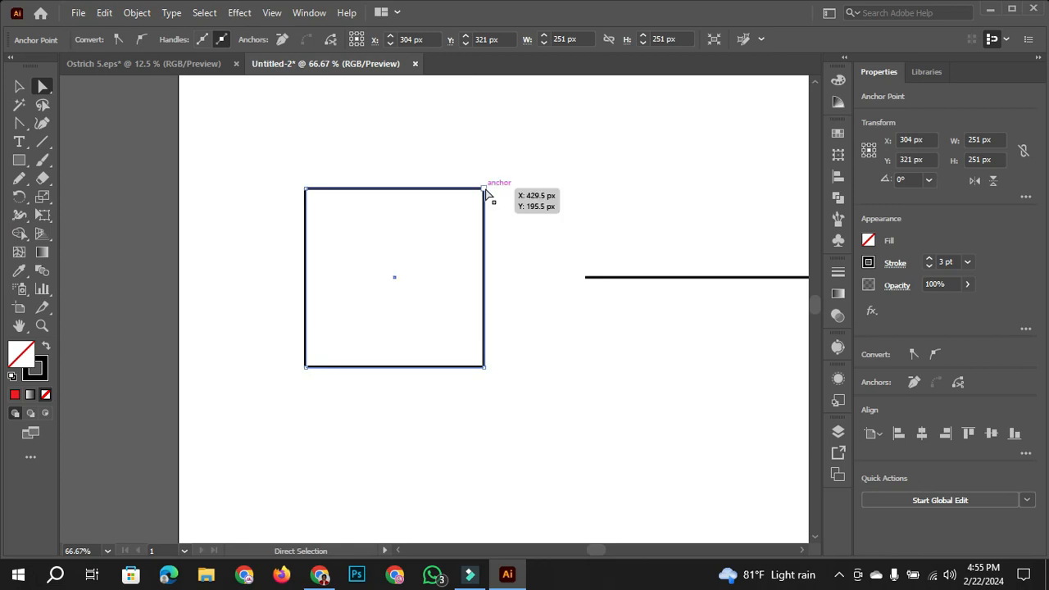
- Try moving the square's upper-right corner anchor outward, and undo the anchor moves
{"action": "left_click", "coordinate": [484, 189]}
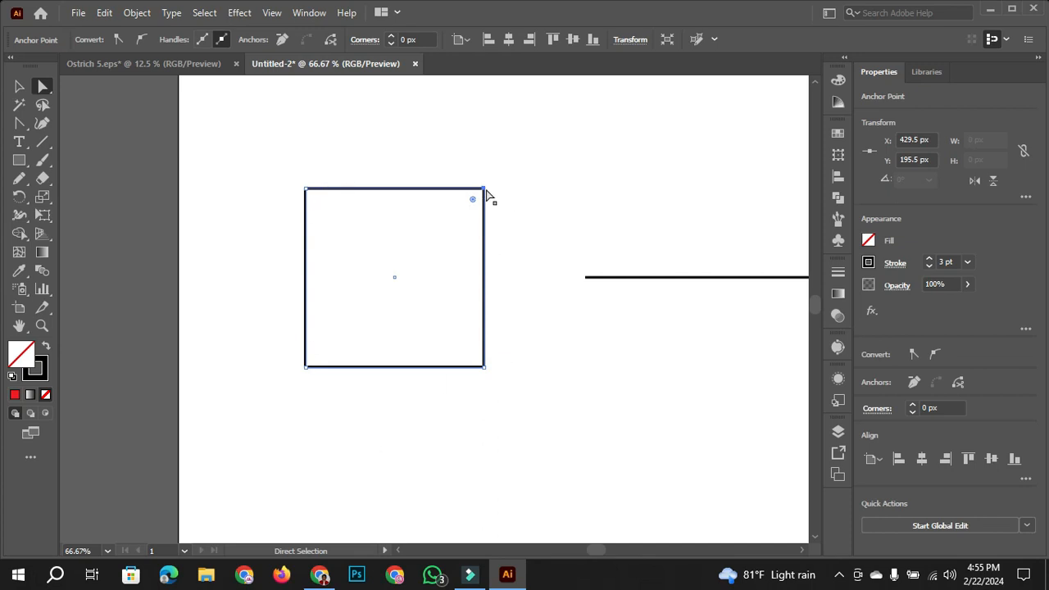
{"action": "mouse_move", "coordinate": [484, 191]}
{"action": "left_mouse_down"}
{"action": "mouse_move", "coordinate": [578, 144]}
{"action": "mouse_move", "coordinate": [474, 219]}
{"action": "mouse_move", "coordinate": [555, 164]}
{"action": "mouse_move", "coordinate": [489, 183]}
{"action": "left_mouse_up"}
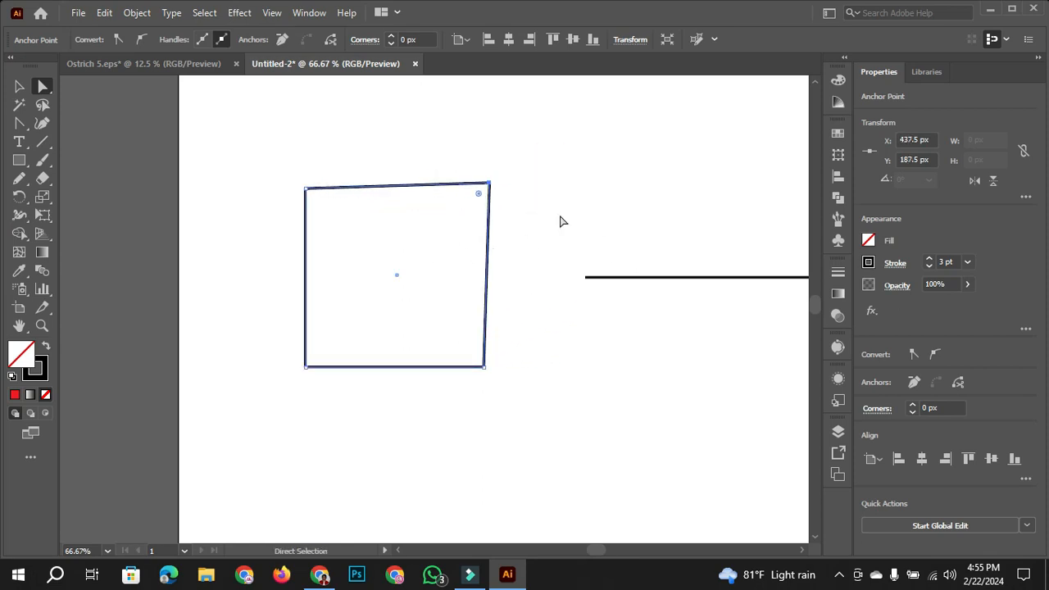
{"action": "key", "text": "ctrl+z"}
{"action": "key", "text": "ctrl+z"}
{"action": "key", "text": "ctrl+z"}
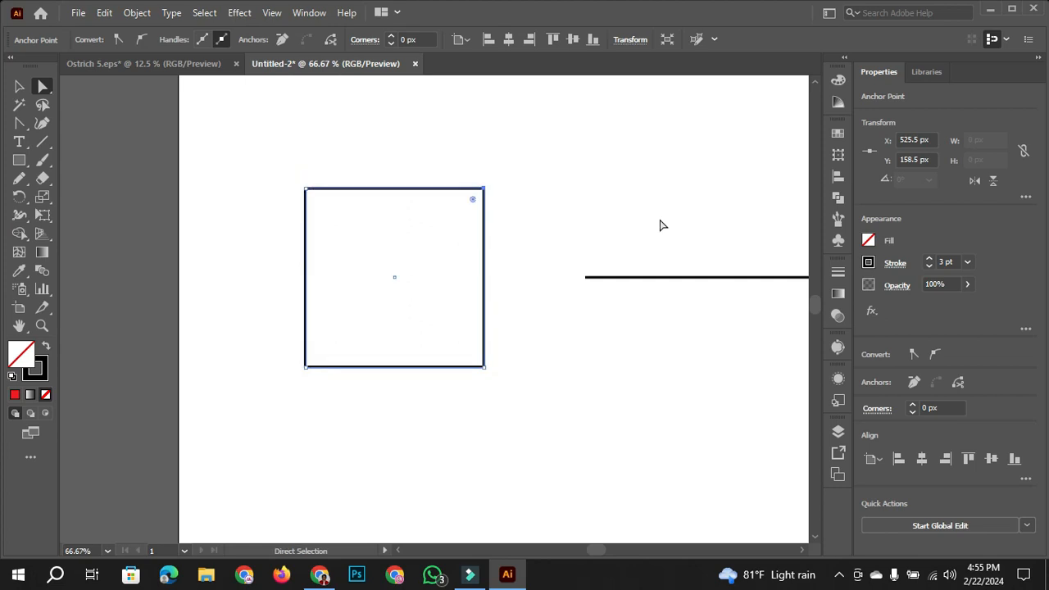
- Move the line's left endpoint down to about X 592.5 px, Y 363.5 px so that the line slants
{"action": "left_click_drag", "start_coordinate": [656, 222], "coordinate": [412, 193]}
{"action": "left_click", "coordinate": [469, 249]}
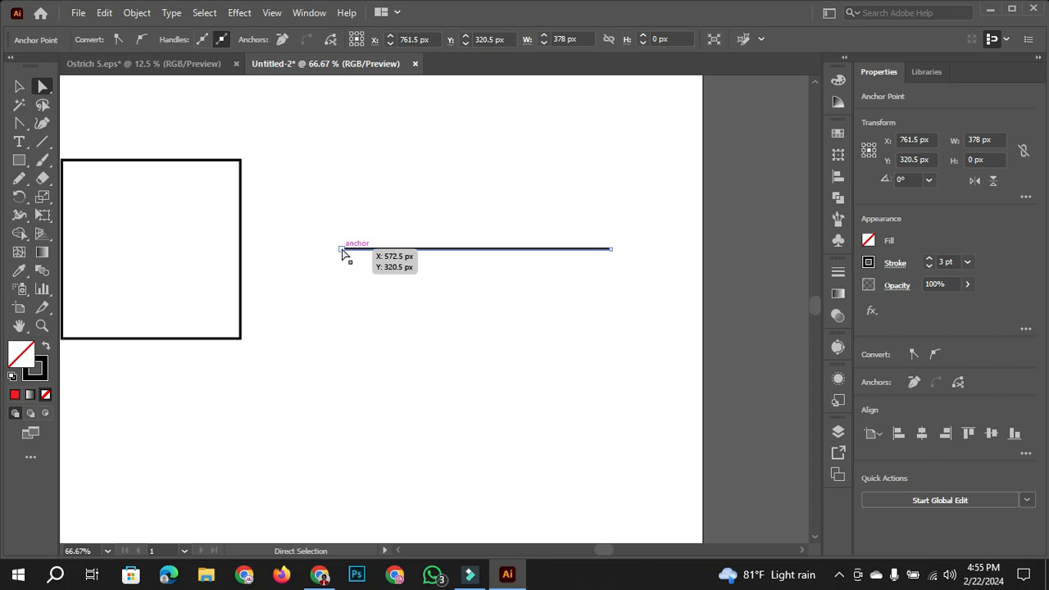
{"action": "left_click", "coordinate": [342, 249]}
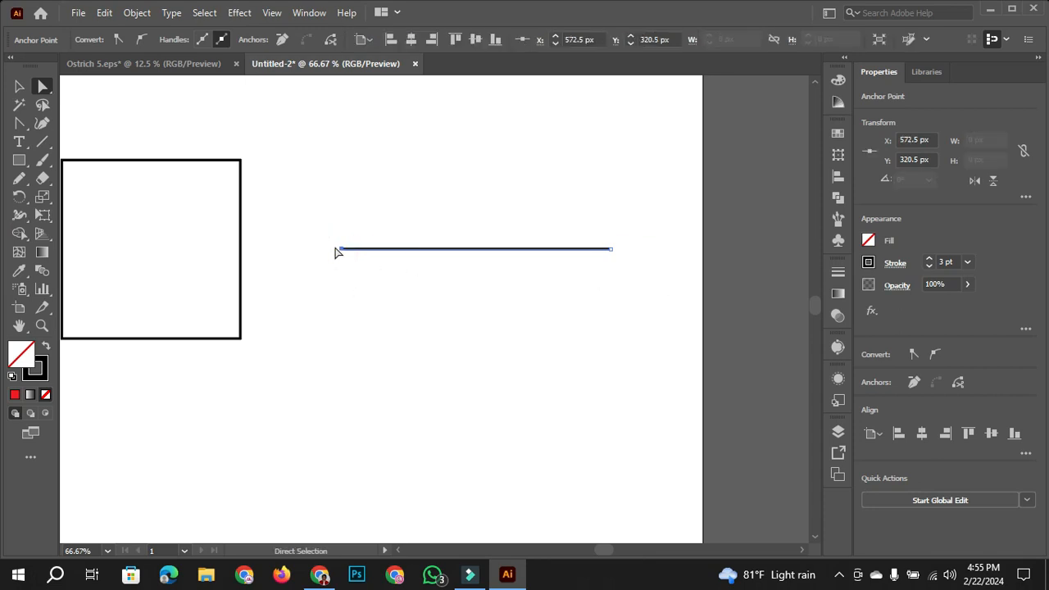
{"action": "left_click_drag", "start_coordinate": [342, 249], "coordinate": [351, 328]}
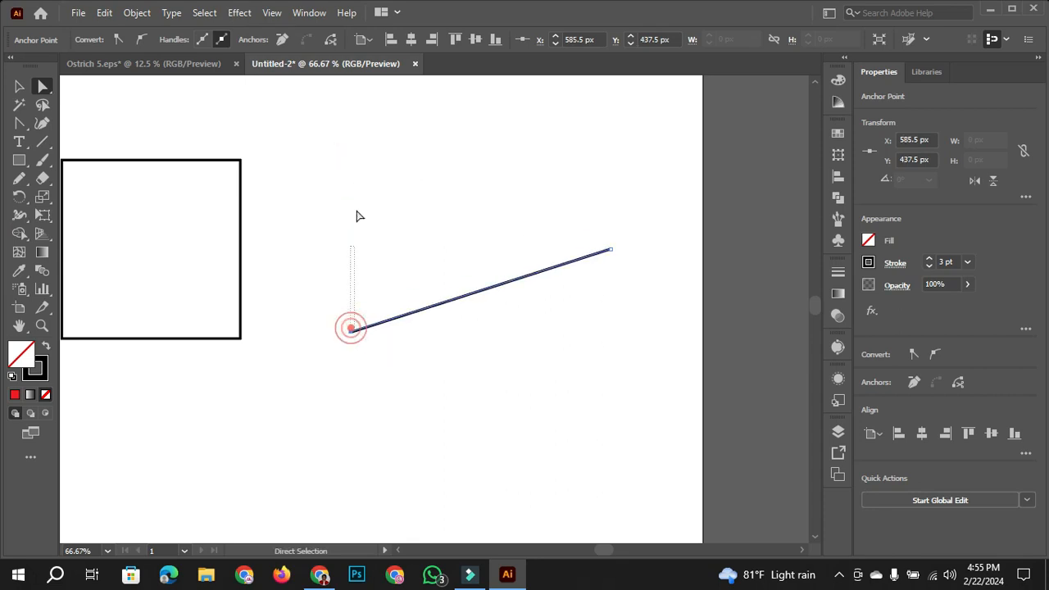
{"action": "left_click", "coordinate": [388, 364]}
{"action": "left_click", "coordinate": [351, 329]}
{"action": "left_click_drag", "start_coordinate": [350, 329], "coordinate": [356, 280]}
{"action": "left_click_drag", "start_coordinate": [386, 354], "coordinate": [651, 371]}
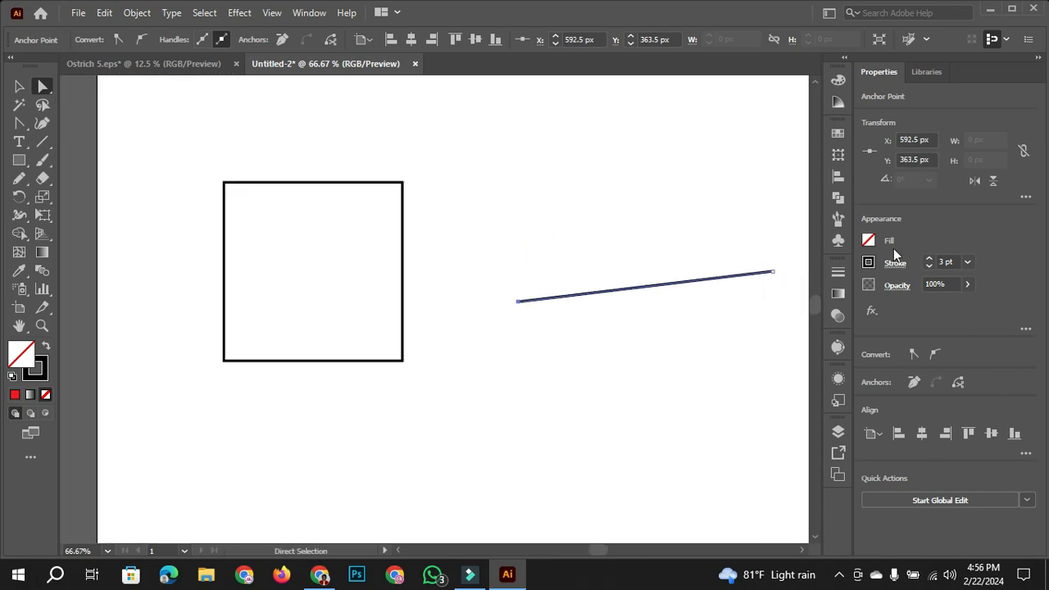
- Delete the slanted line together with its two leftover anchor points
{"action": "left_click_drag", "start_coordinate": [569, 213], "coordinate": [725, 392]}
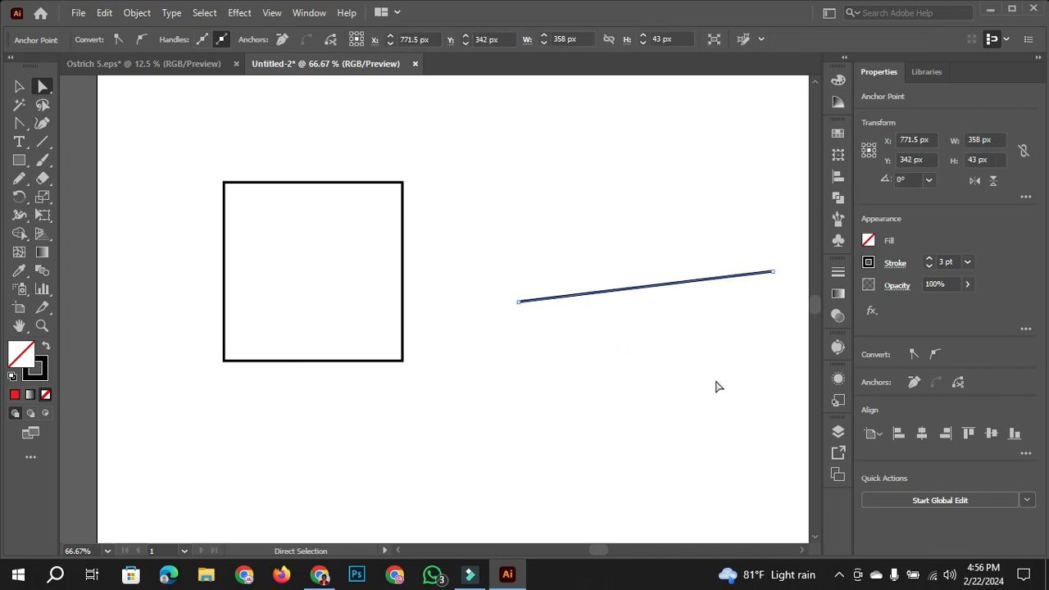
{"action": "key", "text": "Delete"}
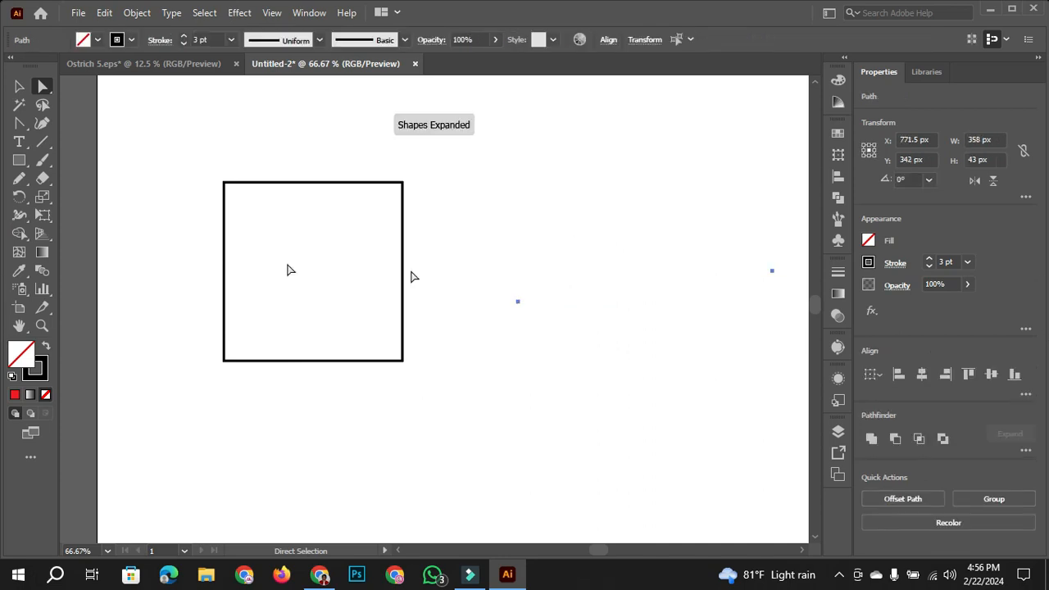
{"action": "left_click", "coordinate": [19, 86]}
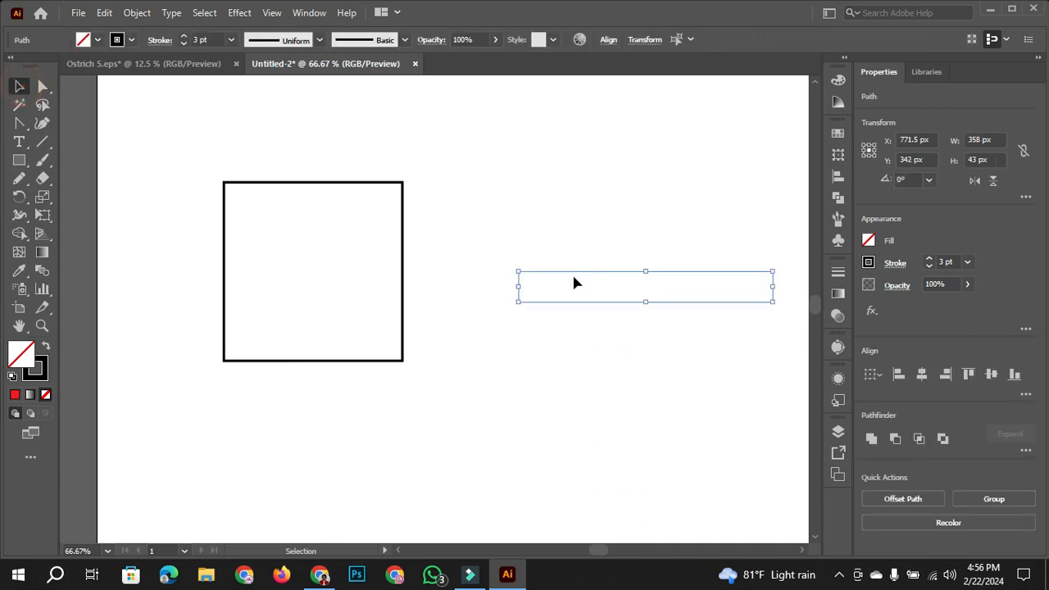
{"action": "key", "text": "Delete"}
- Select the square's upper-right corner anchor with the Direct Selection tool and delete it
{"action": "left_click", "coordinate": [370, 185]}
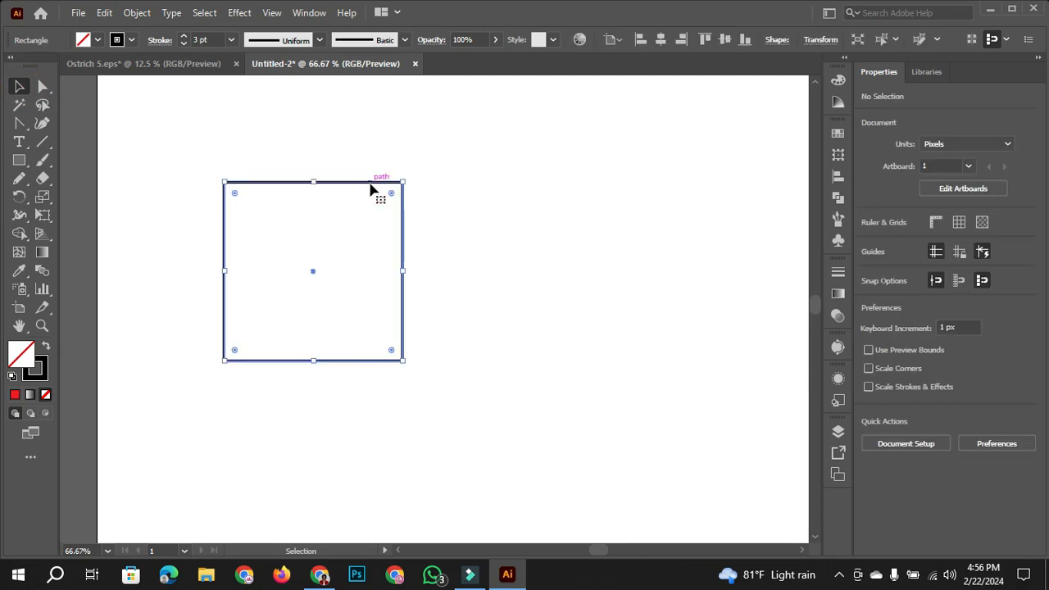
{"action": "scroll", "coordinate": [371, 189], "scroll_direction": "down", "scroll_amount": 2}
{"action": "scroll", "coordinate": [372, 197], "scroll_direction": "up", "scroll_amount": 2}
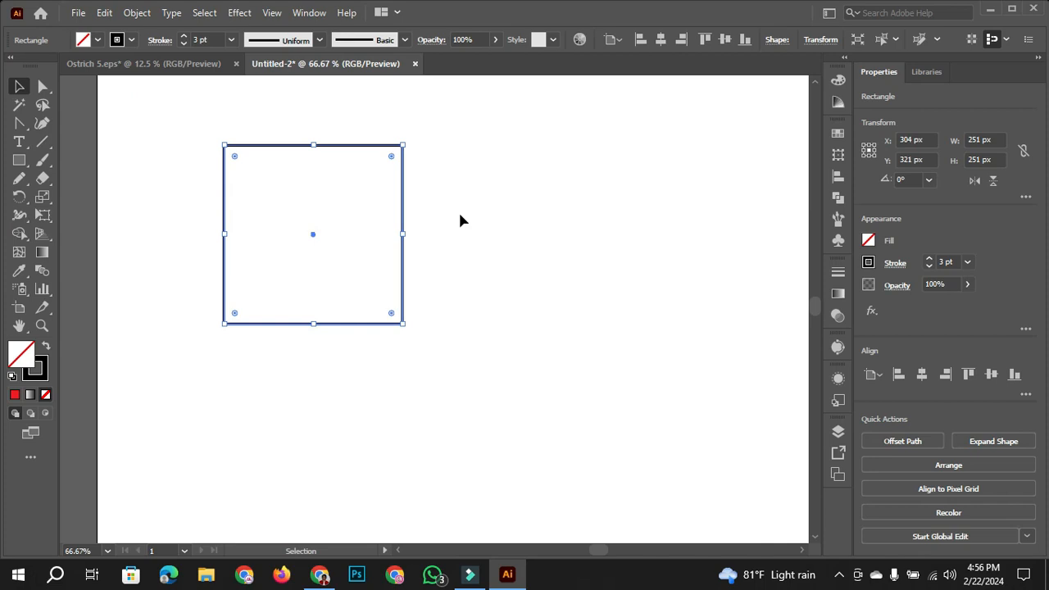
{"action": "scroll", "coordinate": [394, 211], "scroll_direction": "down", "scroll_amount": 1}
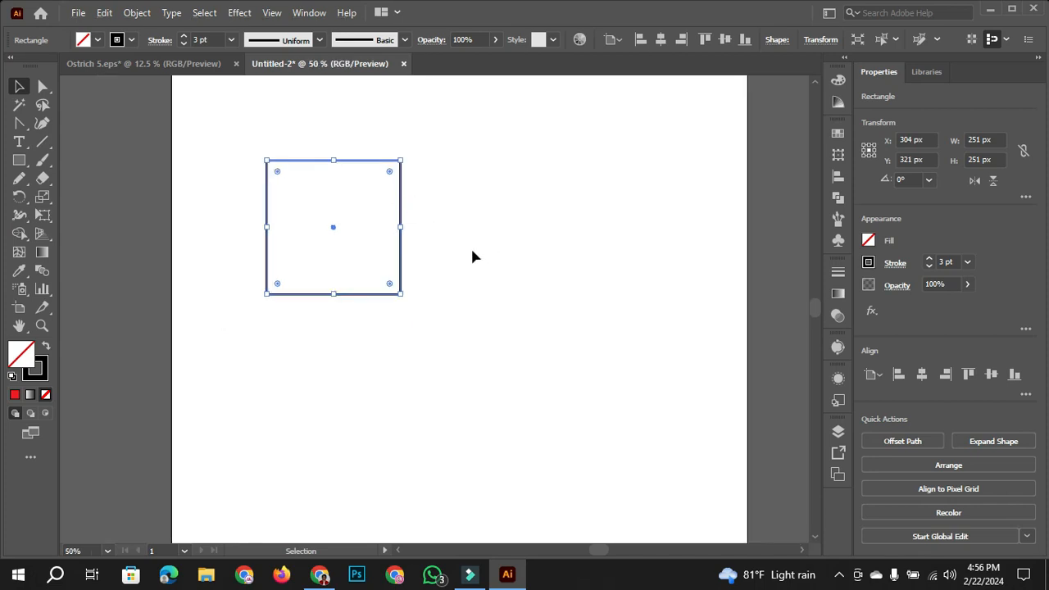
{"action": "left_click_drag", "start_coordinate": [206, 129], "coordinate": [527, 346]}
{"action": "scroll", "coordinate": [407, 173], "scroll_direction": "up", "scroll_amount": 1}
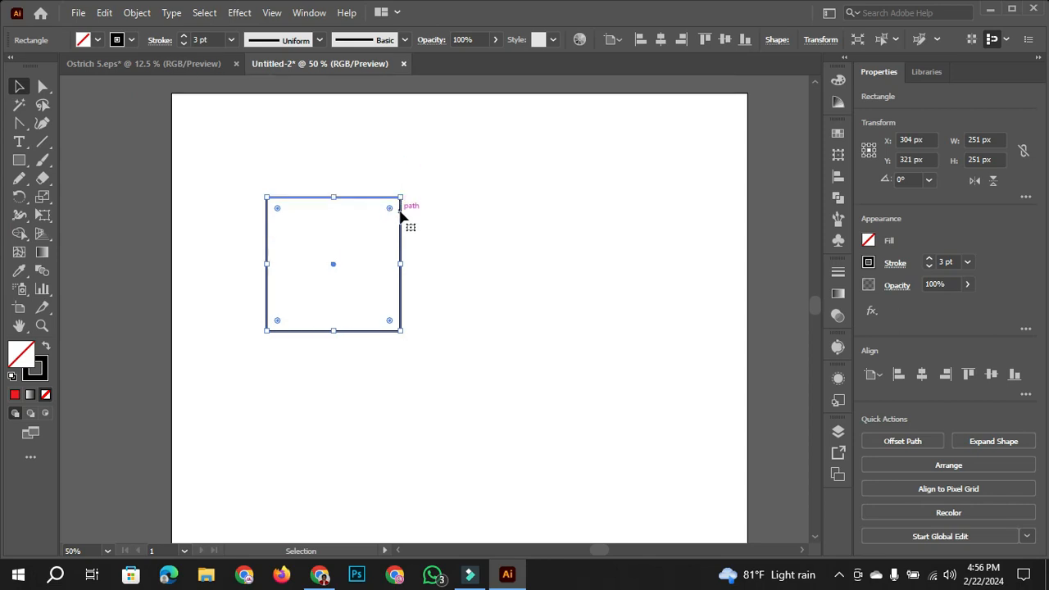
{"action": "left_click", "coordinate": [42, 86]}
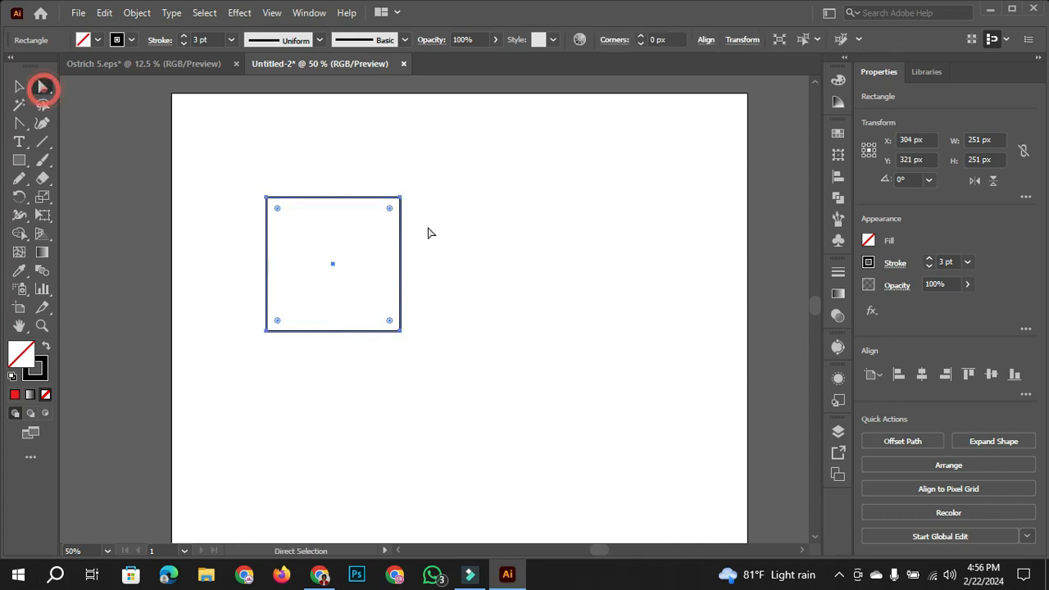
{"action": "left_click", "coordinate": [399, 198]}
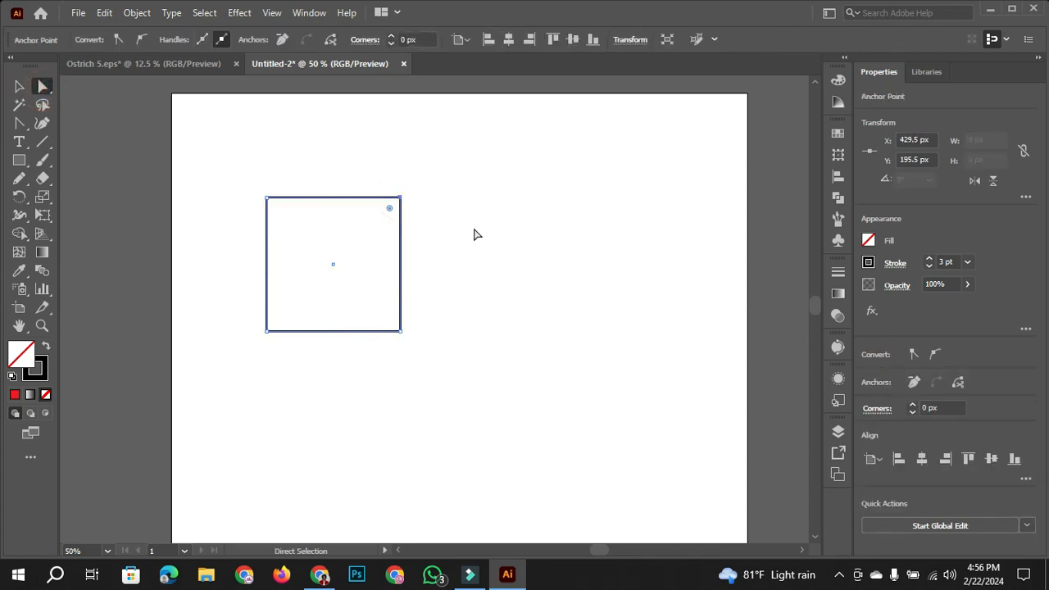
{"action": "key", "text": "Delete"}
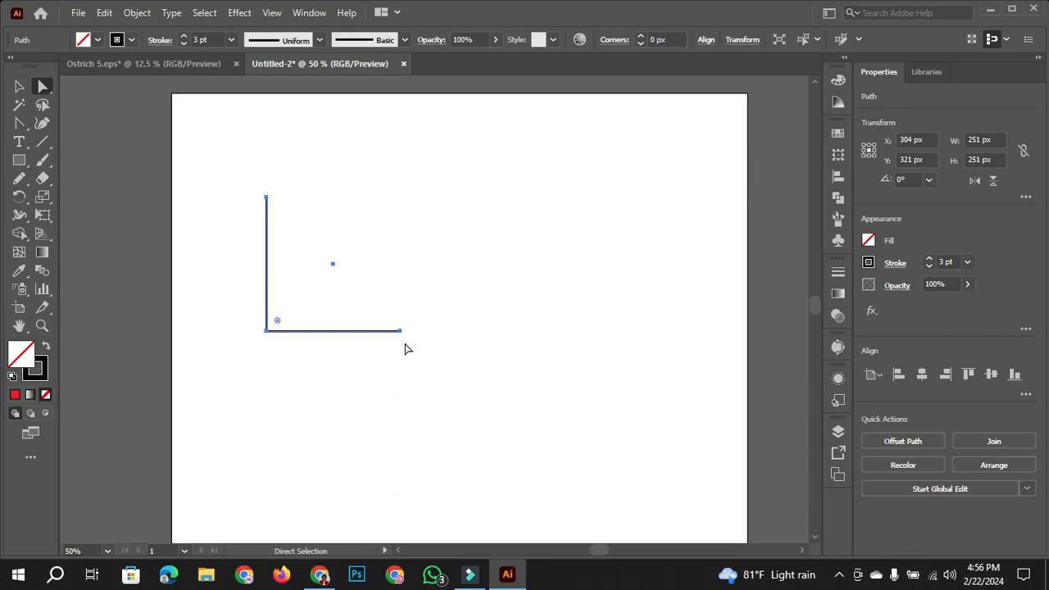
- Undo the corner anchor deletion, and give the restored square a red fill with no stroke
{"action": "key", "text": "ctrl+z"}
{"action": "key", "text": "ctrl+z"}
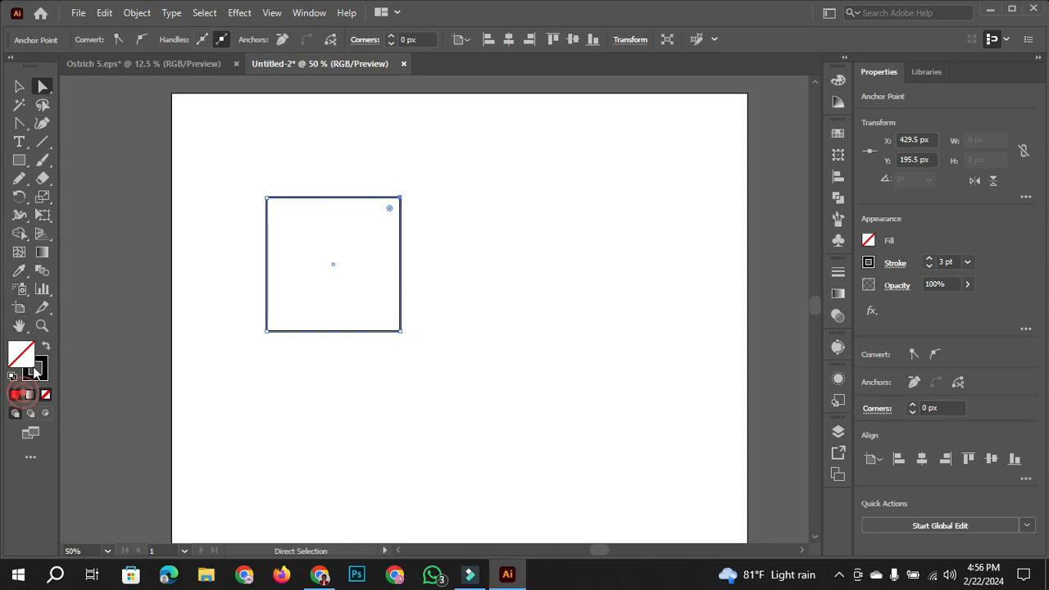
{"action": "left_click", "coordinate": [15, 394]}
{"action": "left_click", "coordinate": [41, 362]}
{"action": "left_click", "coordinate": [45, 395]}
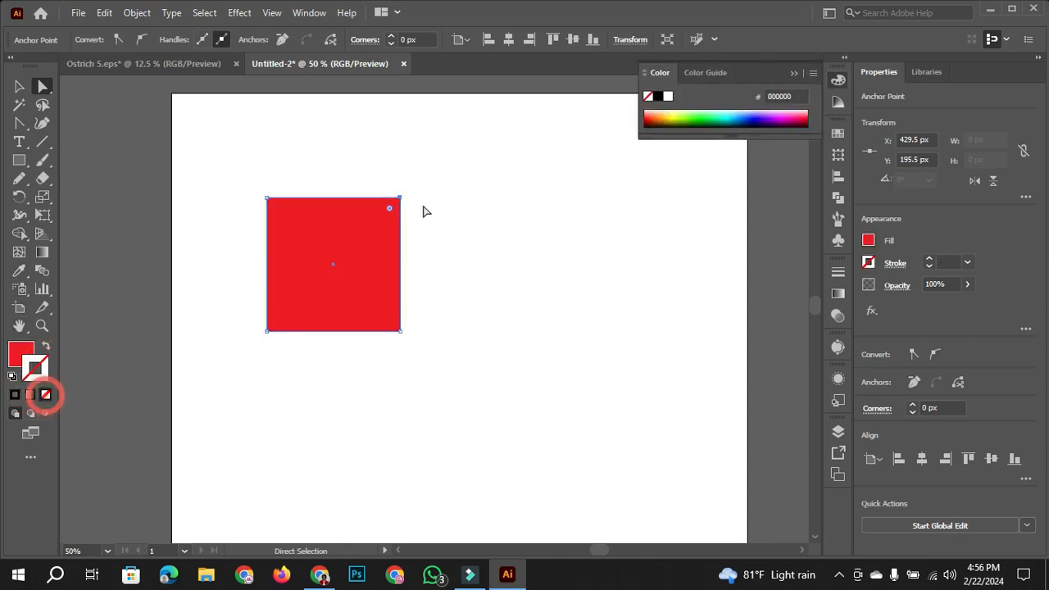
- Delete the upper-right corner anchor of the red square, leaving a solid triangle
{"action": "left_click", "coordinate": [400, 199]}
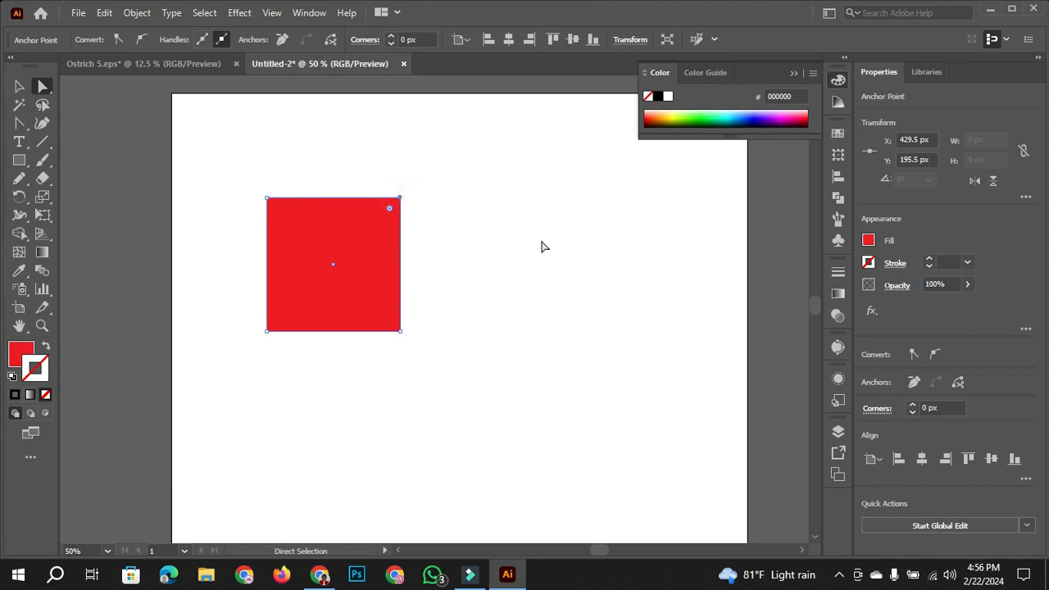
{"action": "key", "text": "Delete"}
- Rotate the red triangle until its longest side forms a roughly horizontal base, and center it at about X 396 px, Y 233 px
{"action": "left_click", "coordinate": [19, 86]}
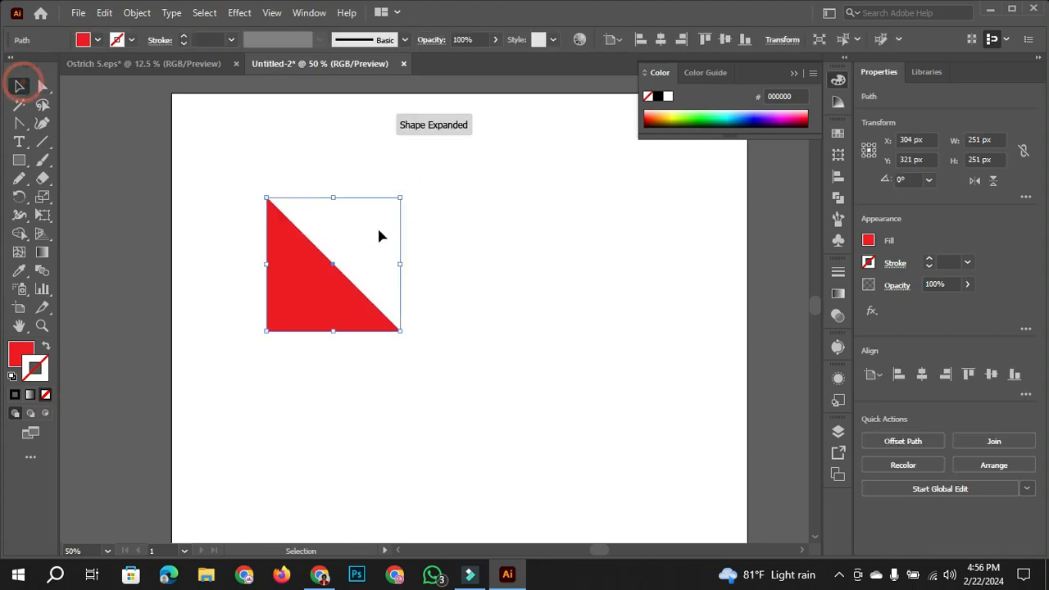
{"action": "left_click_drag", "start_coordinate": [414, 198], "coordinate": [332, 396]}
{"action": "left_click_drag", "start_coordinate": [379, 236], "coordinate": [428, 236]}
{"action": "left_click", "coordinate": [554, 219]}
- Draw a rectangle about 318 × 116 px beneath the triangle as the house wall, and nudge it up against the roof's base
{"action": "left_click", "coordinate": [19, 160]}
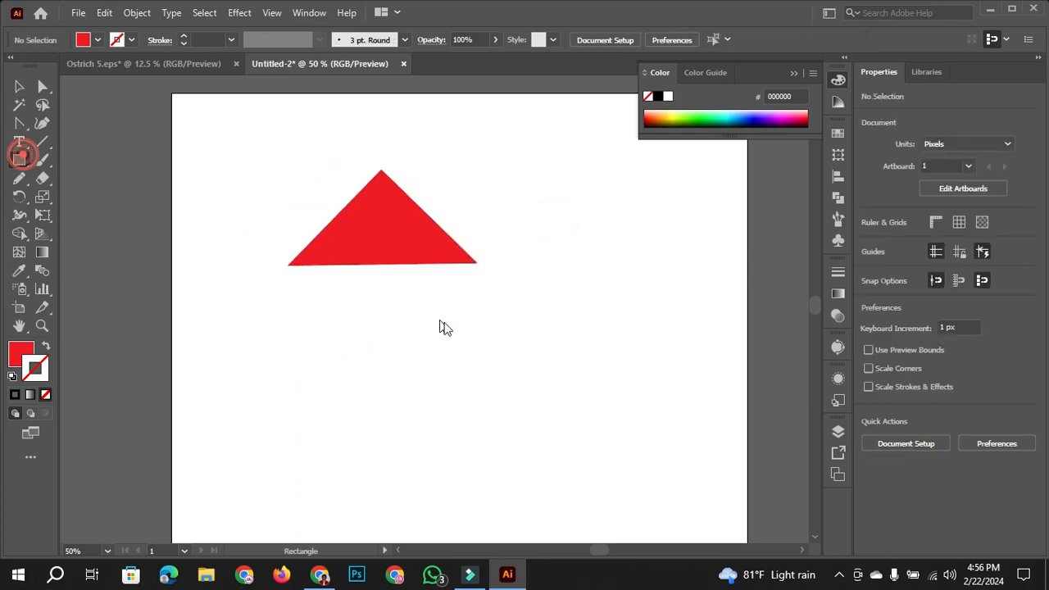
{"action": "left_click_drag", "start_coordinate": [299, 264], "coordinate": [469, 327]}
{"action": "key", "text": "Up"}
{"action": "key", "text": "Up"}
{"action": "key", "text": "Up"}
{"action": "key", "text": "Up"}
{"action": "key", "text": "Up"}
{"action": "key", "text": "Up"}
{"action": "left_click", "coordinate": [19, 86]}
{"action": "left_click", "coordinate": [257, 188]}
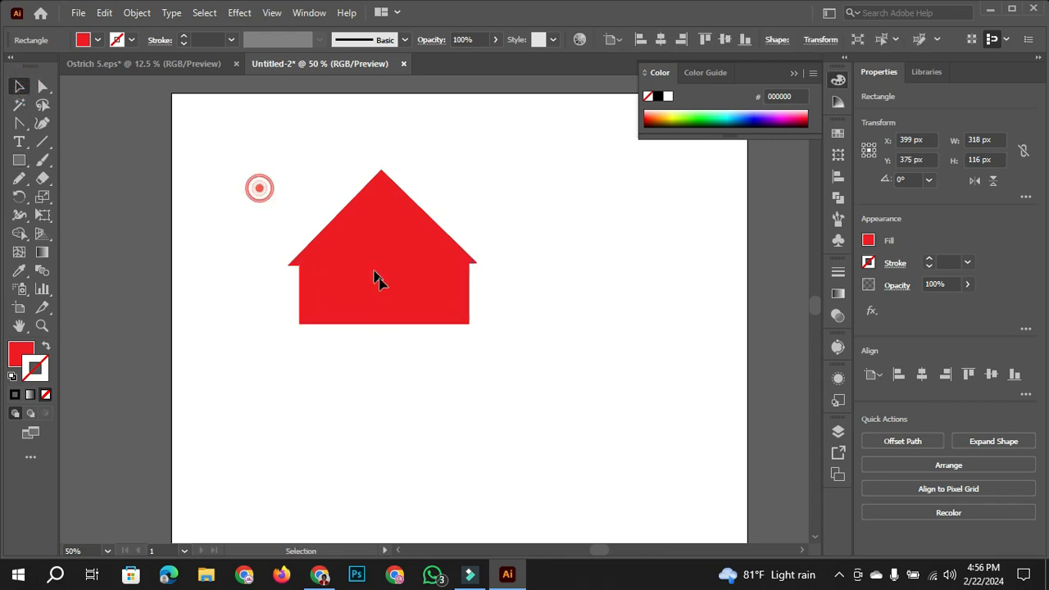
- Fill the house wall rectangle with brown (754C24) and keep it without a stroke
{"action": "left_click", "coordinate": [441, 316]}
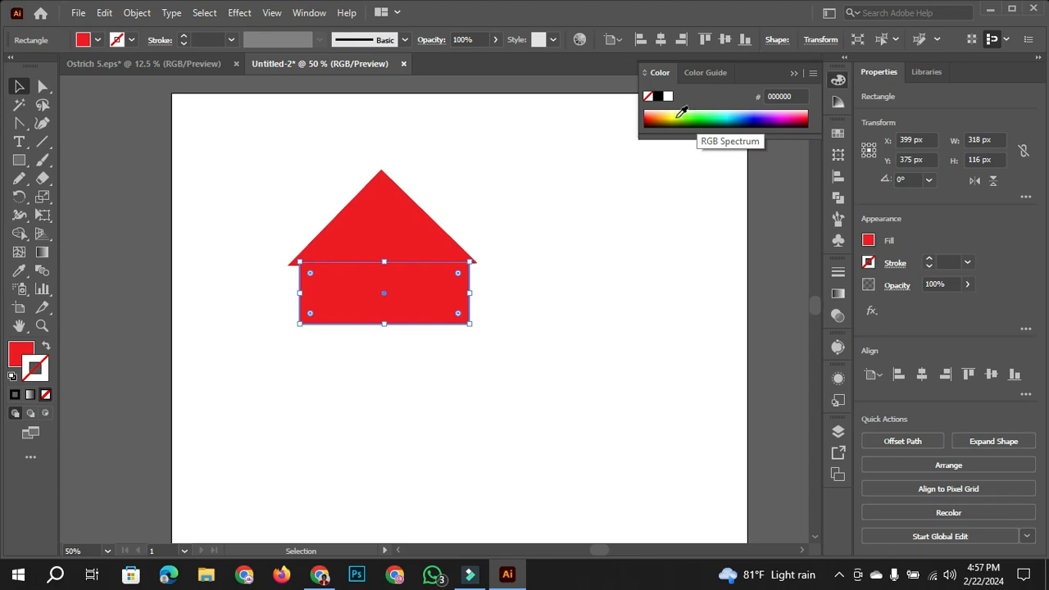
{"action": "left_click", "coordinate": [665, 112]}
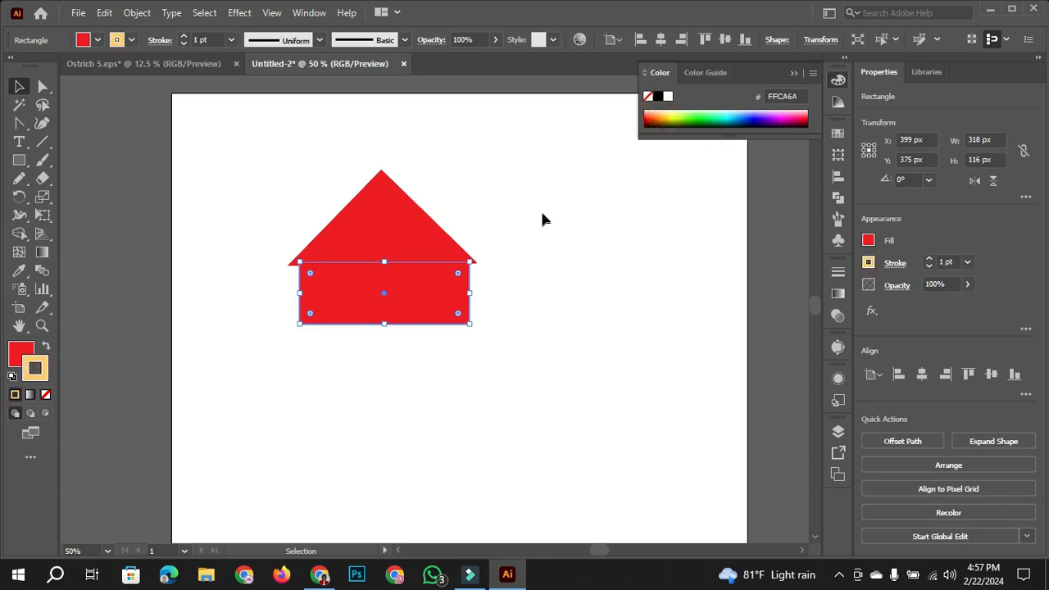
{"action": "left_click", "coordinate": [46, 395]}
{"action": "key", "text": "x"}
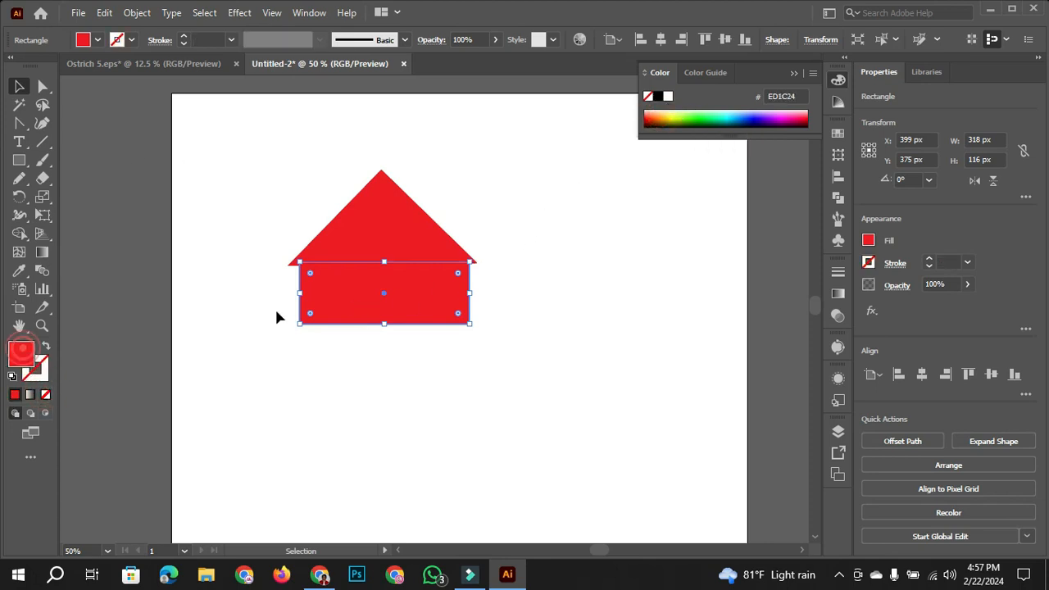
{"action": "left_click", "coordinate": [663, 118]}
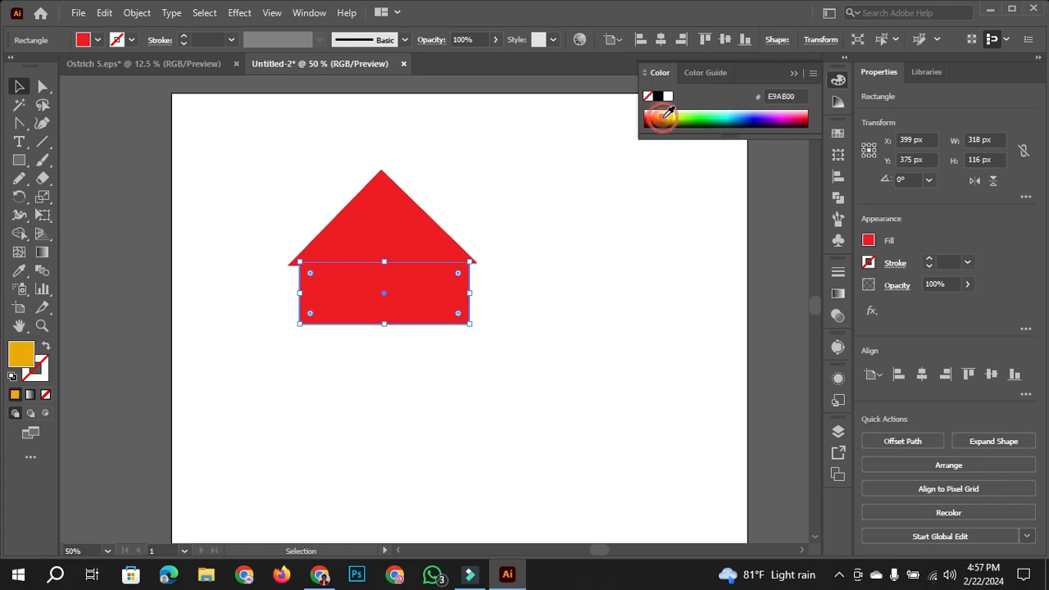
{"action": "left_click", "coordinate": [97, 39]}
{"action": "left_click", "coordinate": [124, 89]}
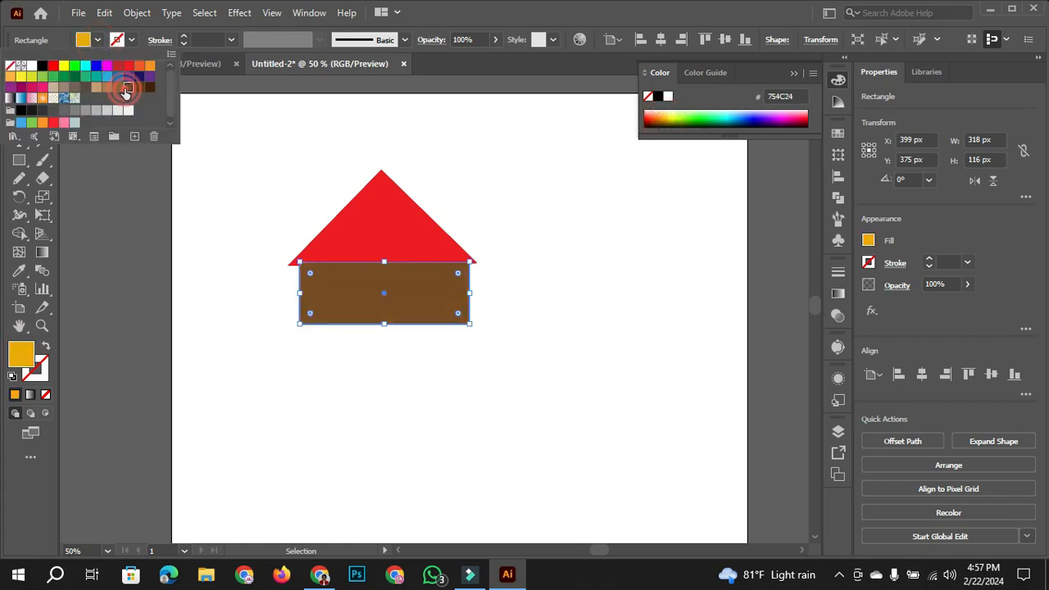
- Arrange the red roof triangle in front of the brown wall rectangle and clear the selection
{"action": "left_click", "coordinate": [405, 230]}
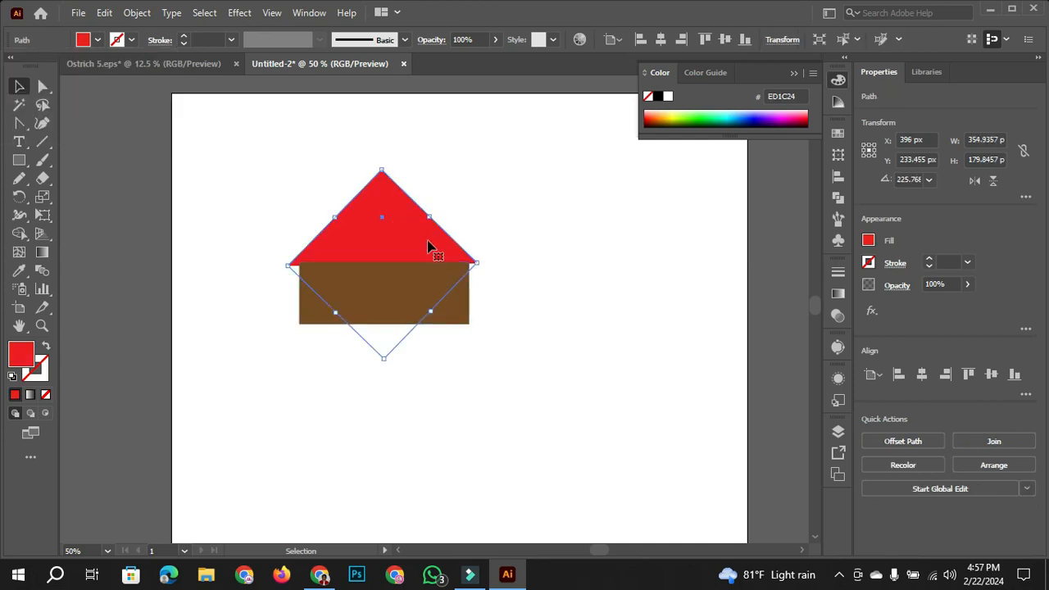
{"action": "left_click", "coordinate": [572, 261]}
{"action": "left_click", "coordinate": [435, 312]}
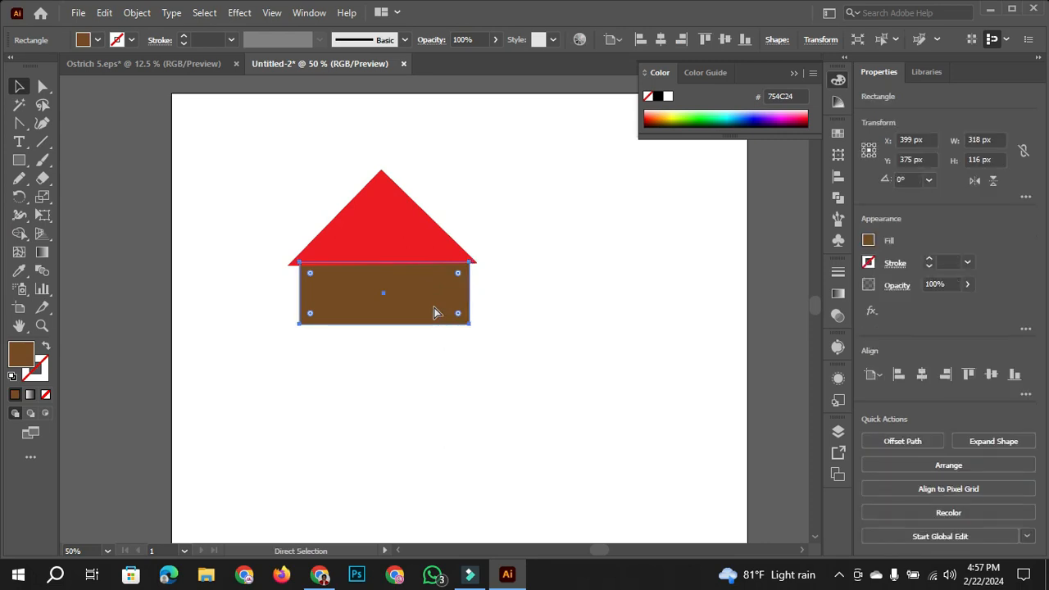
{"action": "key", "text": "v"}
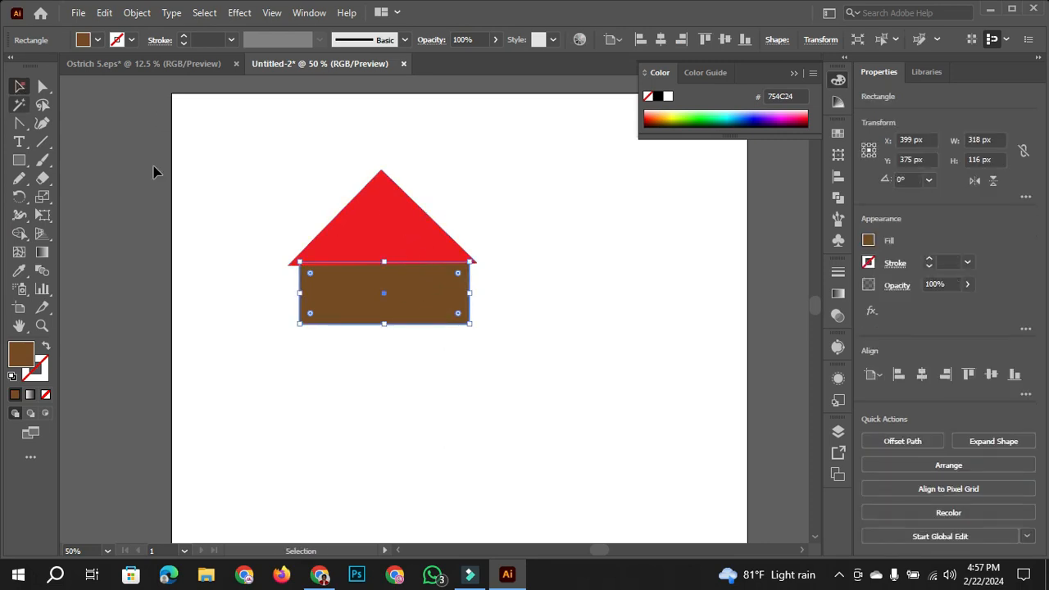
{"action": "left_click", "coordinate": [271, 199]}
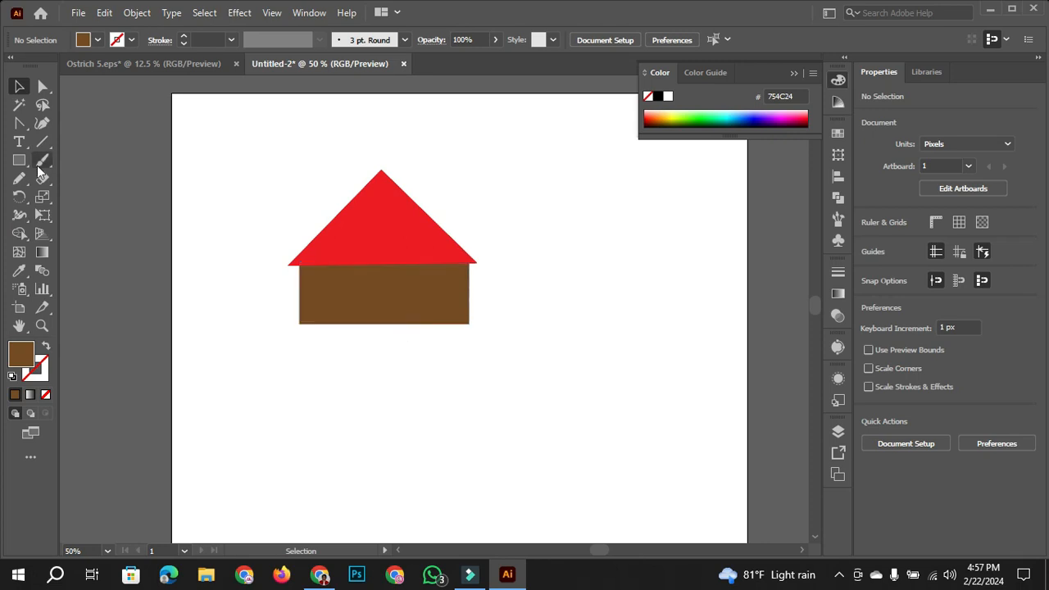
- Draw a door rectangle about 92 × 83 px at the bottom middle of the brown wall
{"action": "left_click_drag", "start_coordinate": [19, 160], "coordinate": [119, 176]}
{"action": "left_click", "coordinate": [105, 160]}
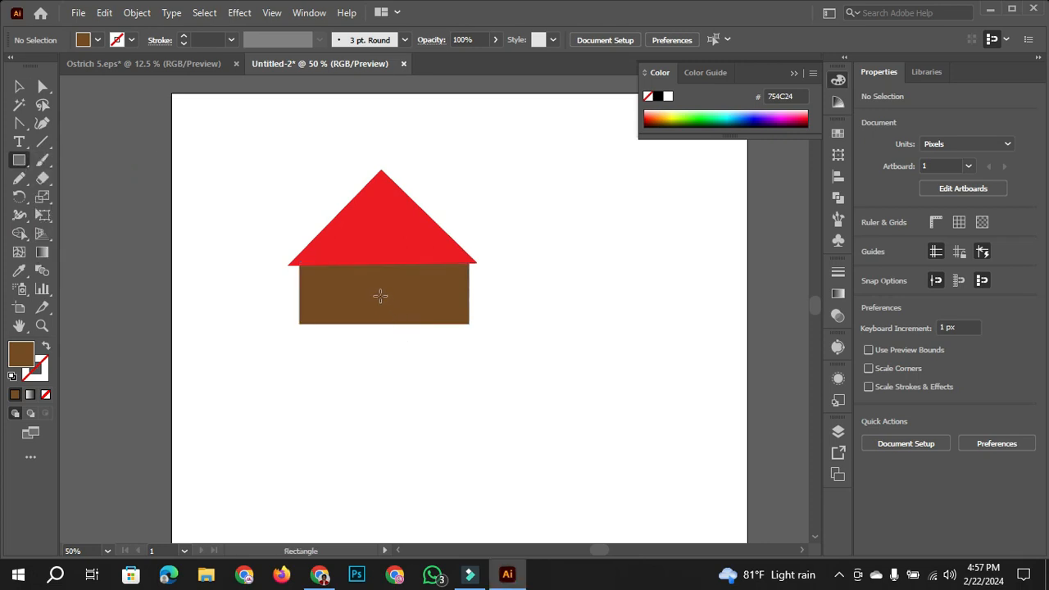
{"action": "left_click_drag", "start_coordinate": [350, 281], "coordinate": [399, 323]}
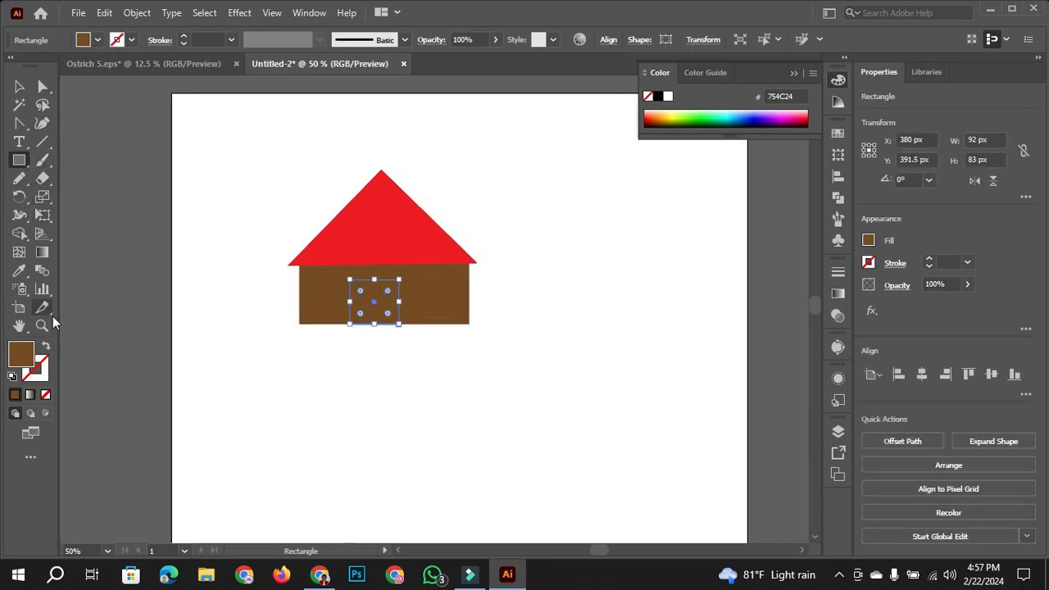
- Give the door rectangle no fill and a black stroke, and clear the selection
{"action": "left_click", "coordinate": [47, 348]}
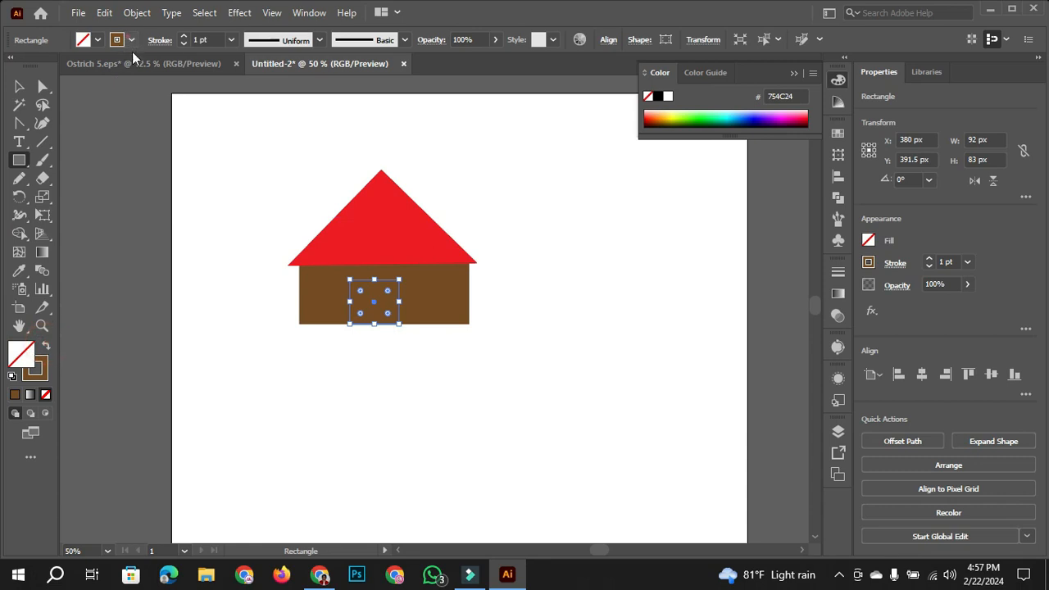
{"action": "left_click", "coordinate": [132, 40]}
{"action": "left_click", "coordinate": [42, 67]}
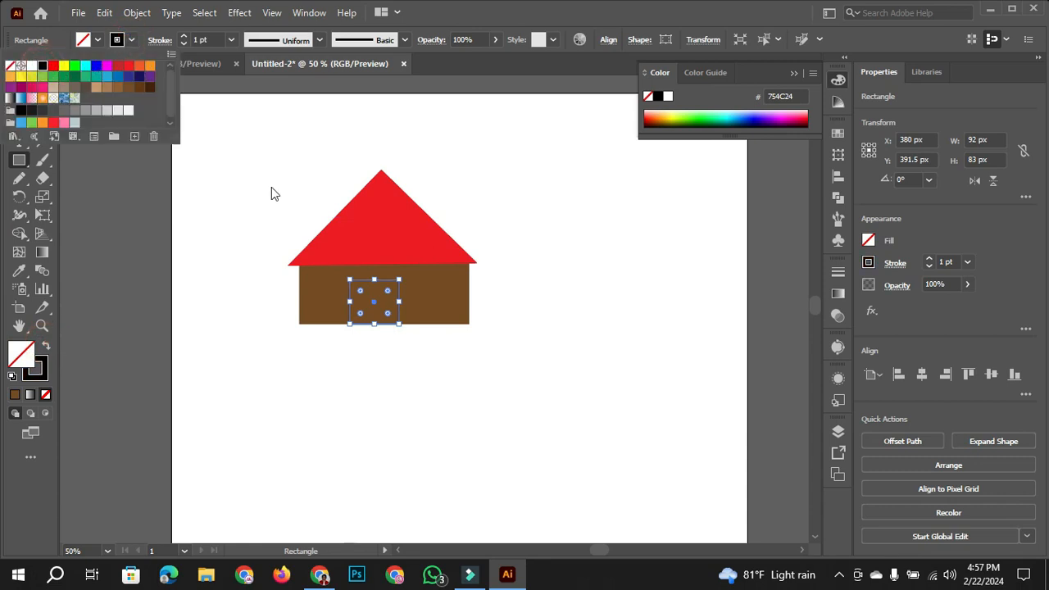
{"action": "left_click", "coordinate": [19, 87]}
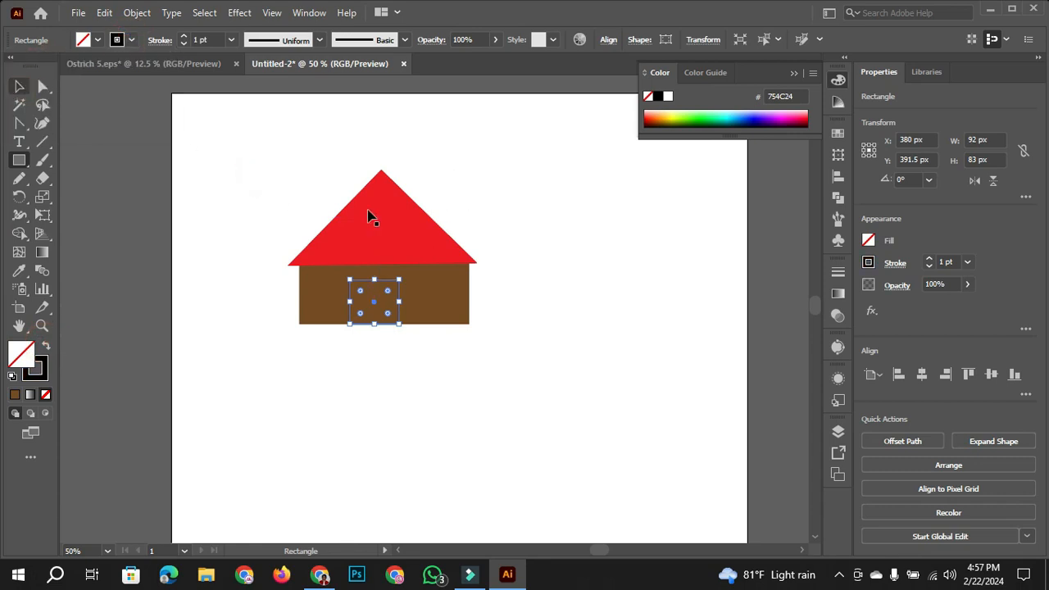
{"action": "left_click", "coordinate": [363, 216]}
{"action": "left_click", "coordinate": [532, 276]}
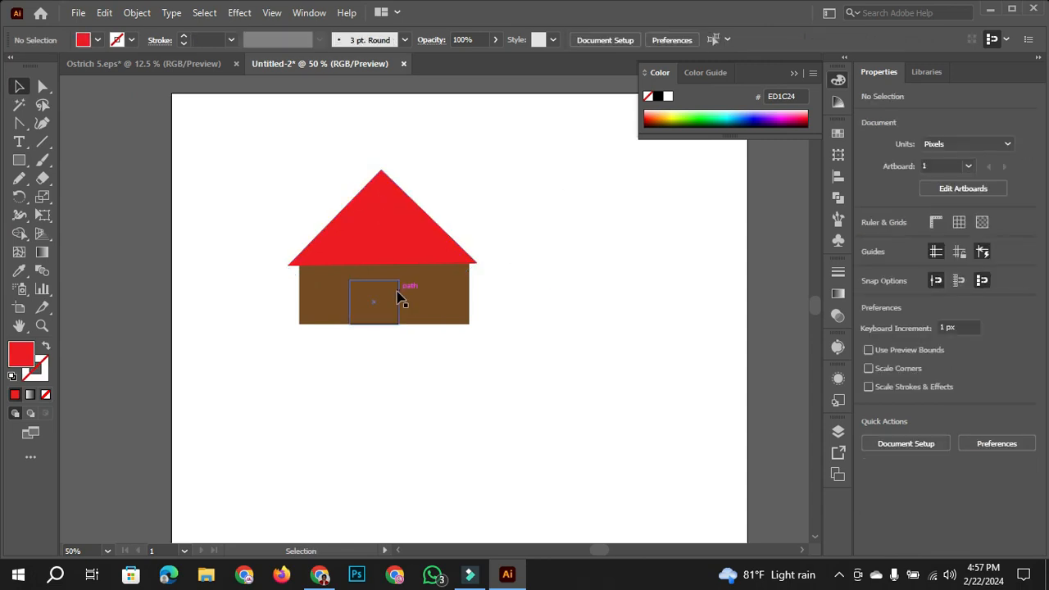
- Select the door outline and compare how the Selection and Direct Selection tools display its handles and anchor points
{"action": "left_click", "coordinate": [398, 293]}
{"action": "scroll", "coordinate": [340, 298], "scroll_direction": "up", "scroll_amount": 3}
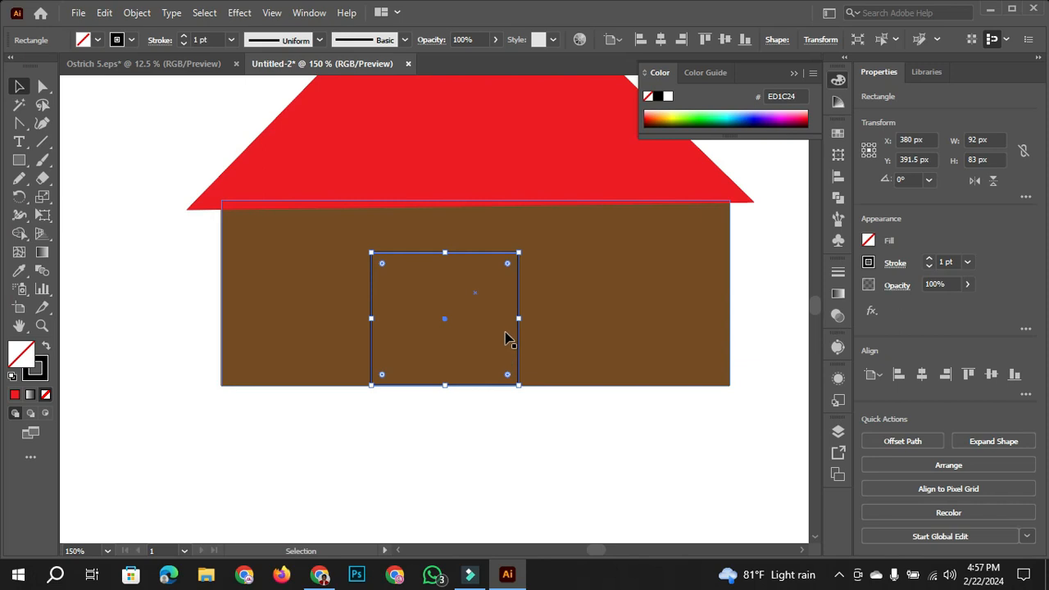
{"action": "scroll", "coordinate": [532, 336], "scroll_direction": "down", "scroll_amount": 2}
{"action": "scroll", "coordinate": [565, 330], "scroll_direction": "up", "scroll_amount": 1}
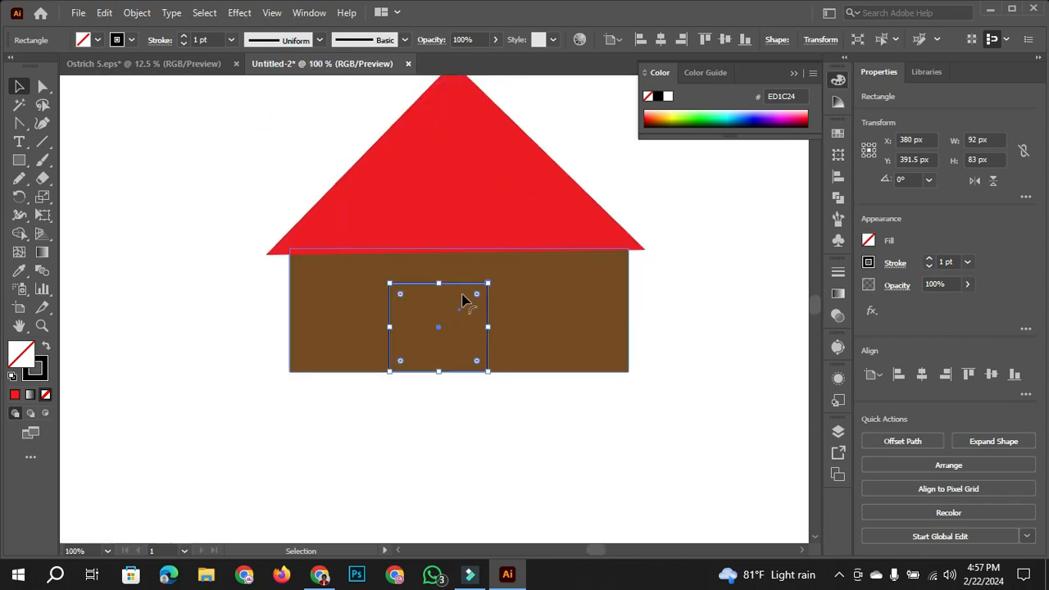
{"action": "left_click", "coordinate": [43, 88]}
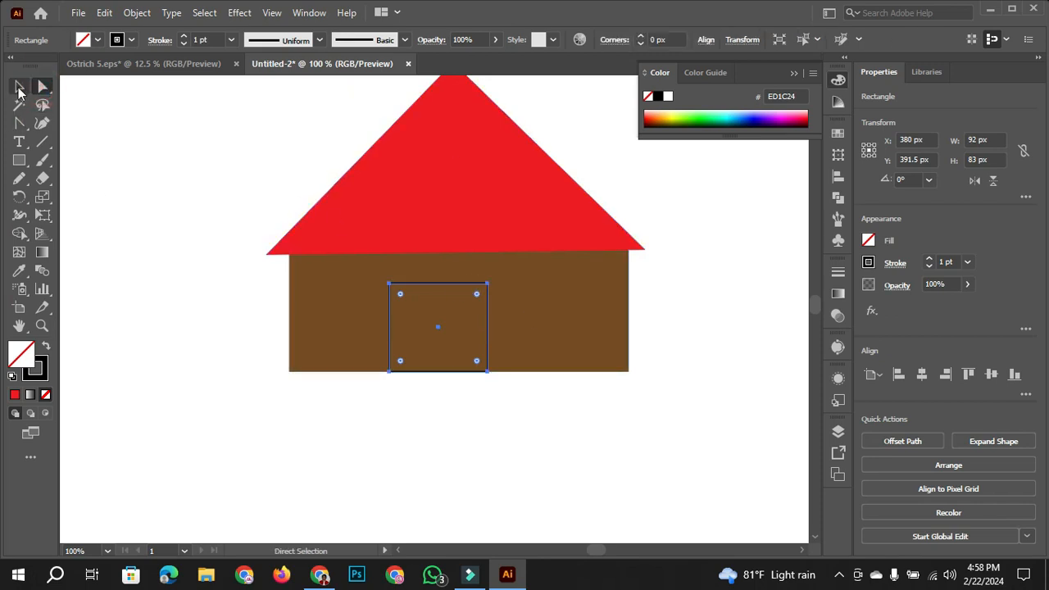
{"action": "left_click", "coordinate": [19, 86]}
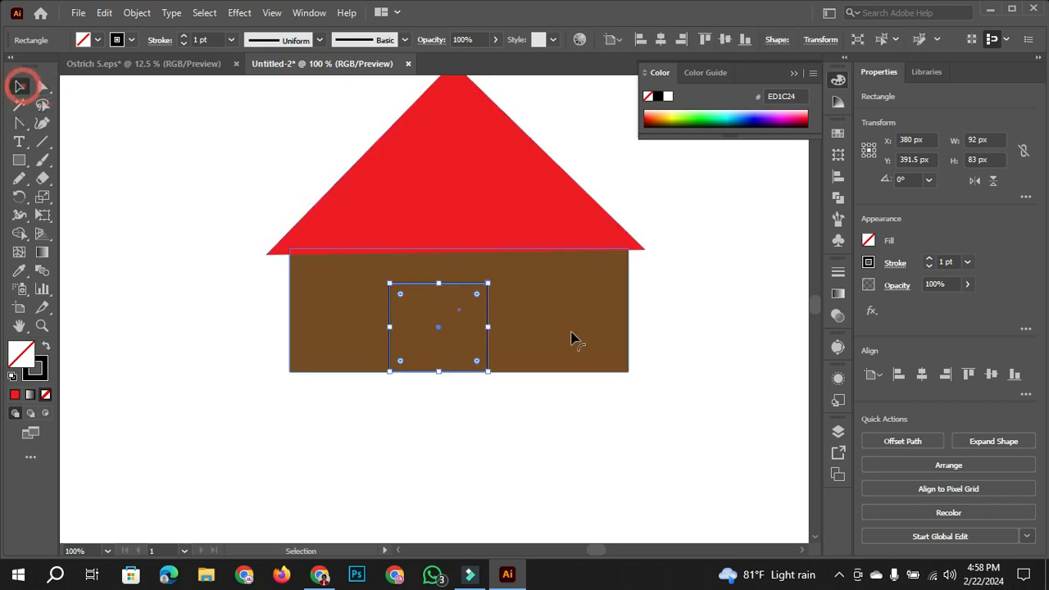
{"action": "left_click", "coordinate": [42, 87]}
{"action": "left_click", "coordinate": [19, 87]}
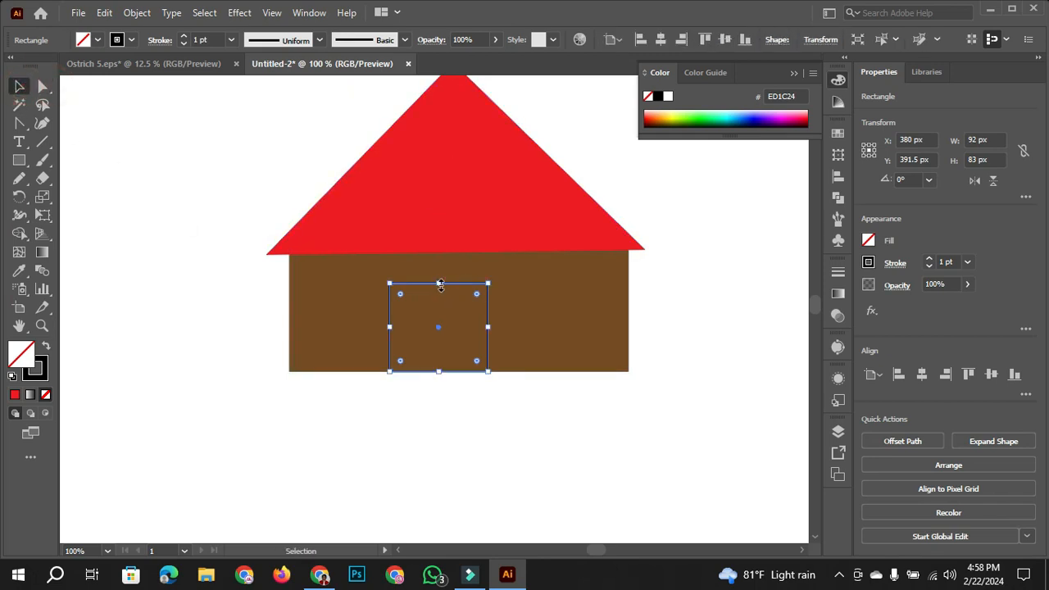
{"action": "left_click", "coordinate": [43, 87]}
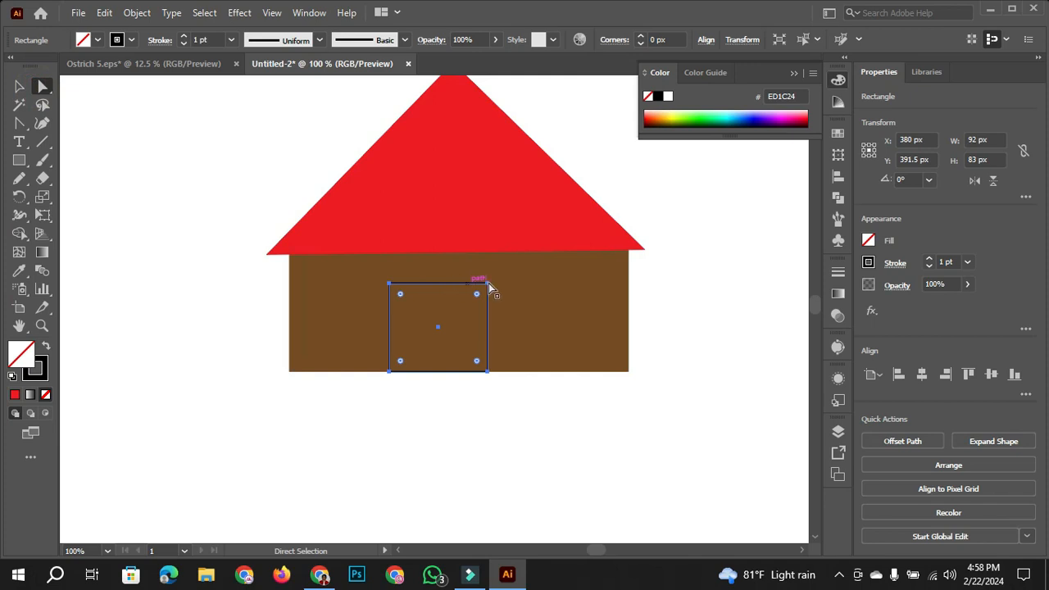
{"action": "left_click", "coordinate": [19, 87]}
{"action": "left_click", "coordinate": [39, 87]}
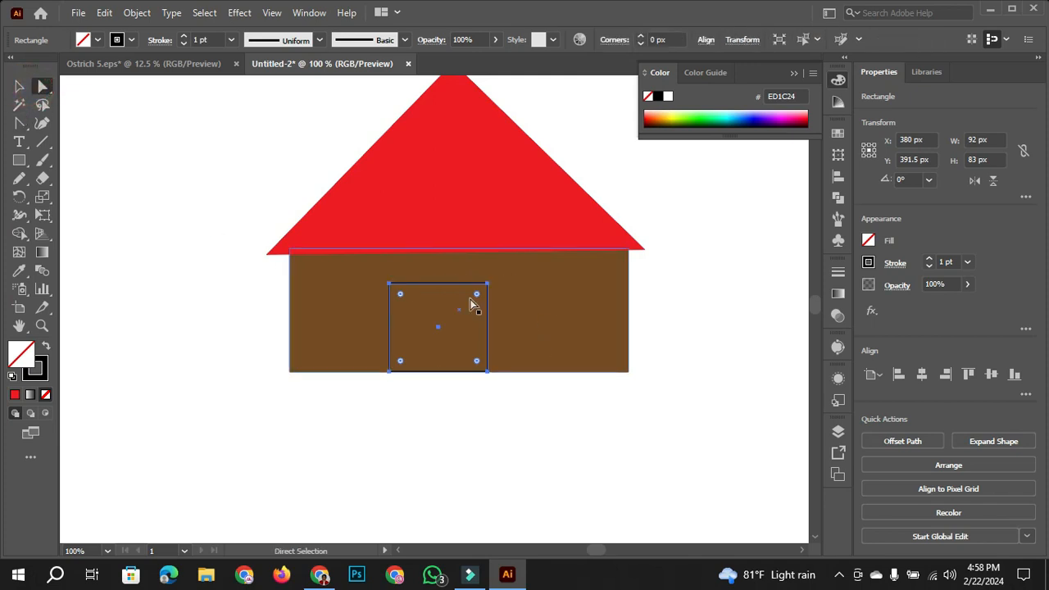
- Add an anchor point near the middle of the door's top edge with the Add Anchor Point tool
{"action": "left_click", "coordinate": [42, 123]}
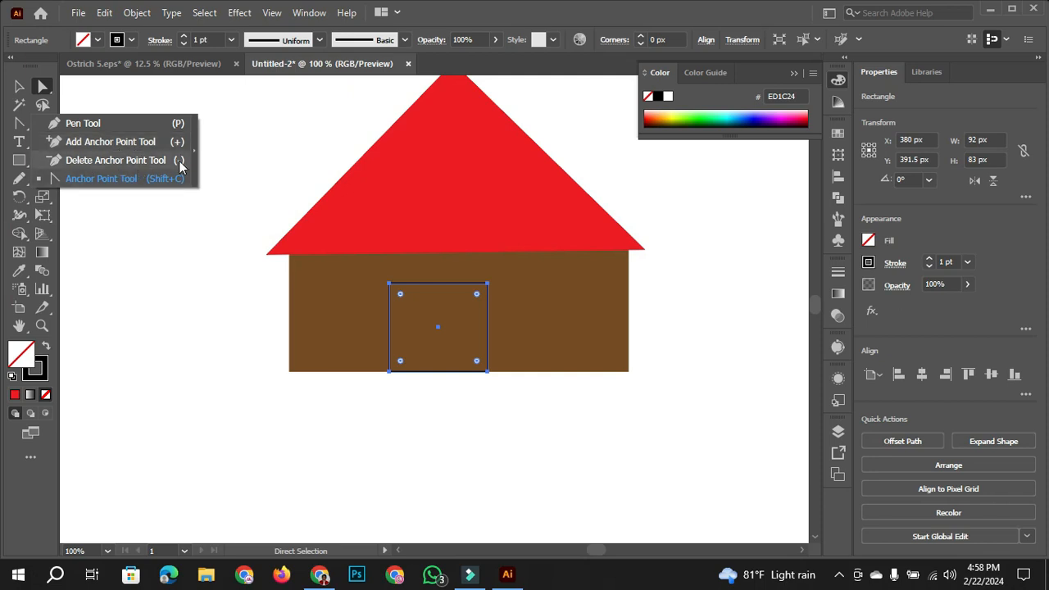
{"action": "left_click", "coordinate": [82, 142]}
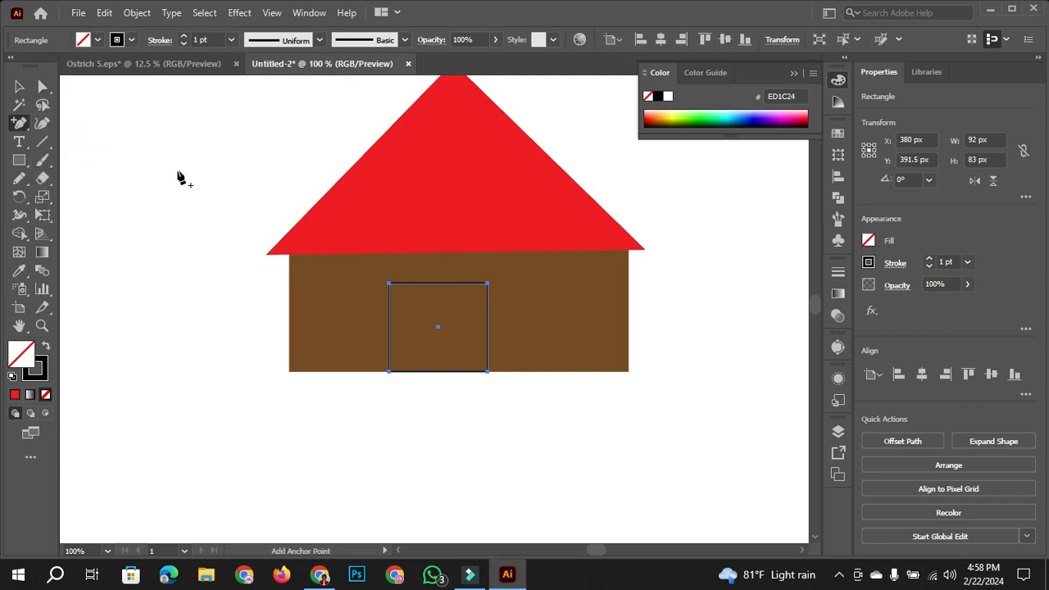
{"action": "left_click", "coordinate": [438, 283]}
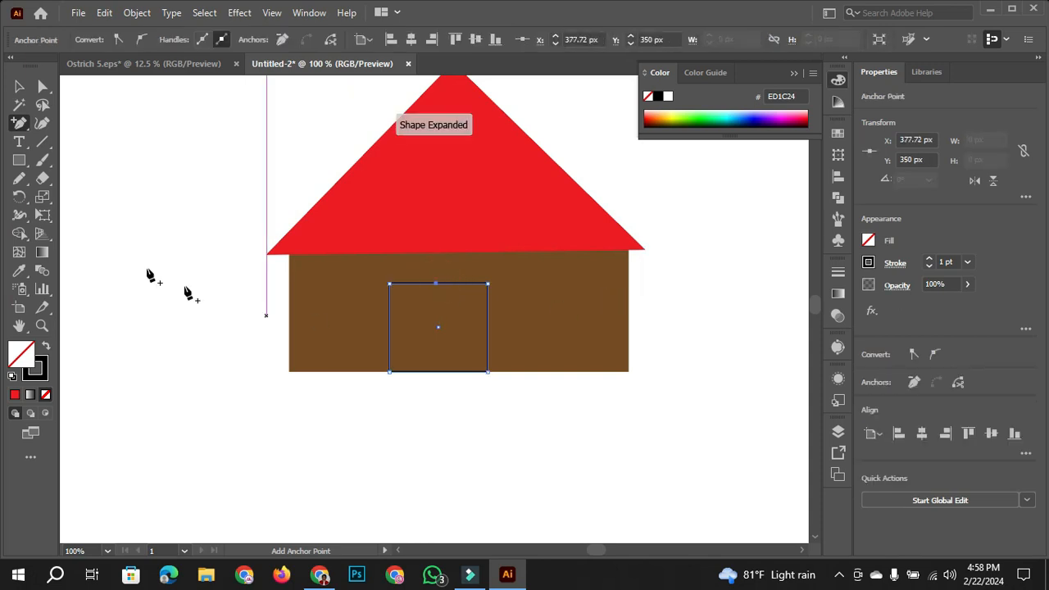
- Raise the door's new top anchor to about X 379.5 px, Y 328.5 px with Direct Selection, forming a pointed top
{"action": "left_click", "coordinate": [20, 86]}
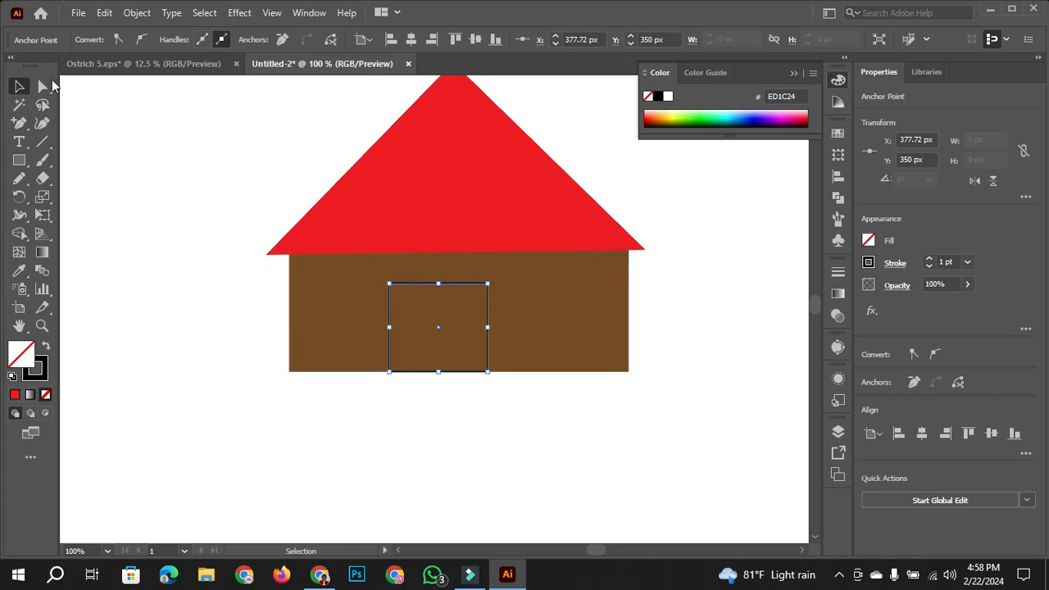
{"action": "left_click", "coordinate": [42, 86]}
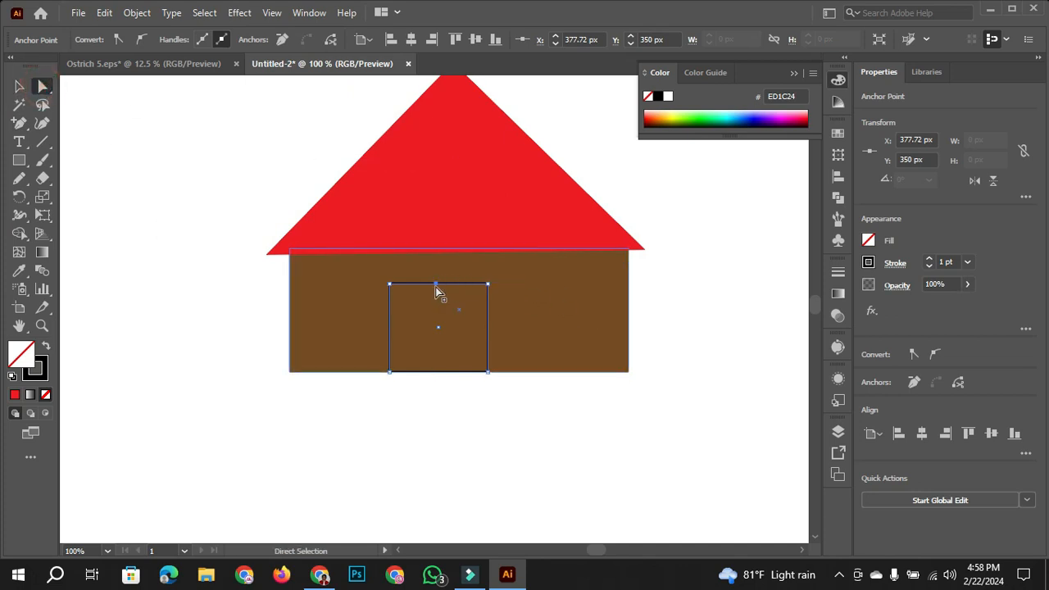
{"action": "left_click_drag", "start_coordinate": [437, 282], "coordinate": [437, 260]}
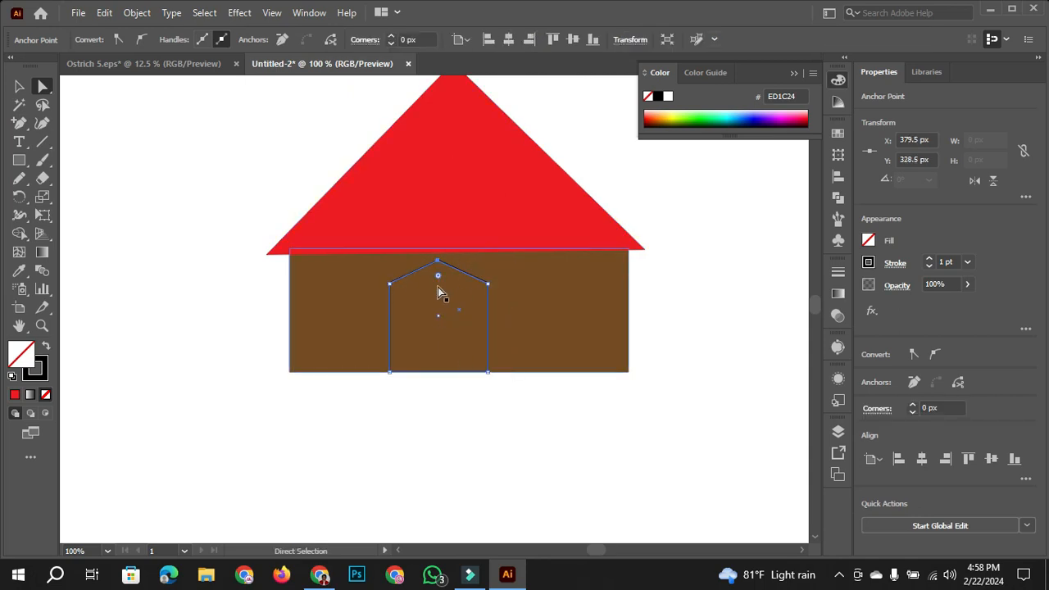
{"action": "mouse_move", "coordinate": [437, 262]}
{"action": "left_mouse_down"}
{"action": "mouse_move", "coordinate": [441, 275]}
{"action": "mouse_move", "coordinate": [438, 262]}
{"action": "left_mouse_up"}
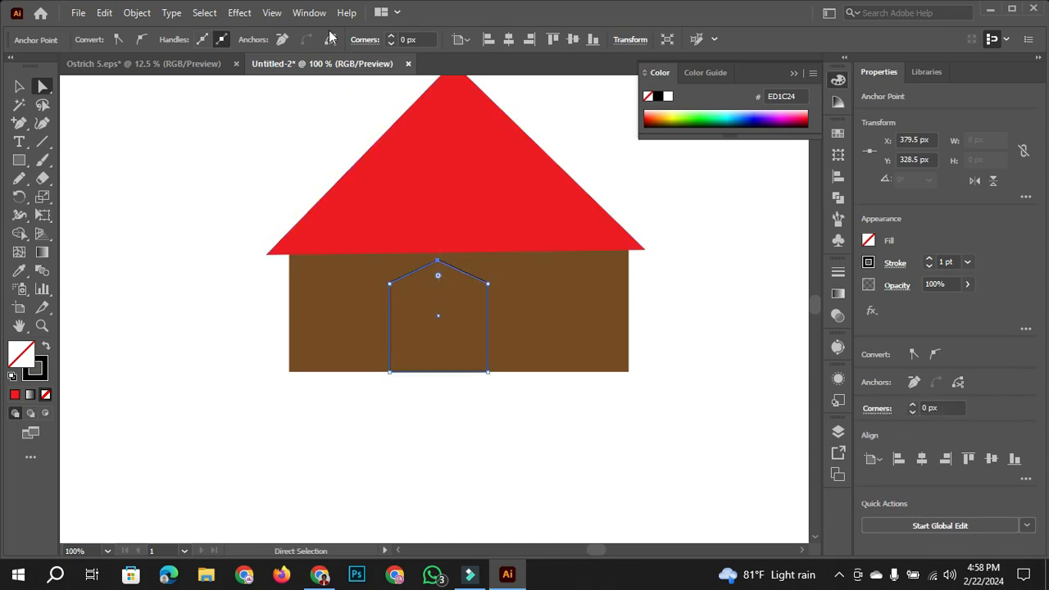
{"action": "left_click", "coordinate": [309, 13]}
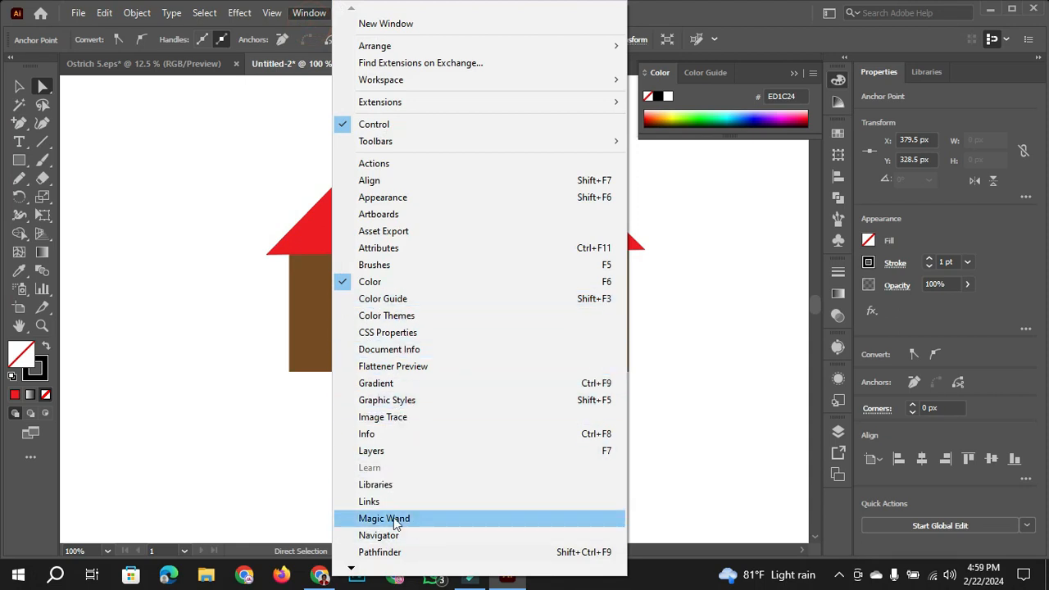
{"action": "mouse_move", "coordinate": [353, 573]}
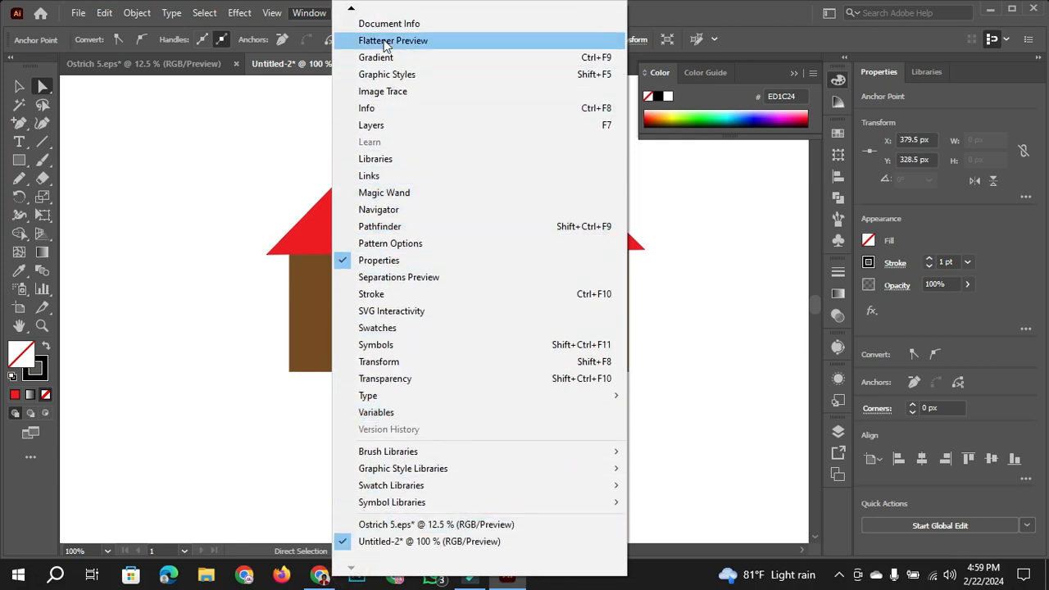
{"action": "mouse_move", "coordinate": [351, 10]}
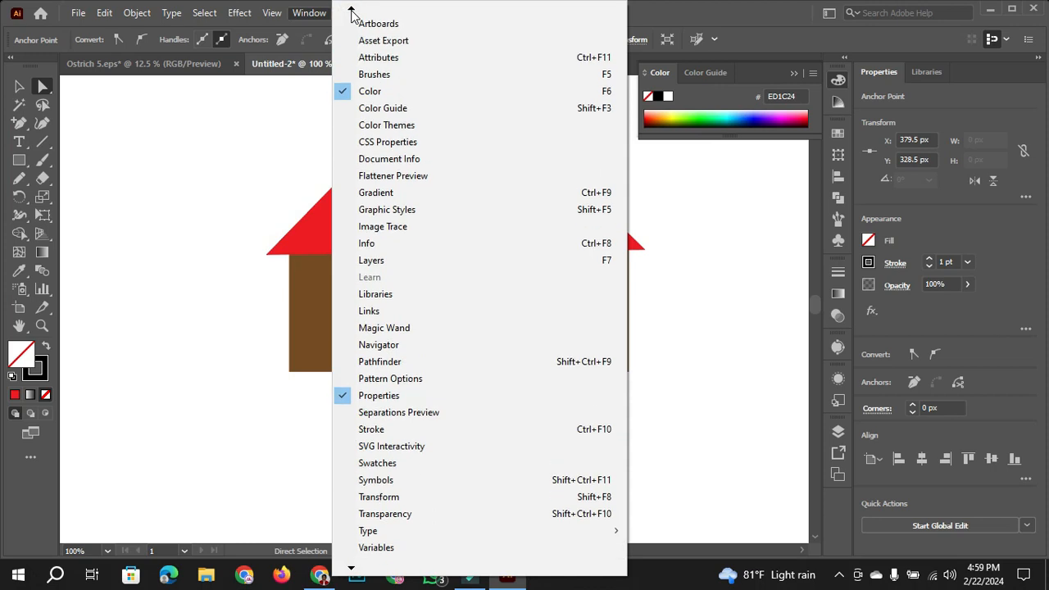
{"action": "left_click", "coordinate": [271, 15]}
{"action": "left_click", "coordinate": [271, 16]}
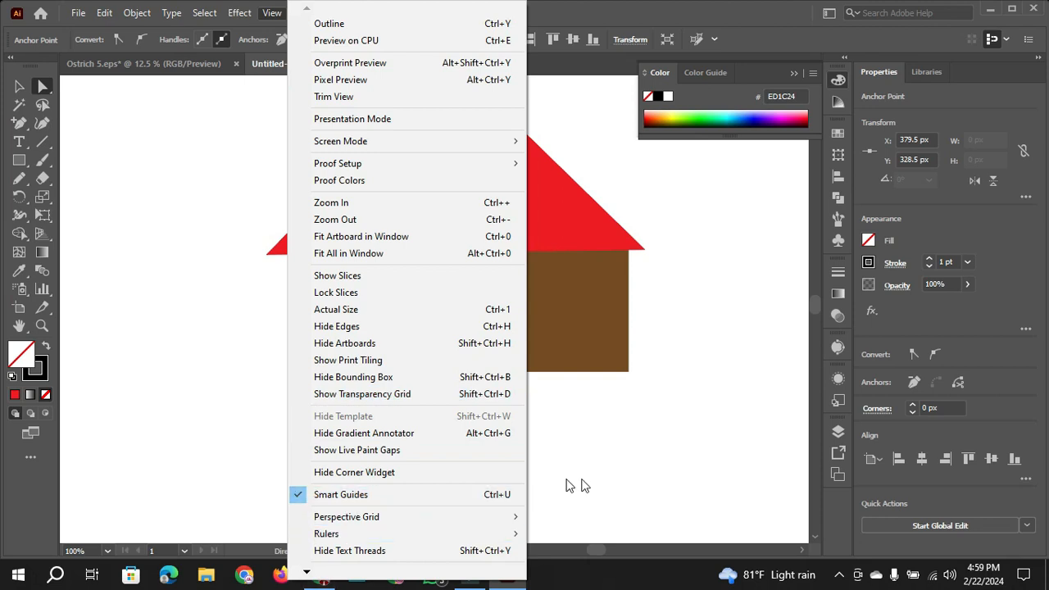
{"action": "left_click", "coordinate": [668, 464]}
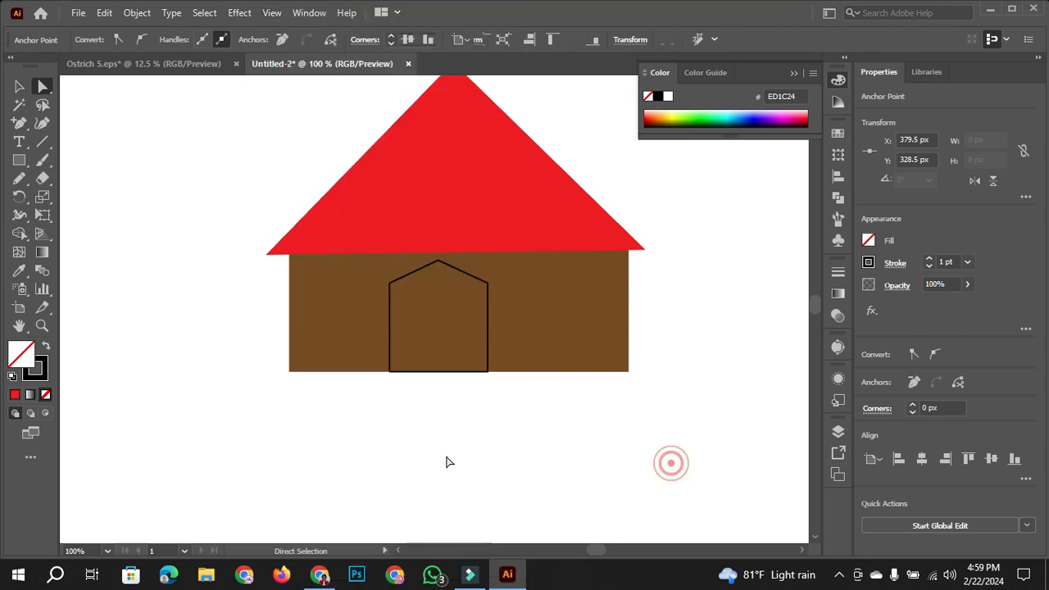
- Try to round the door's top corner with Direct Selection, and clear the selection
{"action": "left_click", "coordinate": [441, 262]}
{"action": "left_click_drag", "start_coordinate": [435, 275], "coordinate": [438, 261]}
{"action": "left_click", "coordinate": [20, 87]}
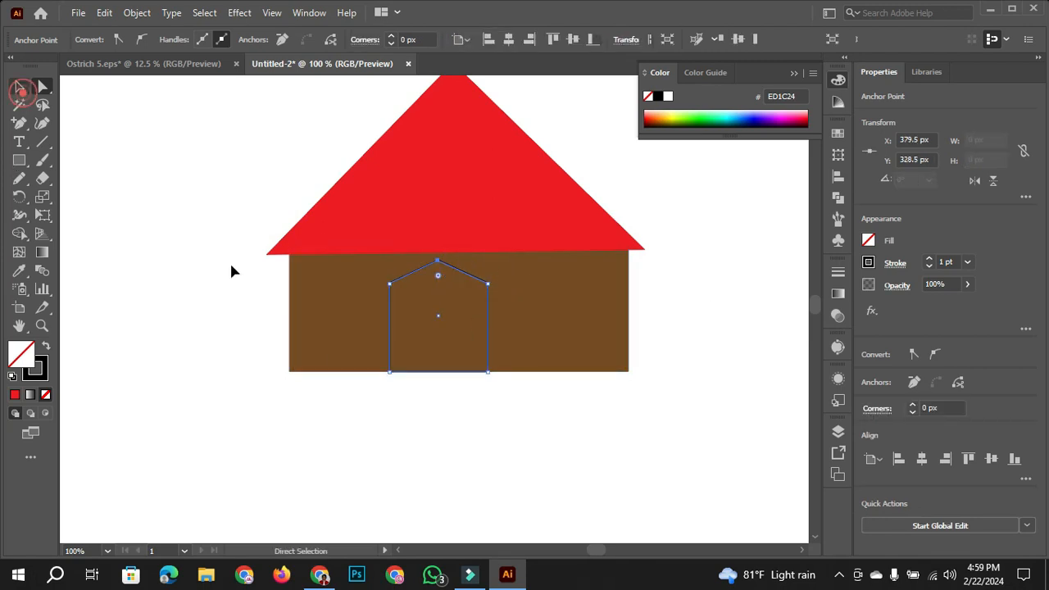
{"action": "left_click", "coordinate": [211, 264]}
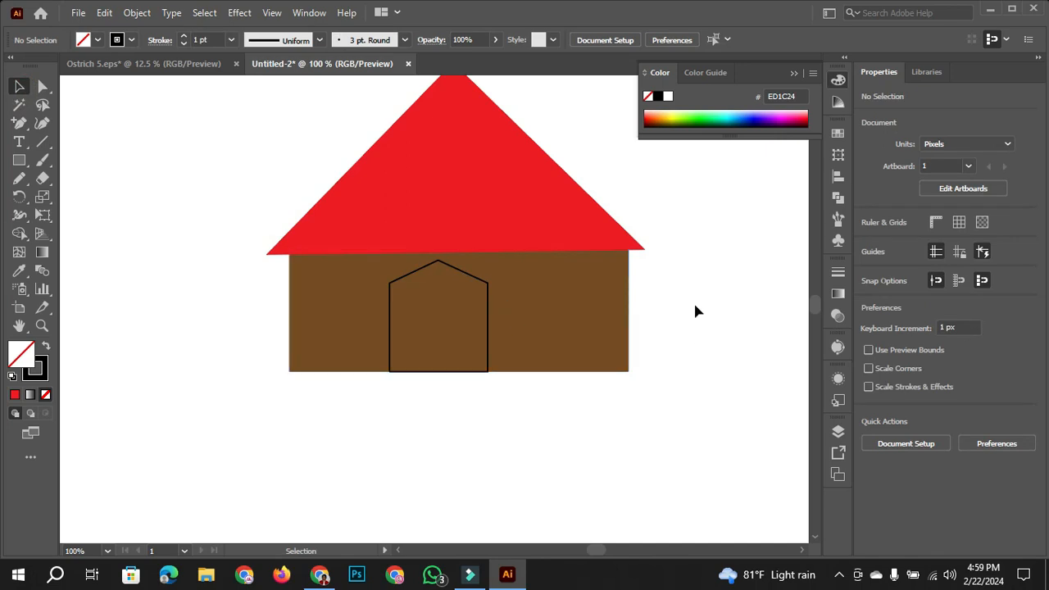
- Curve the door's pointed top into a smooth arch with the Anchor Point tool, and clear the selection
{"action": "left_click", "coordinate": [440, 268]}
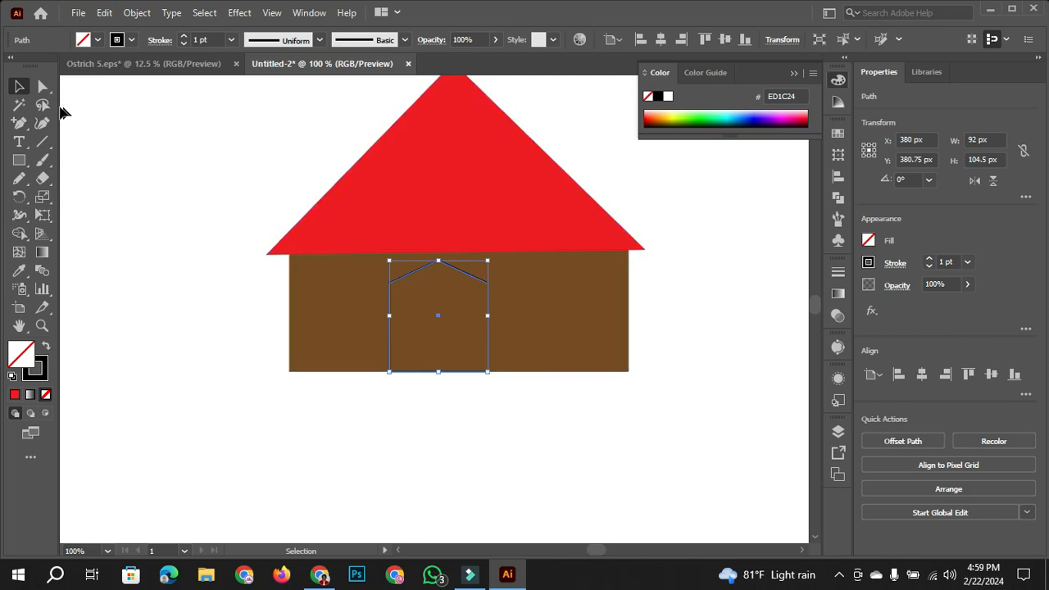
{"action": "left_click", "coordinate": [23, 123]}
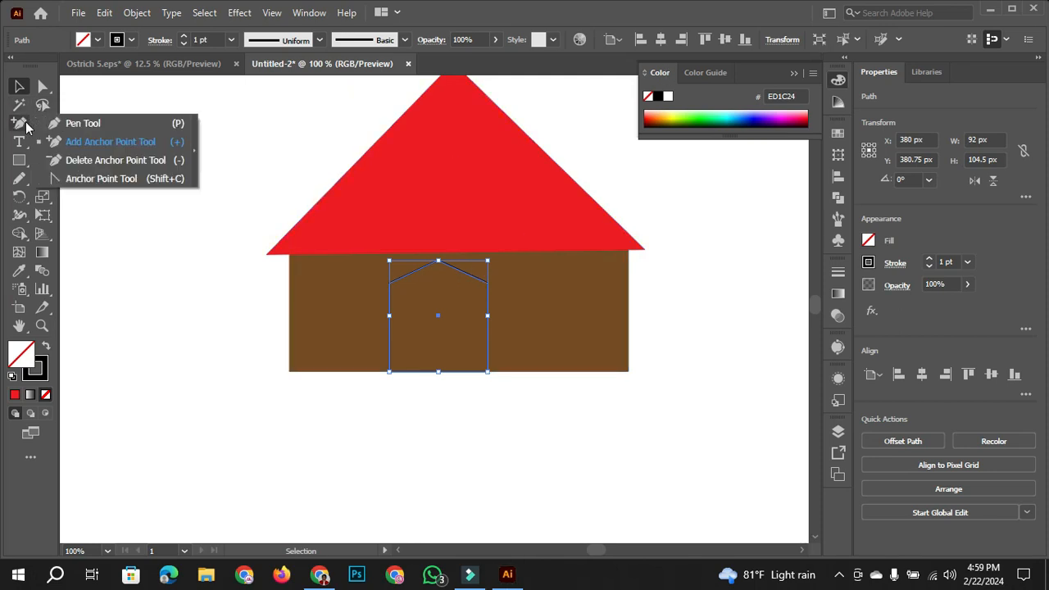
{"action": "left_click", "coordinate": [102, 179]}
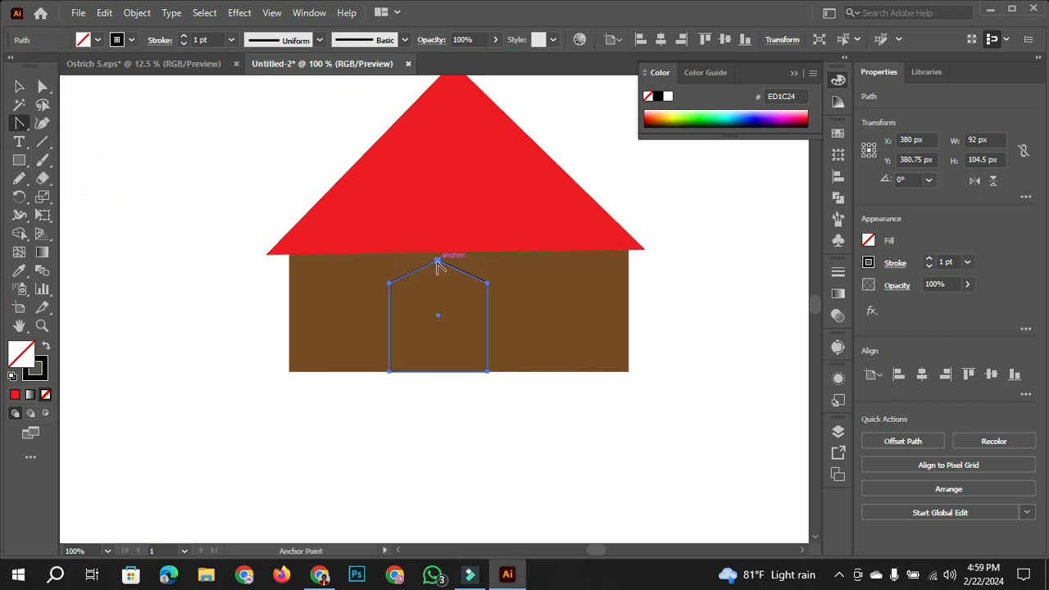
{"action": "left_click_drag", "start_coordinate": [438, 260], "coordinate": [469, 263]}
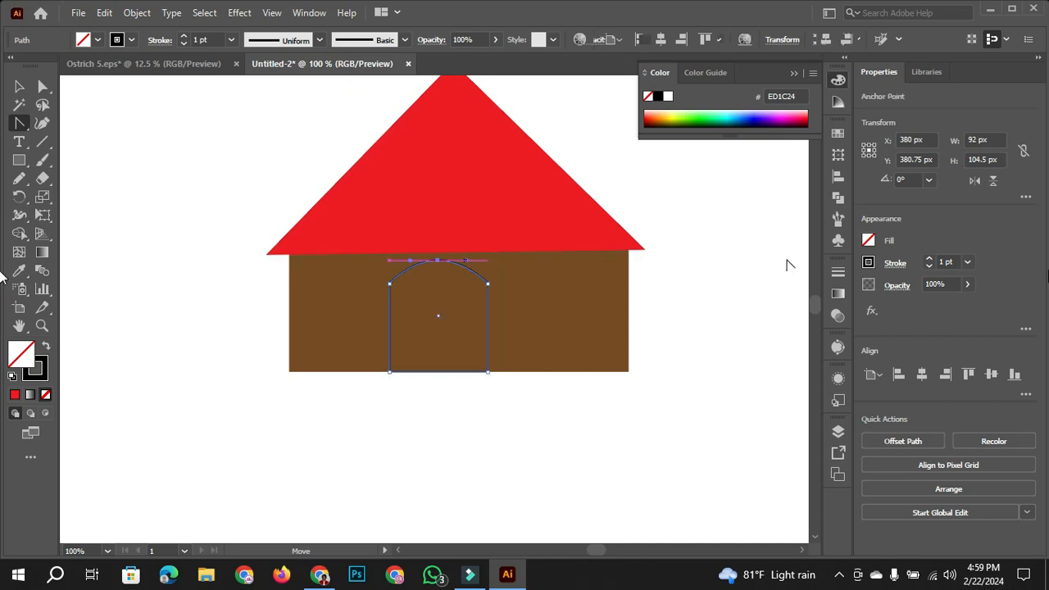
{"action": "left_click", "coordinate": [19, 87]}
{"action": "left_click", "coordinate": [168, 128]}
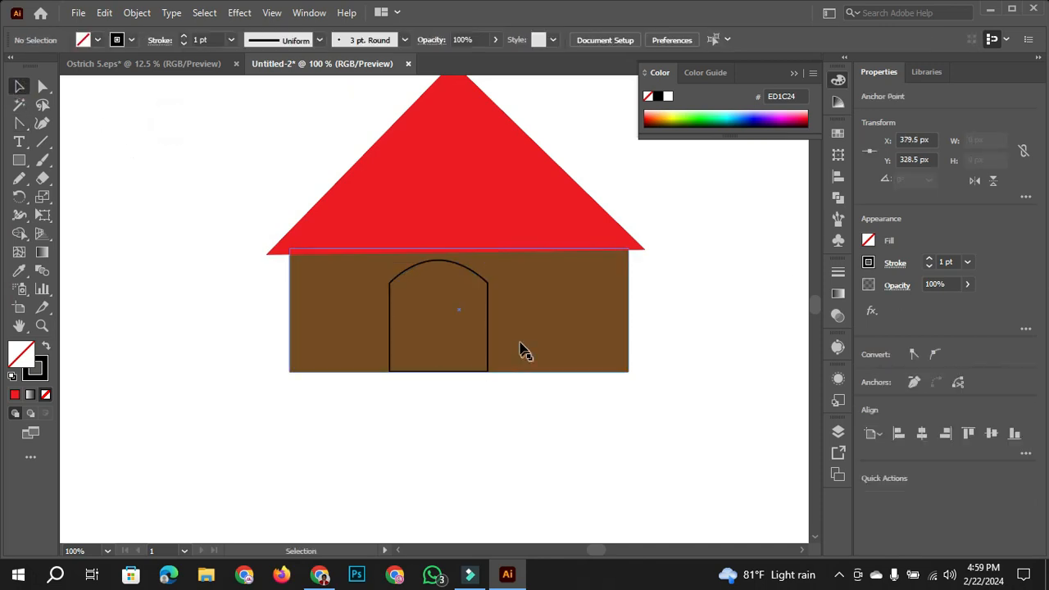
{"action": "scroll", "coordinate": [520, 352], "scroll_direction": "up", "scroll_amount": 1}
{"action": "scroll", "coordinate": [476, 335], "scroll_direction": "up", "scroll_amount": 1}
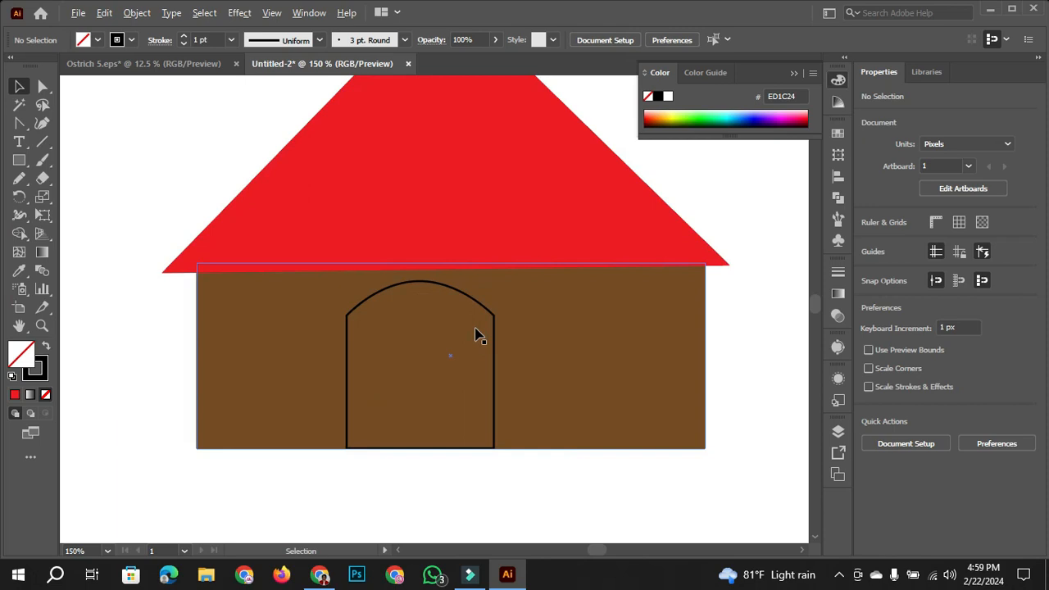
- Select the roof, wall and door of the house together and delete them
{"action": "scroll", "coordinate": [476, 335], "scroll_direction": "down", "scroll_amount": 2}
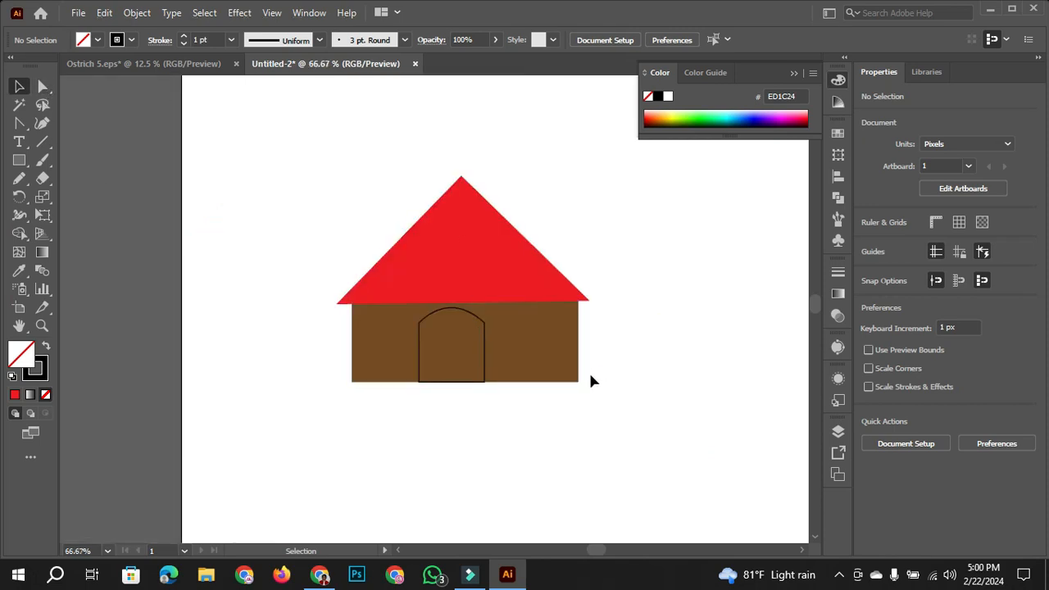
{"action": "left_click_drag", "start_coordinate": [303, 111], "coordinate": [660, 385]}
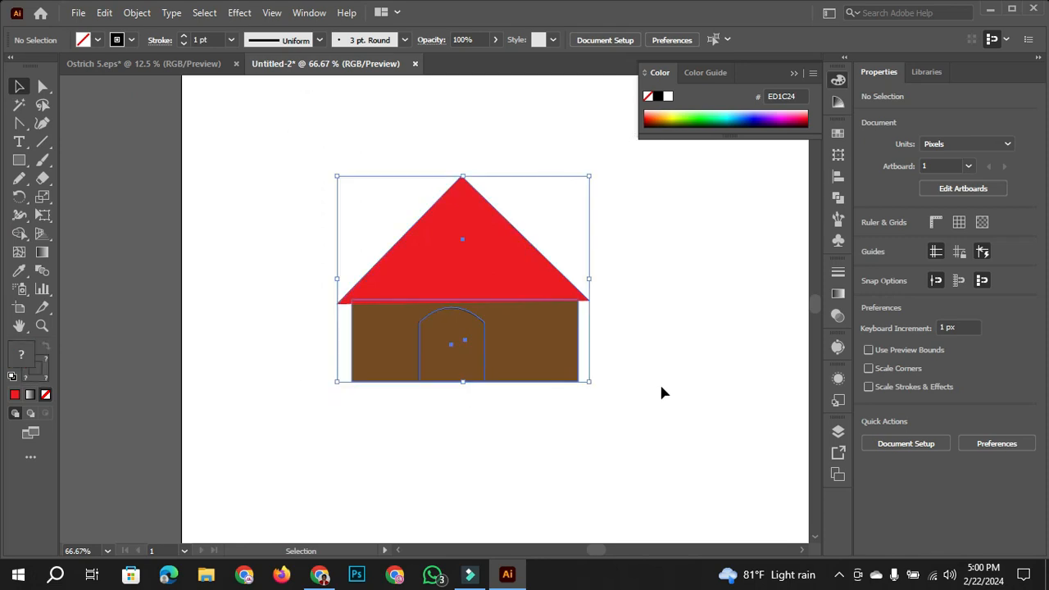
{"action": "key", "text": "Delete"}
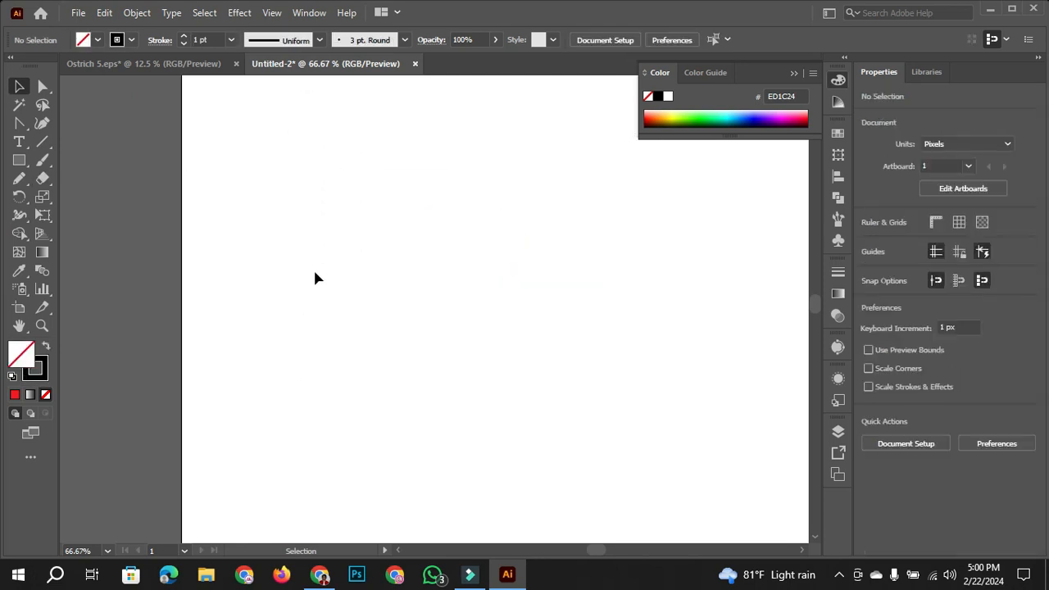
- Draw an unfilled square of about 244 × 244 px near the artboard's upper-left corner with the Rectangle tool
{"action": "scroll", "coordinate": [328, 268], "scroll_direction": "down", "scroll_amount": 2}
{"action": "left_click_drag", "start_coordinate": [471, 257], "coordinate": [396, 177]}
{"action": "left_click_drag", "start_coordinate": [19, 160], "coordinate": [109, 165]}
{"action": "mouse_move", "coordinate": [234, 117]}
{"action": "left_mouse_down"}
{"action": "mouse_move", "coordinate": [328, 201]}
{"action": "mouse_move", "coordinate": [326, 222]}
{"action": "left_mouse_up"}
- Duplicate the square beside itself and copy the pair below, forming a two-by-two grid with small gaps
{"action": "left_click", "coordinate": [20, 86]}
{"action": "left_click_drag", "start_coordinate": [278, 160], "coordinate": [376, 164]}
{"action": "left_click_drag", "start_coordinate": [263, 78], "coordinate": [459, 211]}
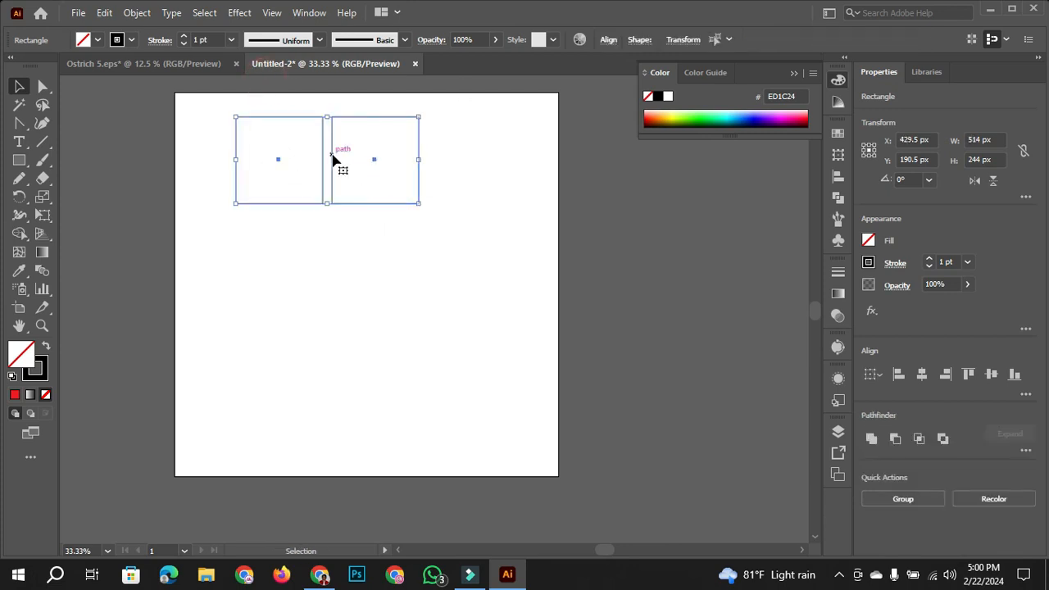
{"action": "left_click_drag", "start_coordinate": [332, 160], "coordinate": [335, 261]}
{"action": "left_click", "coordinate": [509, 226]}
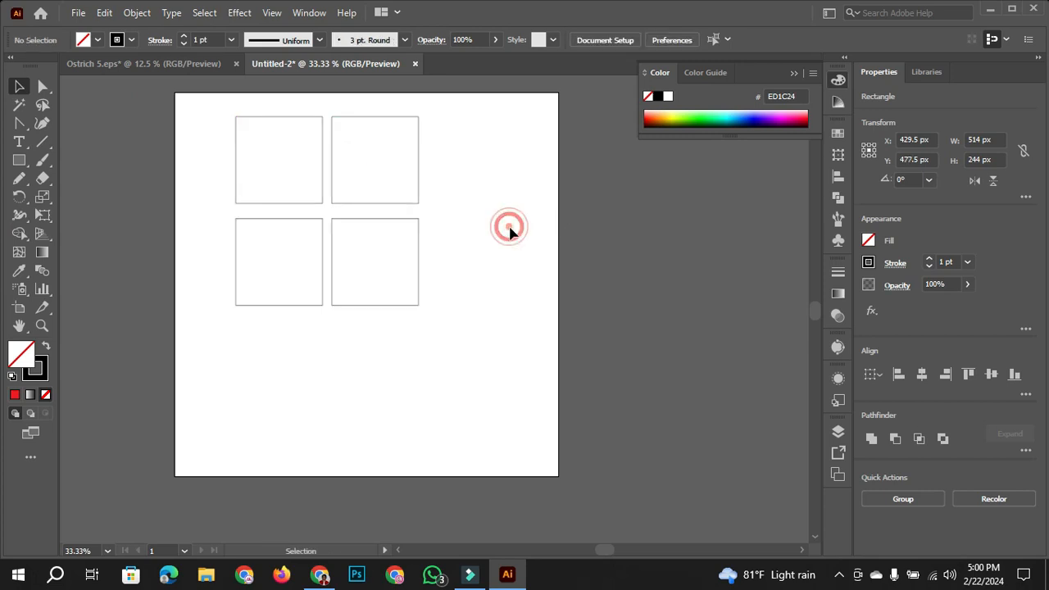
- Fill the upper-left square with cyan (00FFFF) and the upper-right square with red (ED1C24)
{"action": "left_click_drag", "start_coordinate": [191, 91], "coordinate": [326, 177]}
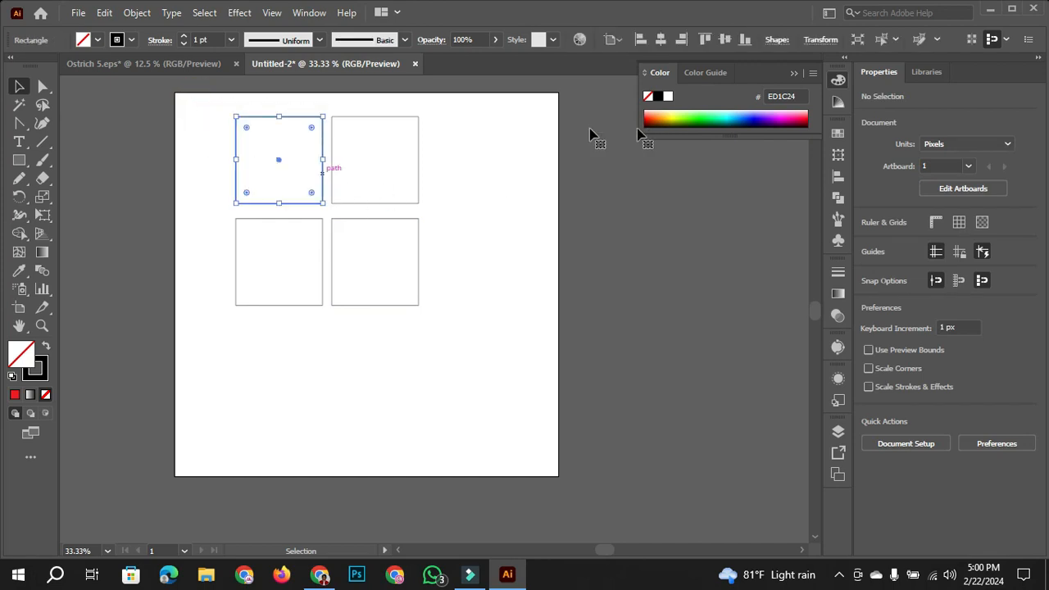
{"action": "left_click", "coordinate": [96, 39]}
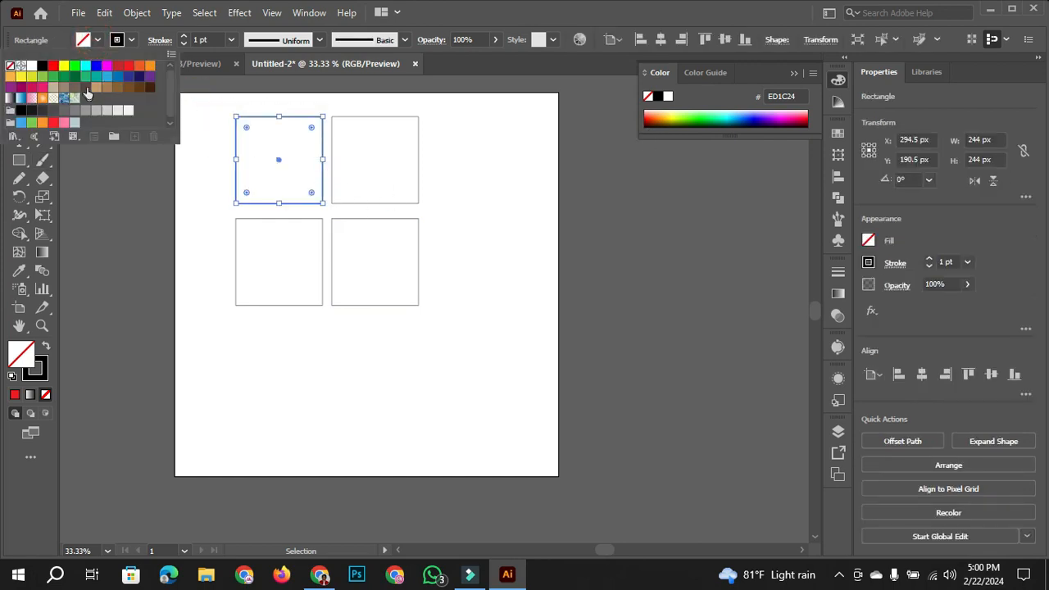
{"action": "left_click", "coordinate": [85, 65]}
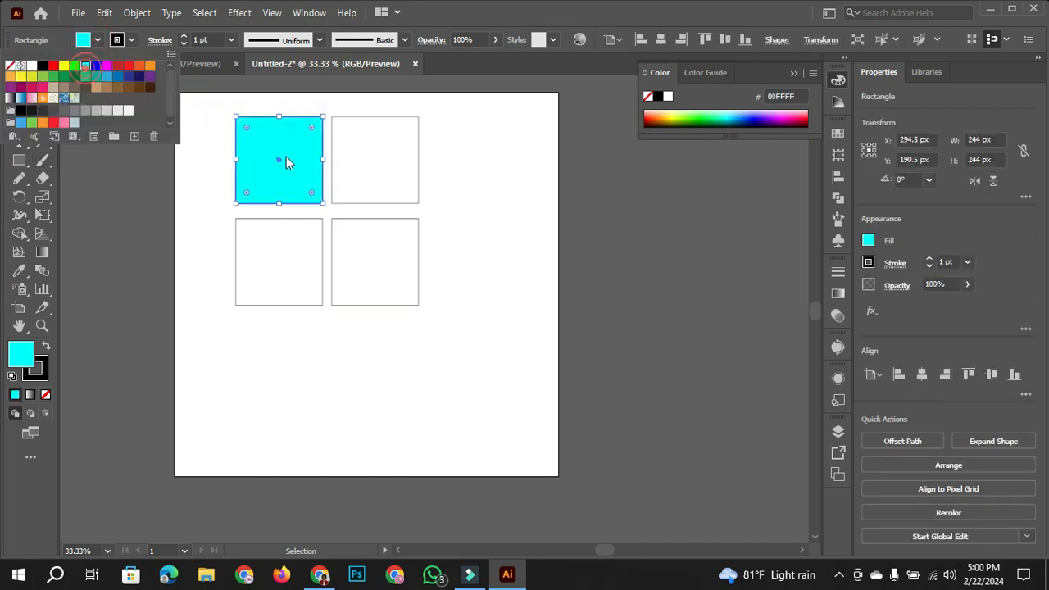
{"action": "left_click", "coordinate": [413, 176]}
{"action": "left_click", "coordinate": [417, 173]}
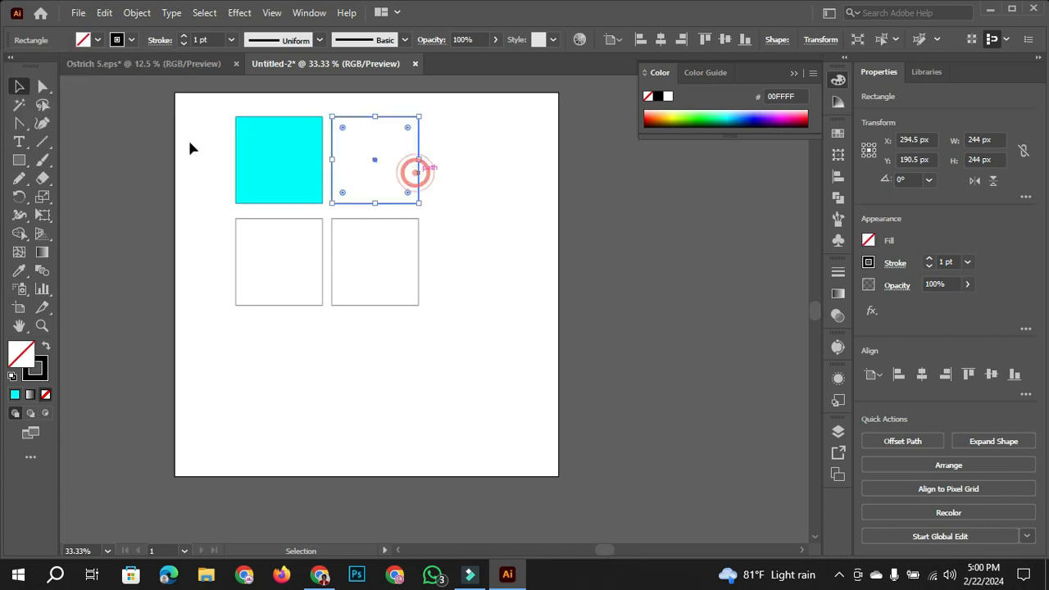
{"action": "left_click", "coordinate": [97, 39]}
{"action": "left_click", "coordinate": [128, 66]}
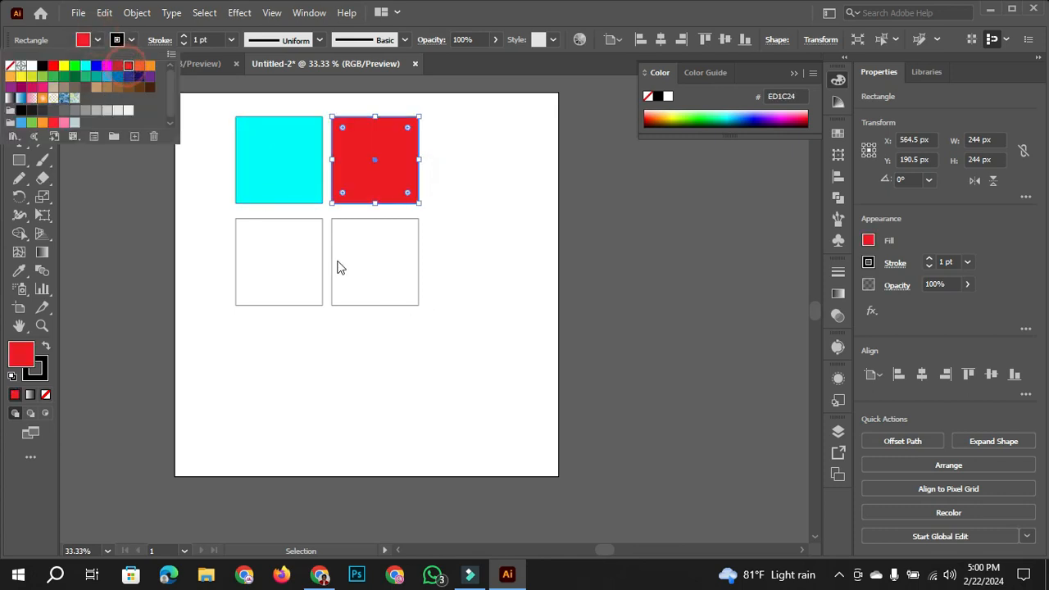
- Fill the lower-left square with blue (0000FF) and the lower-right square with orange (F15A24), and clear the selection
{"action": "left_click", "coordinate": [319, 262]}
{"action": "left_click_drag", "start_coordinate": [221, 221], "coordinate": [240, 264]}
{"action": "left_click", "coordinate": [99, 40]}
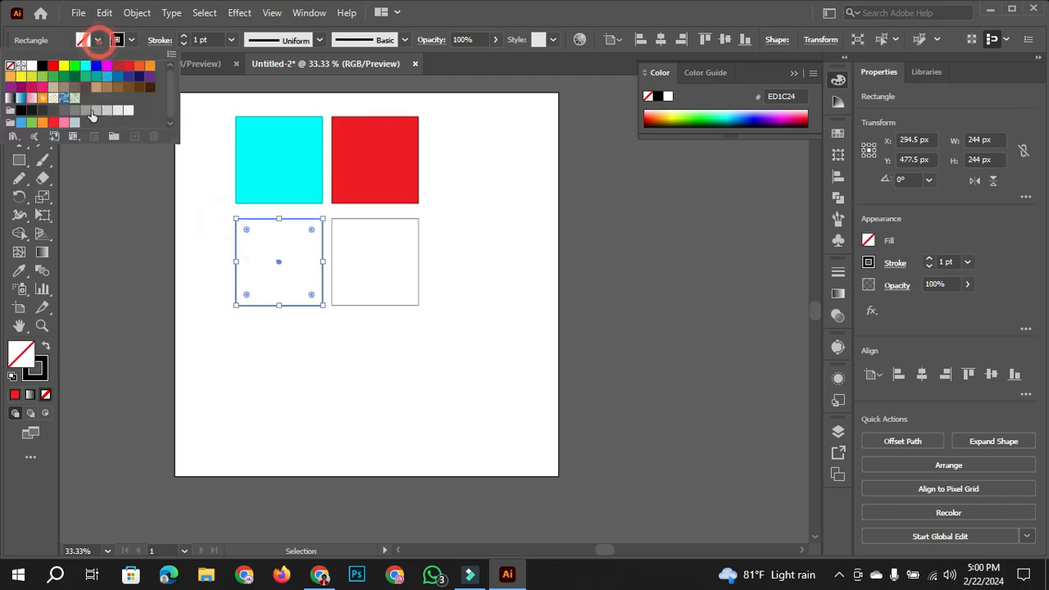
{"action": "left_click", "coordinate": [95, 66]}
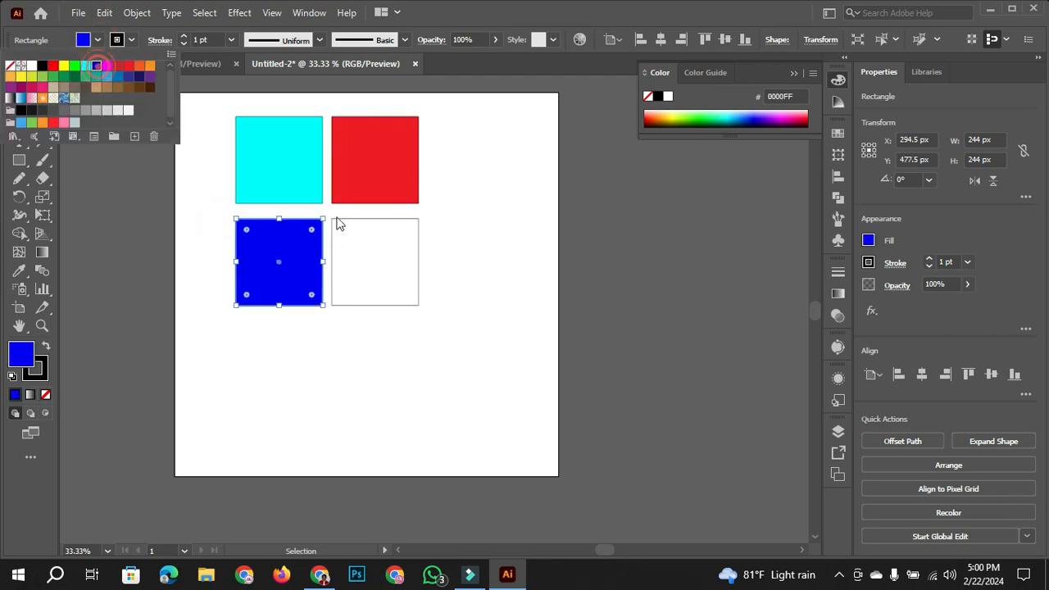
{"action": "left_click", "coordinate": [414, 219]}
{"action": "left_click", "coordinate": [403, 217]}
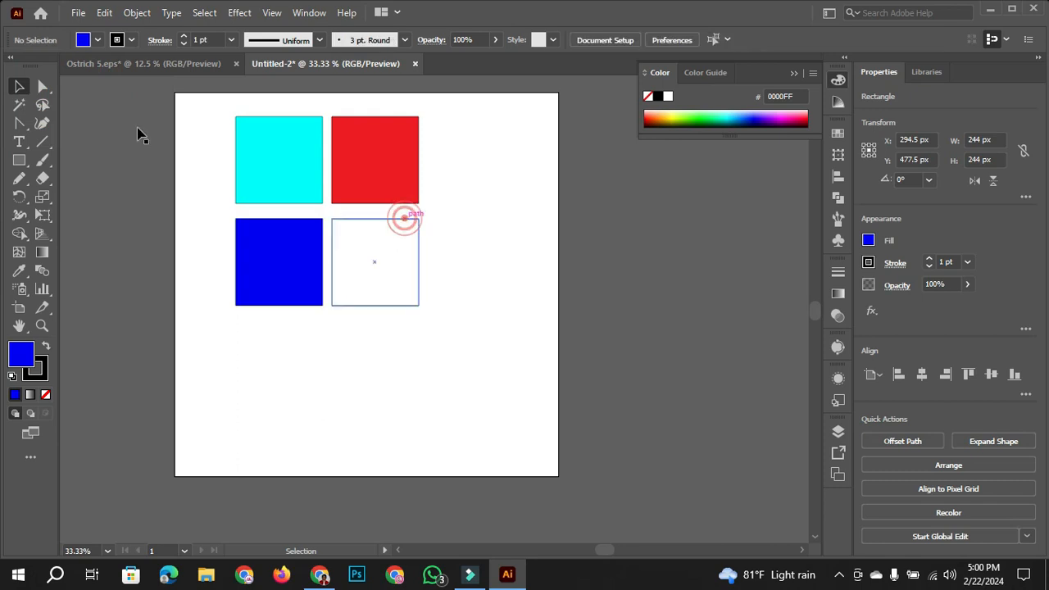
{"action": "left_click", "coordinate": [98, 40]}
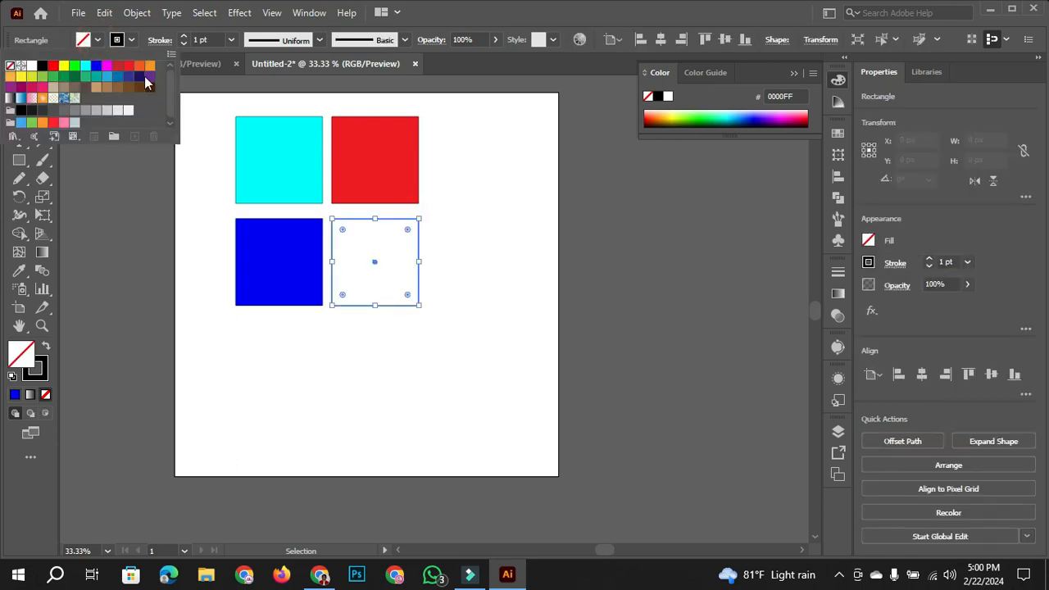
{"action": "left_click", "coordinate": [139, 65]}
{"action": "left_click", "coordinate": [480, 380]}
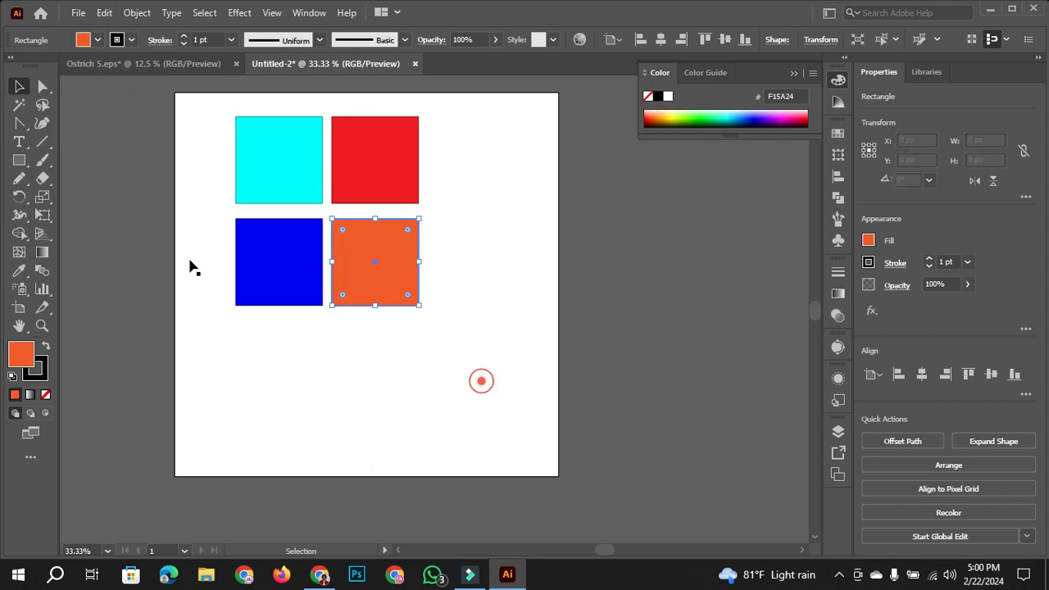
- Round all four corners of the cyan square with Direct Selection, and clear the selection
{"action": "left_click", "coordinate": [275, 170]}
{"action": "scroll", "coordinate": [462, 333], "scroll_direction": "up", "scroll_amount": 1}
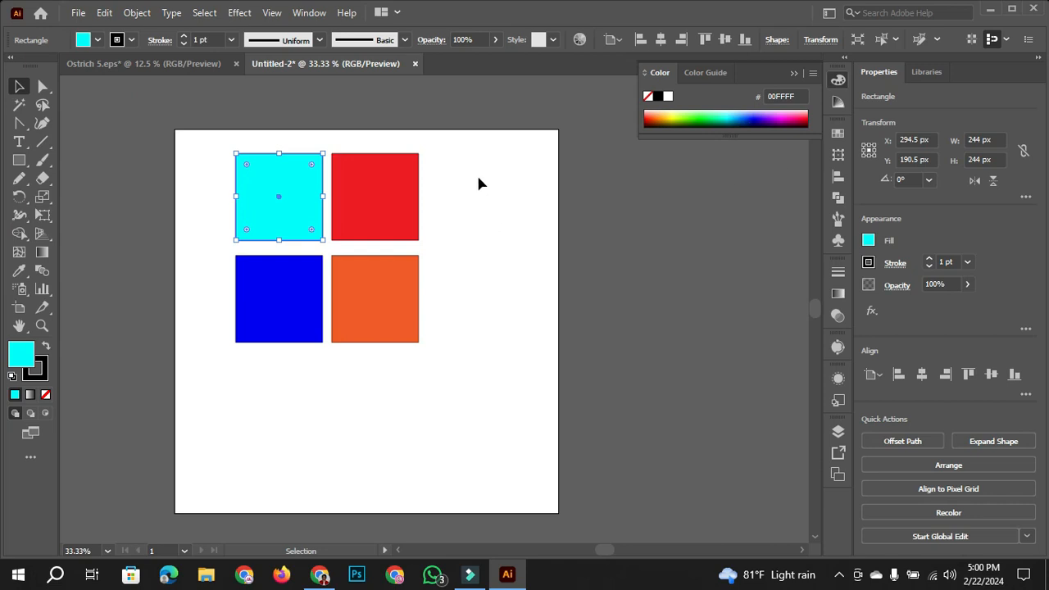
{"action": "left_click", "coordinate": [43, 85]}
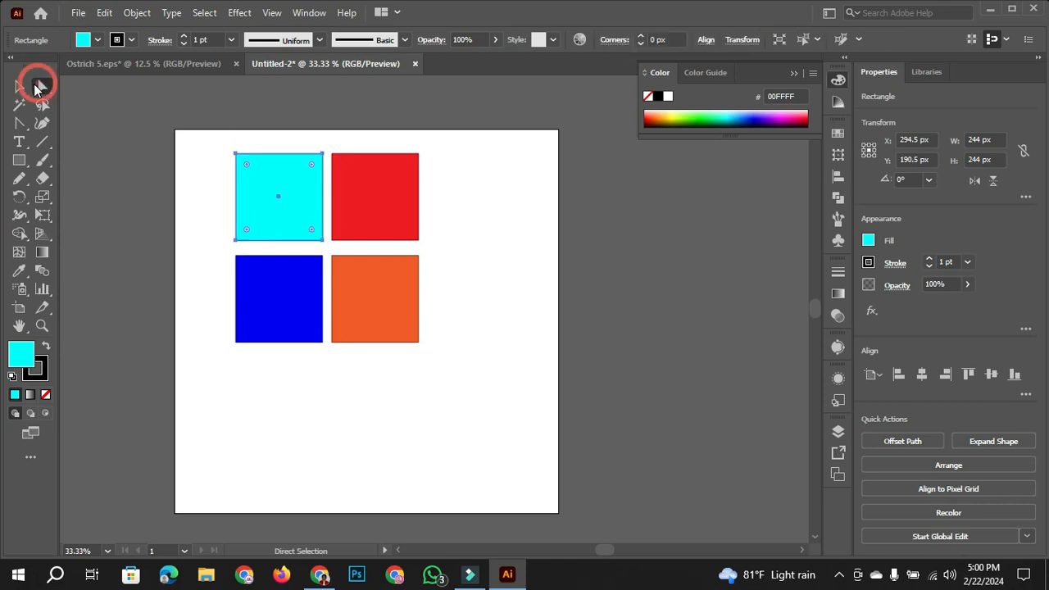
{"action": "left_click", "coordinate": [390, 194]}
{"action": "left_click", "coordinate": [304, 193]}
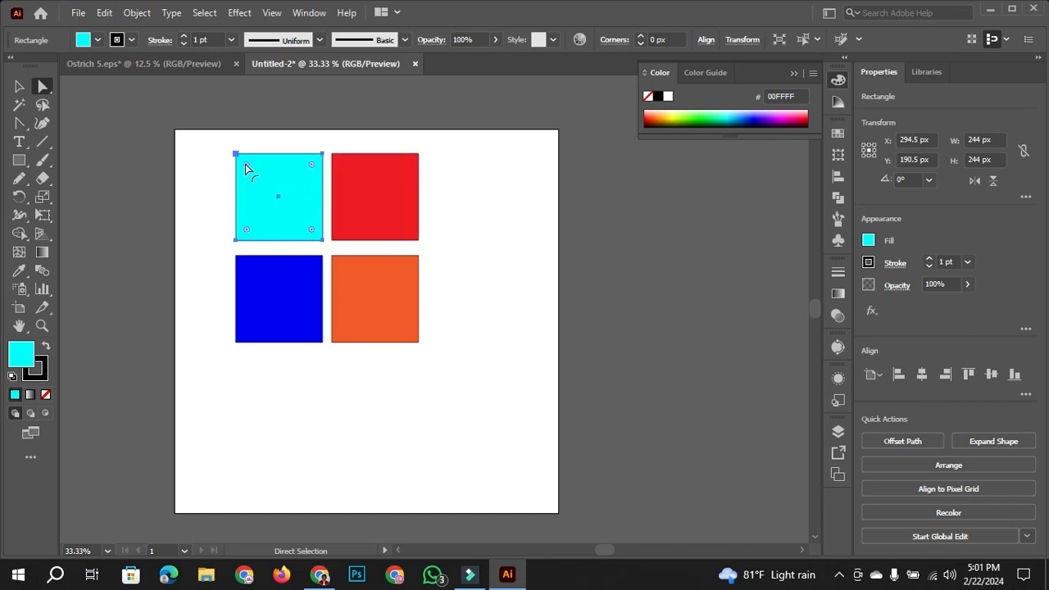
{"action": "left_click_drag", "start_coordinate": [246, 164], "coordinate": [253, 168]}
{"action": "left_click", "coordinate": [18, 86]}
{"action": "left_click", "coordinate": [205, 228]}
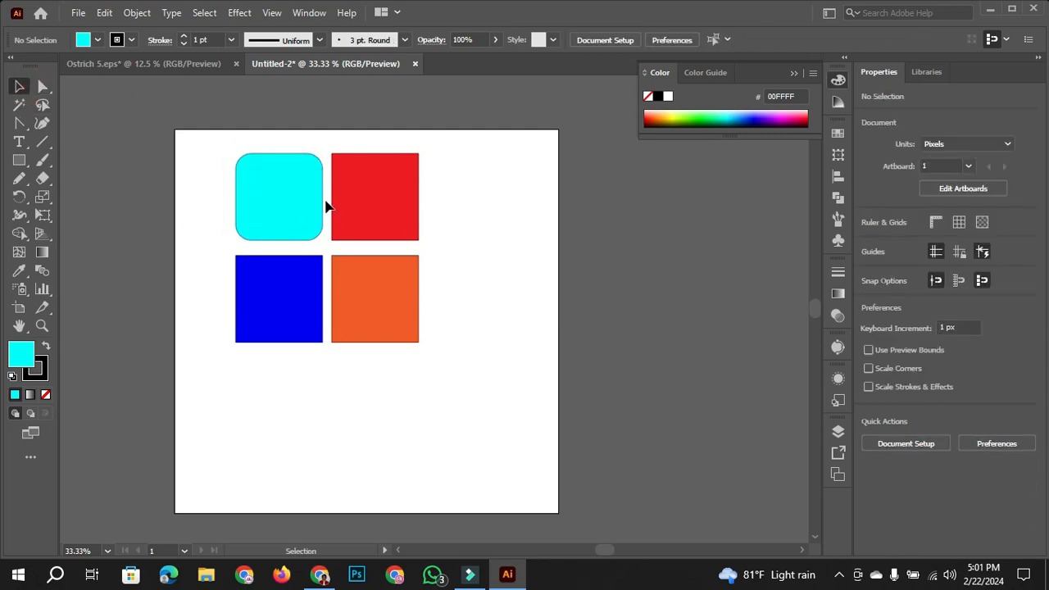
{"action": "right_click", "coordinate": [18, 163]}
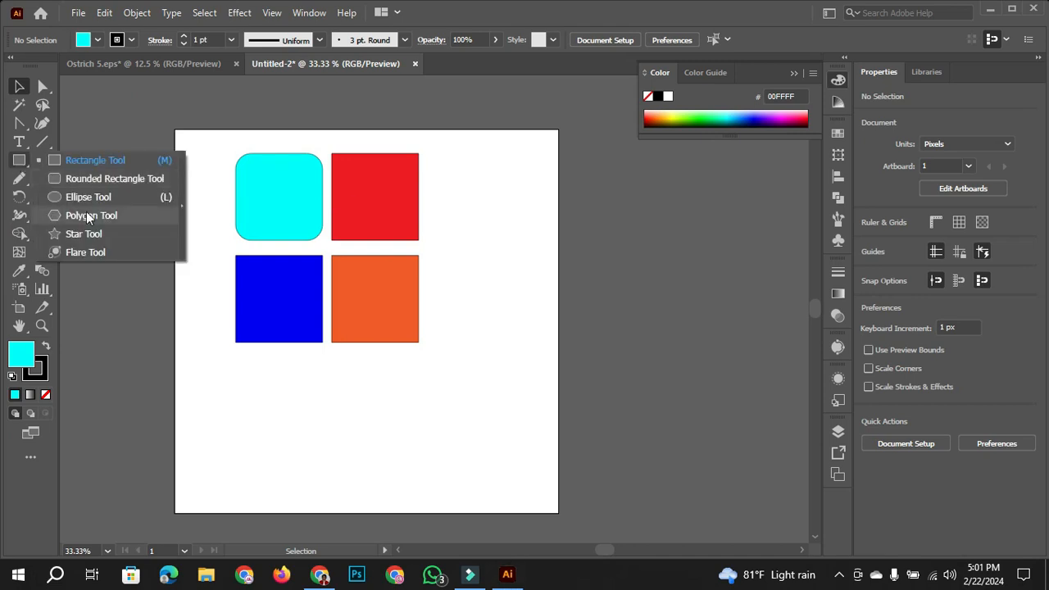
{"action": "left_click", "coordinate": [19, 86]}
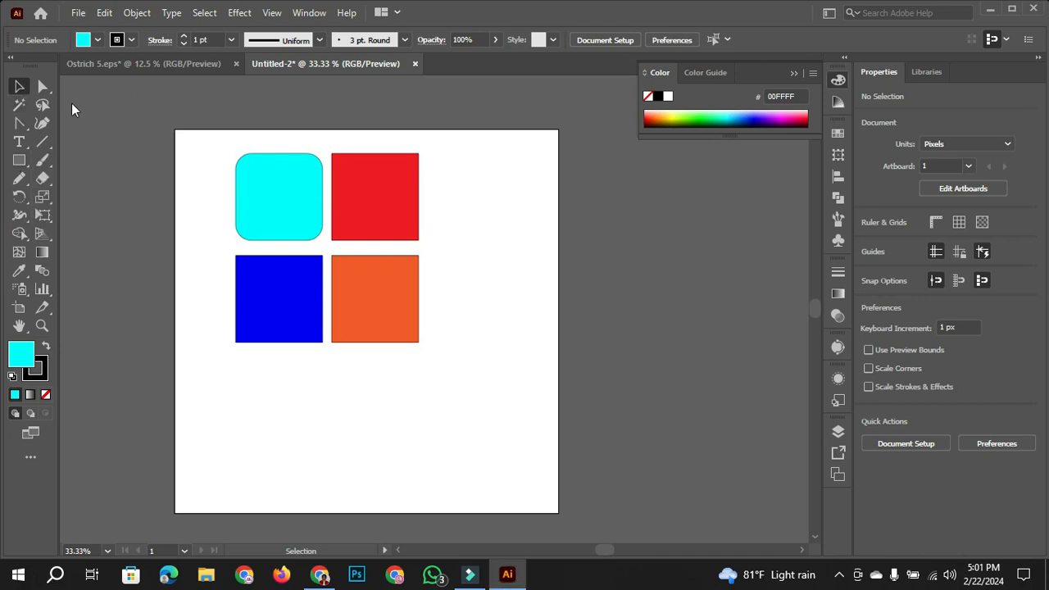
- Round only the red square's upper-left corner to its maximum radius with Direct Selection, forming a quarter circle
{"action": "left_click", "coordinate": [403, 197]}
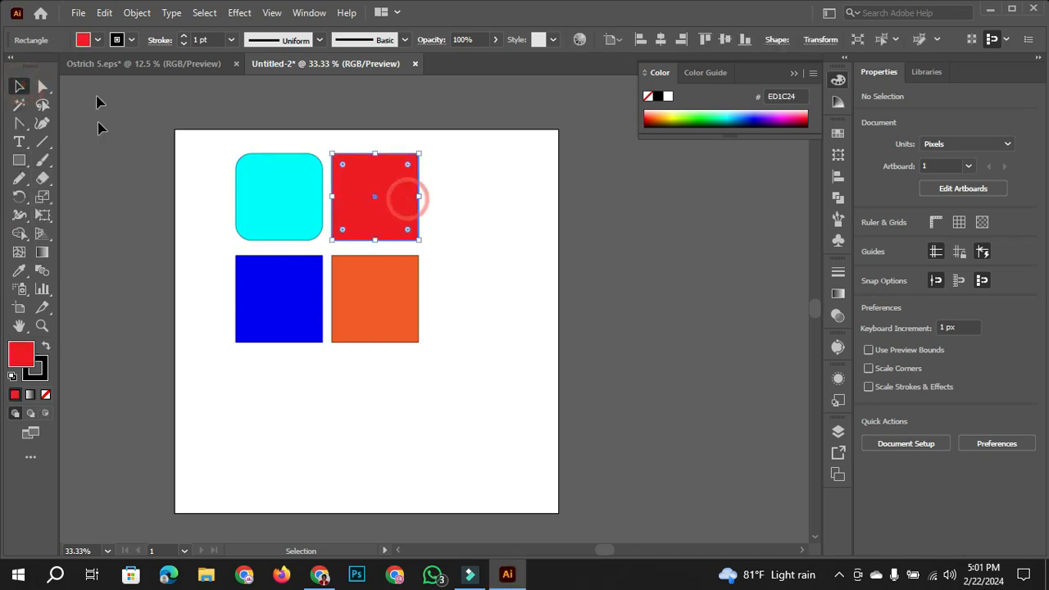
{"action": "left_click", "coordinate": [43, 86]}
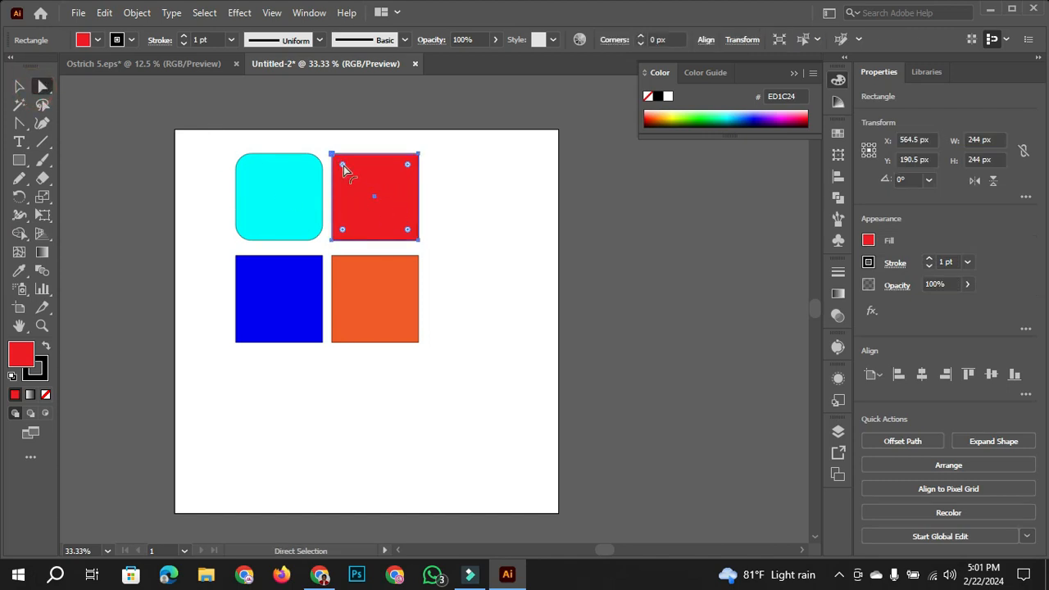
{"action": "left_click_drag", "start_coordinate": [344, 165], "coordinate": [451, 258]}
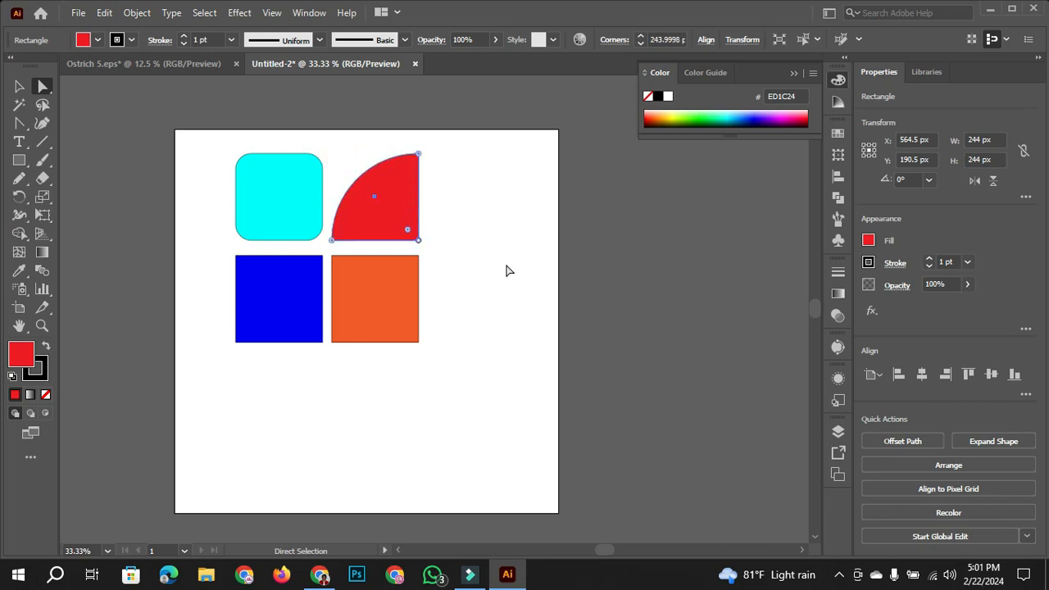
- Give the blue square's upper-left corner an inverted round at its maximum radius, and clear the selection
{"action": "scroll", "coordinate": [506, 271], "scroll_direction": "down", "scroll_amount": 1}
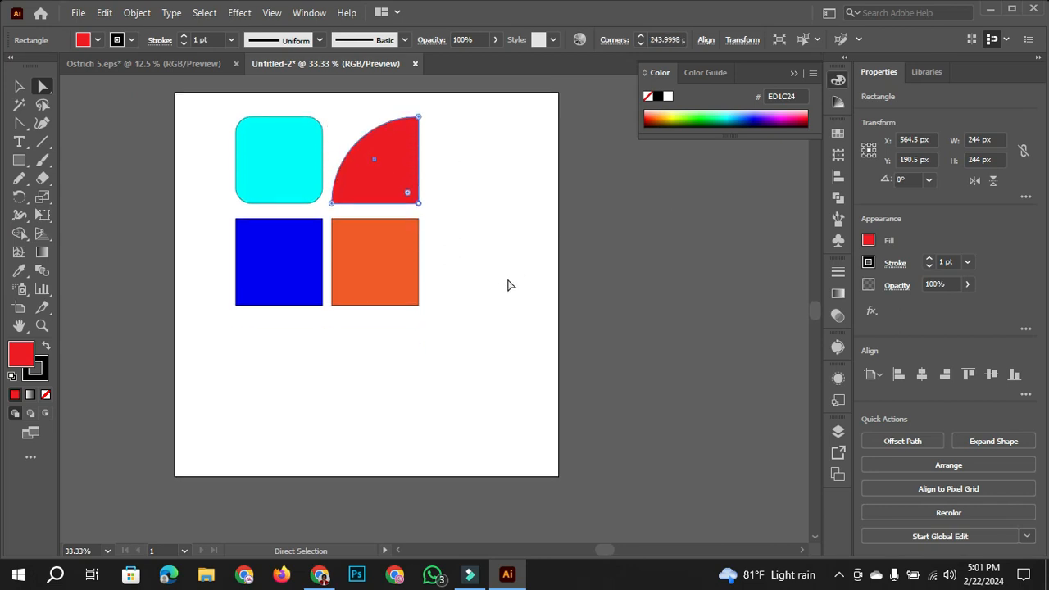
{"action": "left_click", "coordinate": [280, 257]}
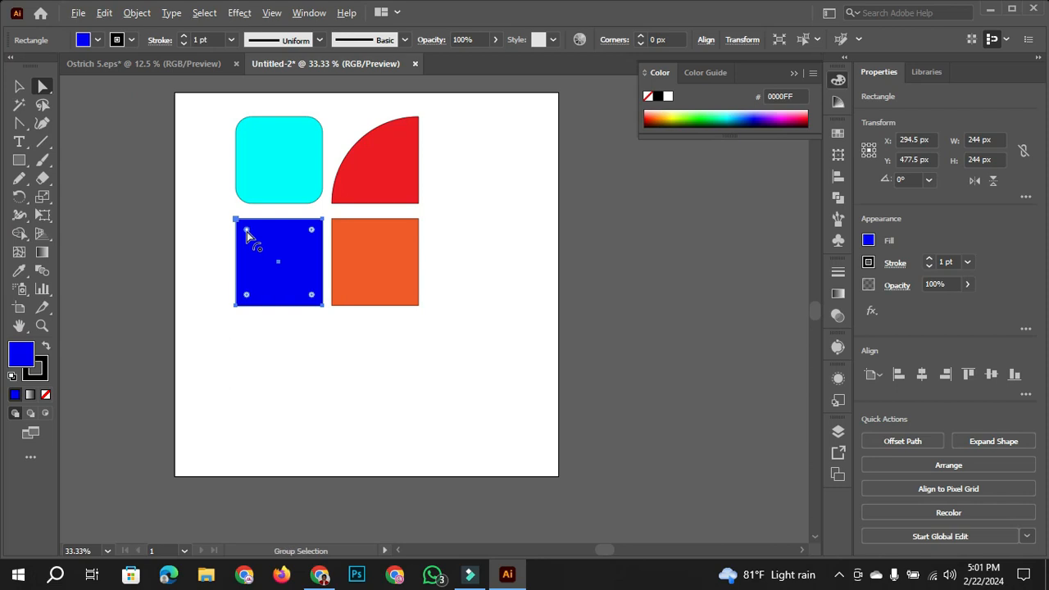
{"action": "left_click_drag", "start_coordinate": [247, 232], "coordinate": [333, 319]}
{"action": "left_click", "coordinate": [19, 86]}
{"action": "left_click", "coordinate": [483, 320]}
- Give all four corners of the orange square inverted rounds of about 96 px radius, and clear the selection
{"action": "left_click_drag", "start_coordinate": [401, 289], "coordinate": [327, 272]}
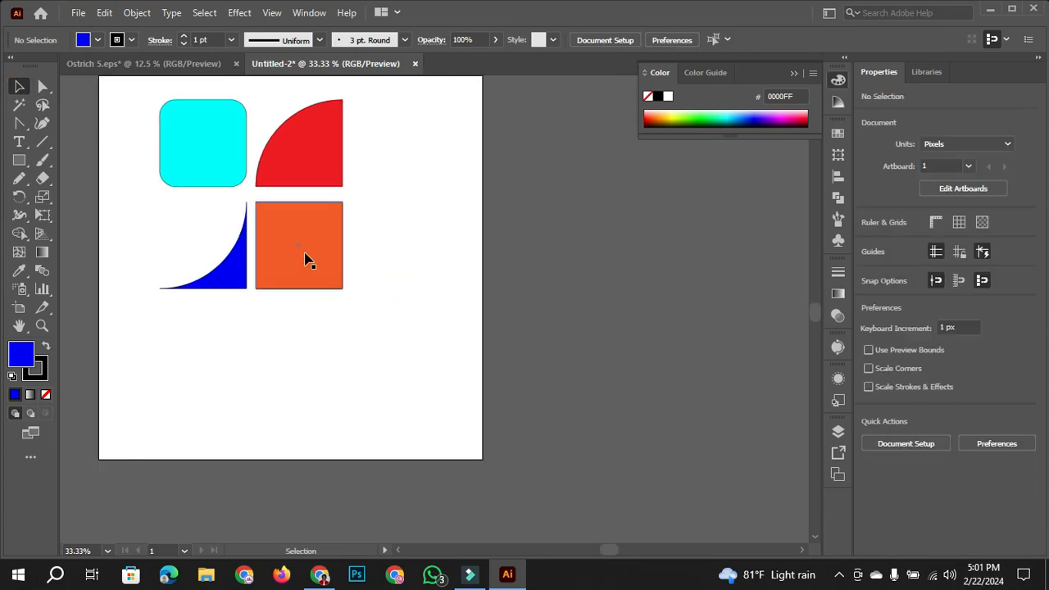
{"action": "left_click", "coordinate": [309, 262]}
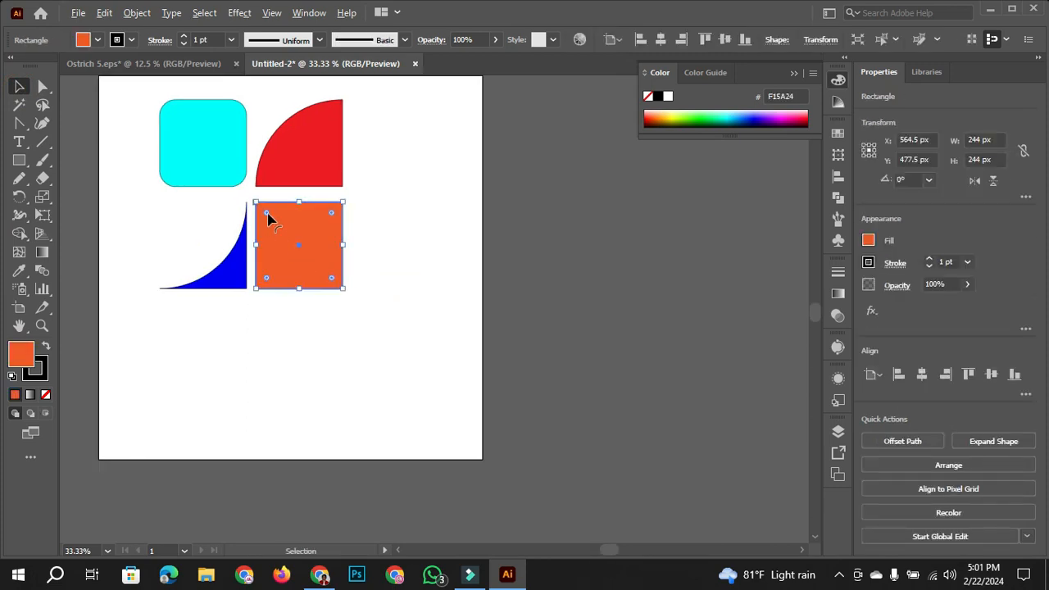
{"action": "left_click", "coordinate": [42, 86]}
{"action": "left_click_drag", "start_coordinate": [265, 214], "coordinate": [289, 236]}
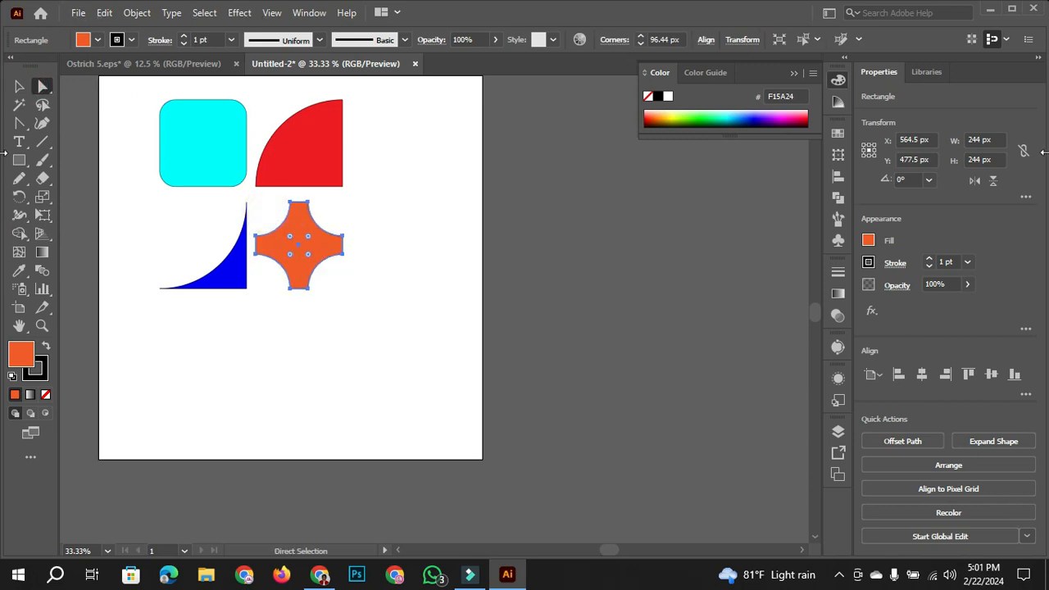
{"action": "left_click", "coordinate": [19, 86]}
{"action": "left_click", "coordinate": [375, 227]}
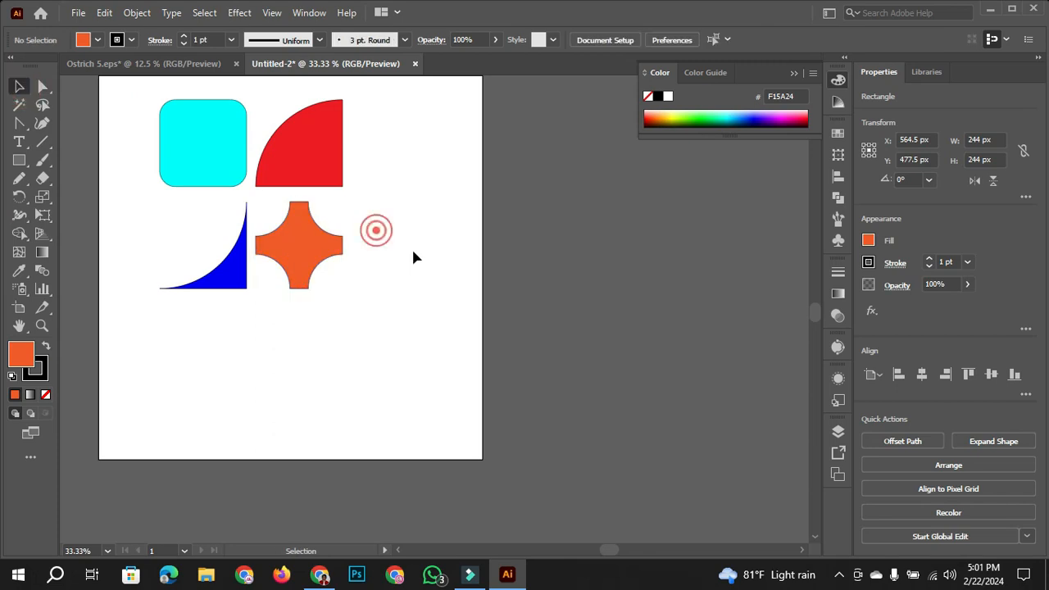
- Draw a new orange square of about 214 px below the grid and clear the selection
{"action": "left_click_drag", "start_coordinate": [411, 250], "coordinate": [525, 293]}
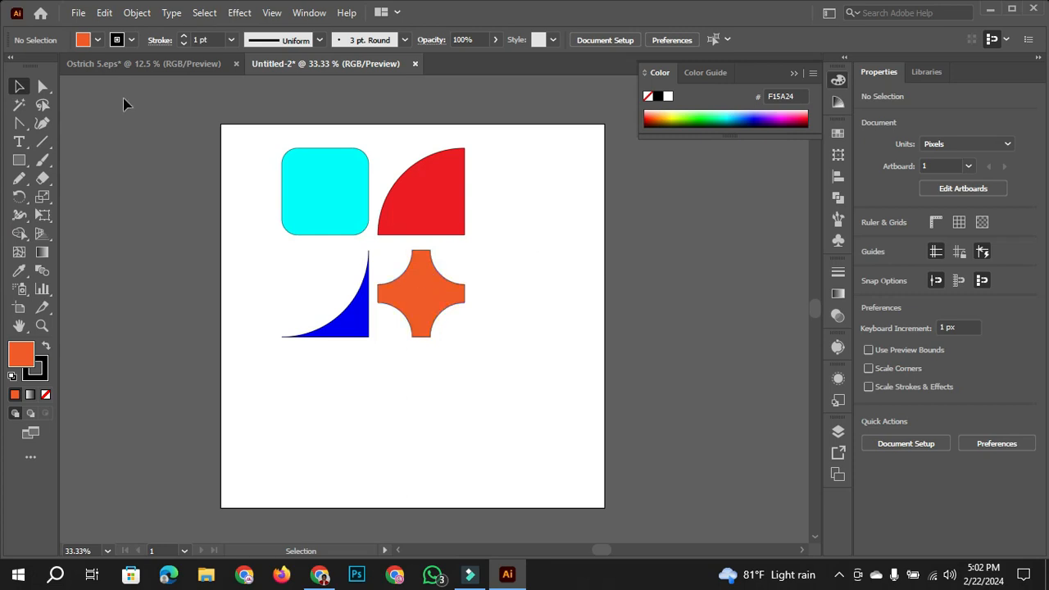
{"action": "left_click", "coordinate": [18, 160]}
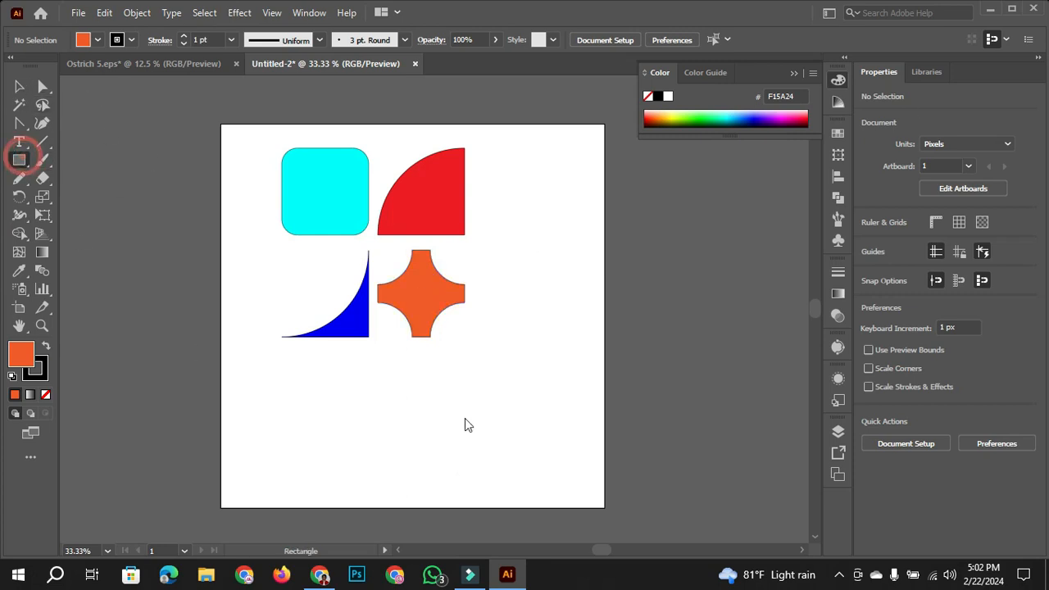
{"action": "left_click_drag", "start_coordinate": [393, 390], "coordinate": [471, 465]}
{"action": "left_click", "coordinate": [19, 86]}
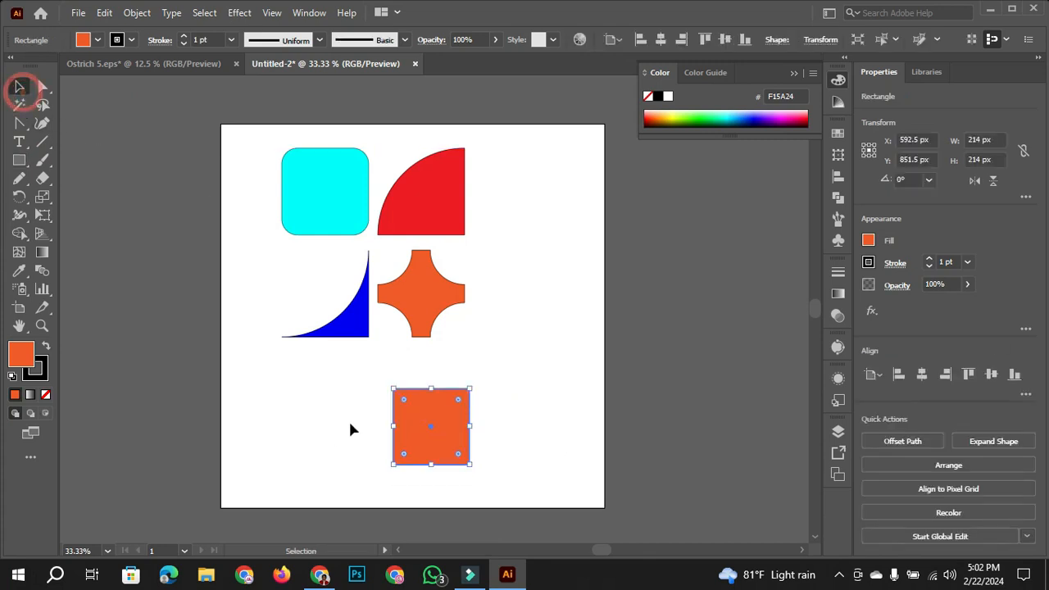
{"action": "scroll", "coordinate": [350, 430], "scroll_direction": "down", "scroll_amount": 4}
{"action": "left_click", "coordinate": [503, 234]}
{"action": "scroll", "coordinate": [481, 243], "scroll_direction": "up", "scroll_amount": 1}
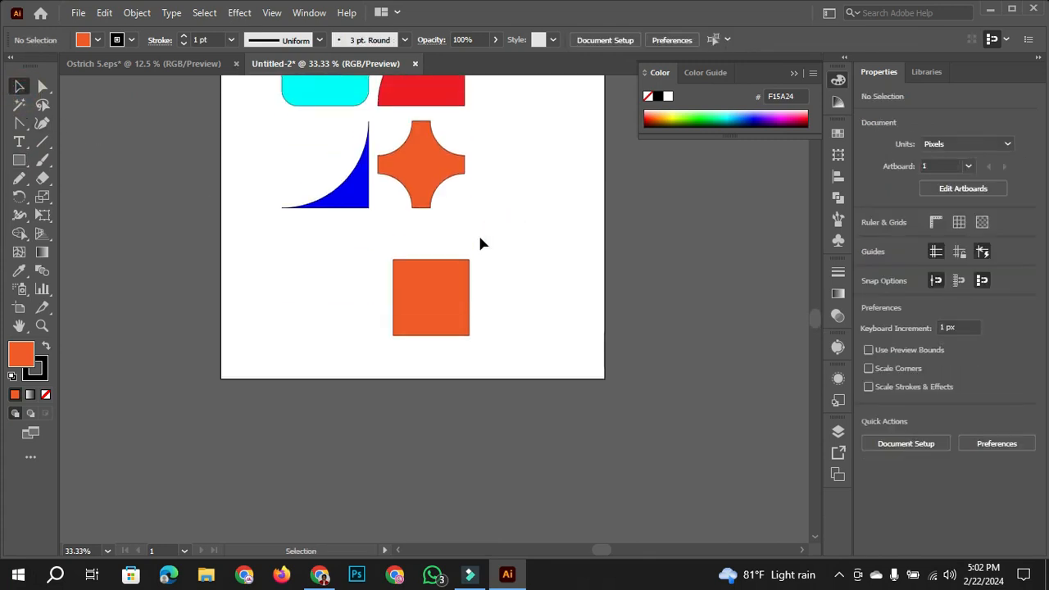
{"action": "scroll", "coordinate": [472, 297], "scroll_direction": "up", "scroll_amount": 1}
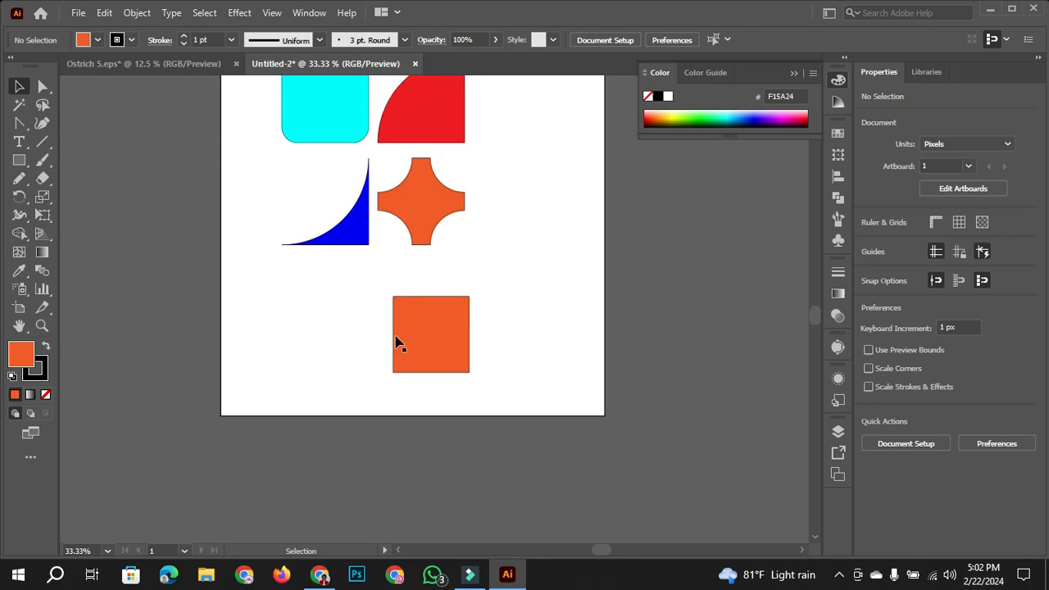
- Turn the new square into a right triangle by deleting its upper-right anchor point, and clear the selection
{"action": "left_click", "coordinate": [447, 345]}
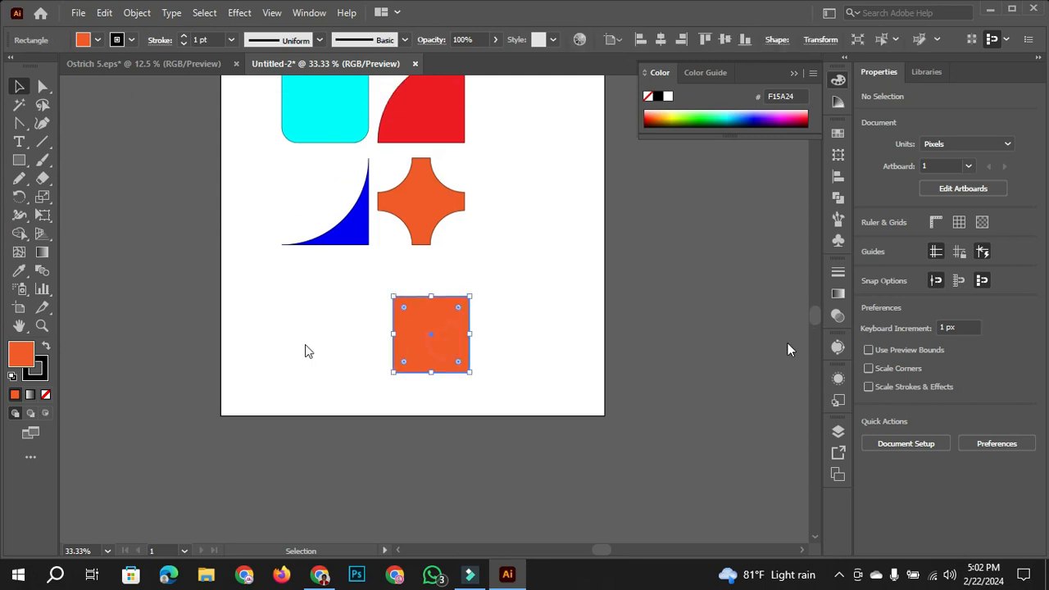
{"action": "left_click", "coordinate": [19, 124]}
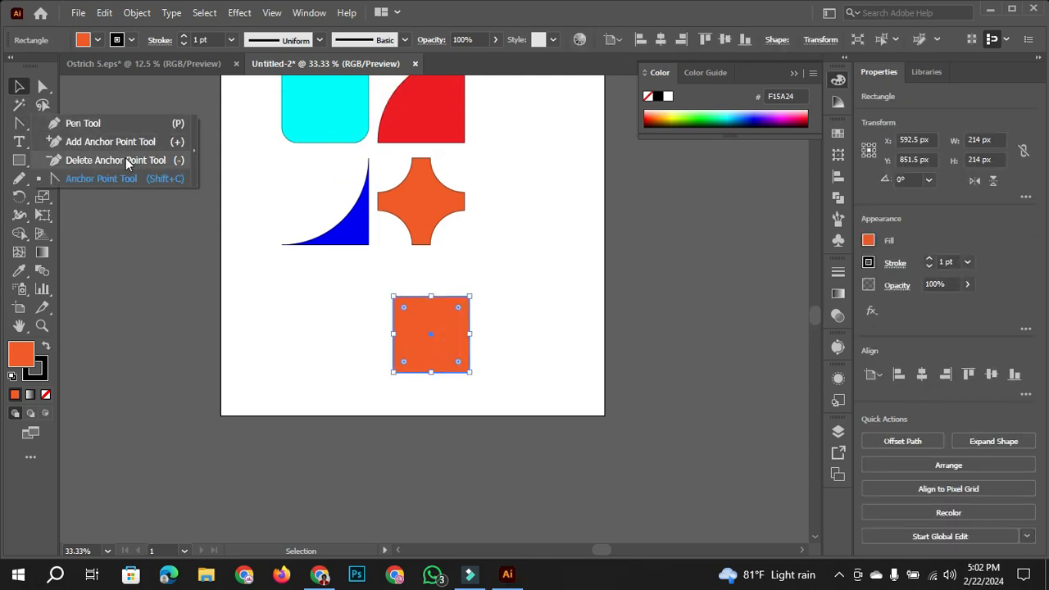
{"action": "left_click", "coordinate": [126, 160]}
{"action": "scroll", "coordinate": [473, 300], "scroll_direction": "up", "scroll_amount": 2}
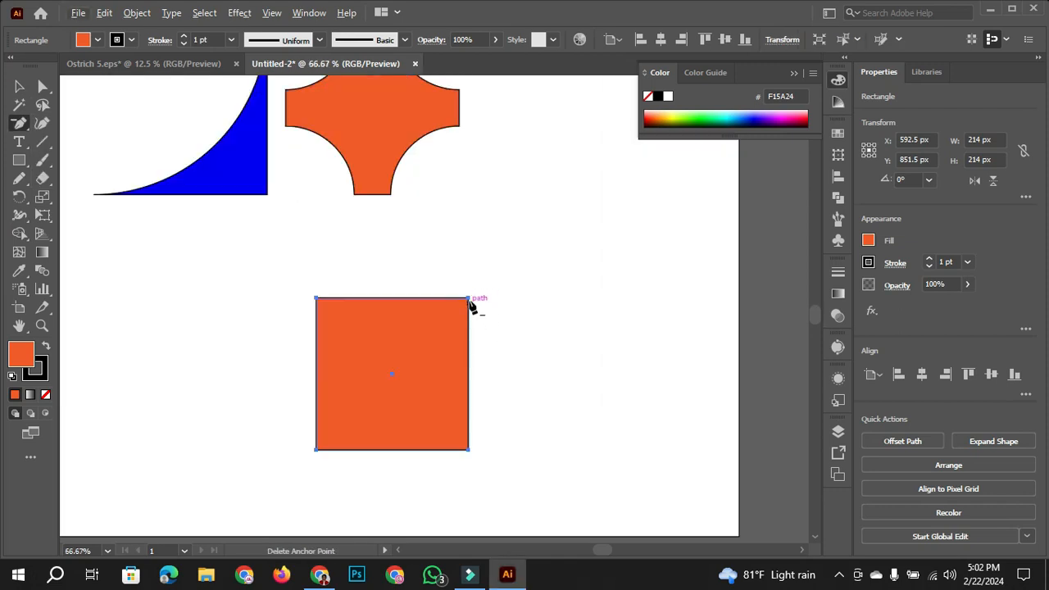
{"action": "left_click", "coordinate": [469, 300]}
{"action": "left_click", "coordinate": [19, 86]}
{"action": "left_click", "coordinate": [448, 277]}
{"action": "scroll", "coordinate": [447, 276], "scroll_direction": "down", "scroll_amount": 3}
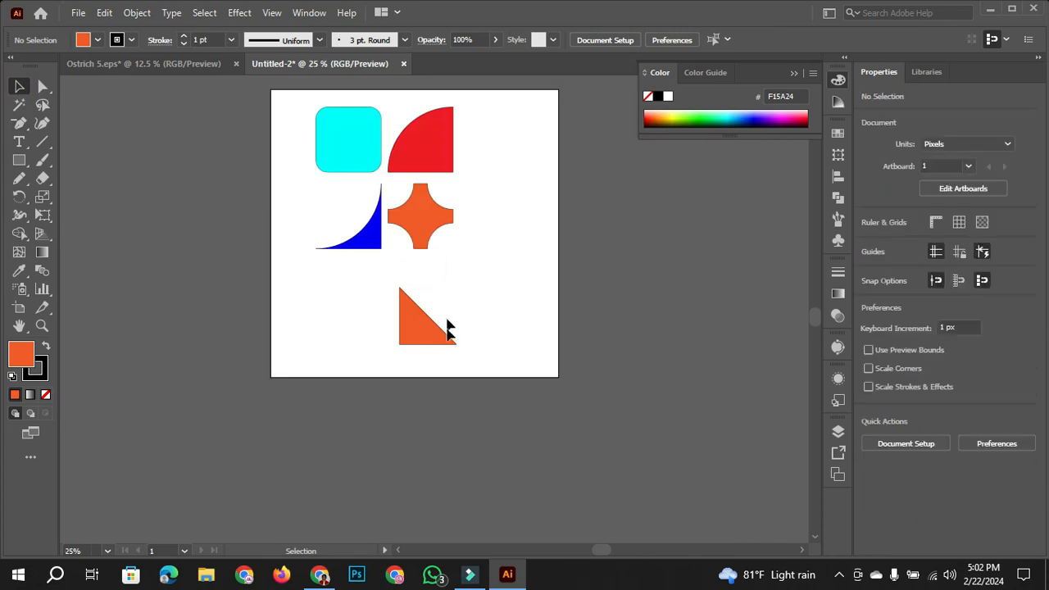
- Select all five shapes on the artboard and delete them
{"action": "left_click", "coordinate": [426, 313]}
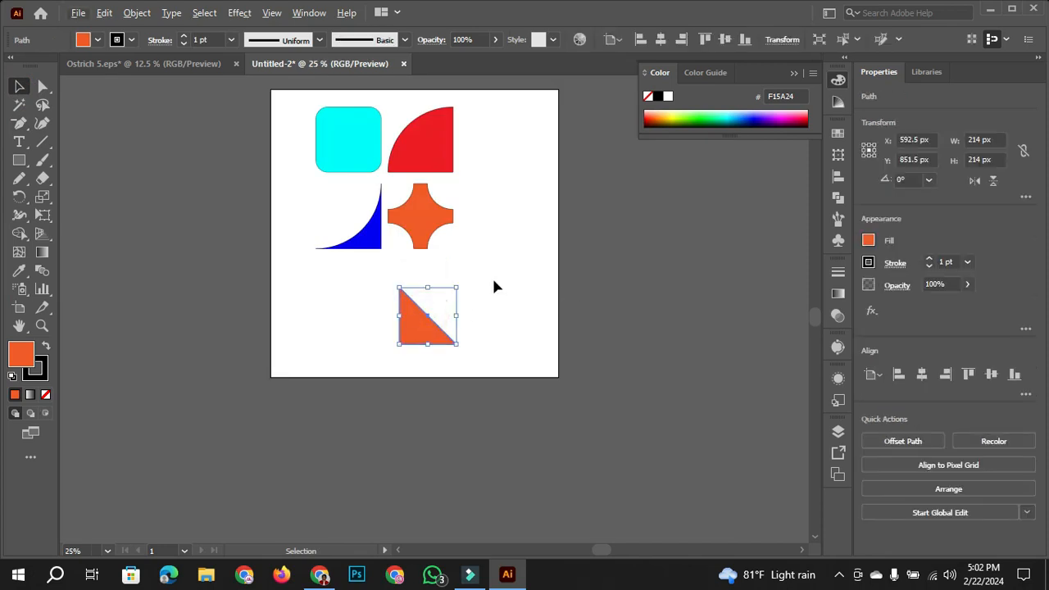
{"action": "scroll", "coordinate": [495, 287], "scroll_direction": "up", "scroll_amount": 1}
{"action": "left_click_drag", "start_coordinate": [274, 101], "coordinate": [514, 414]}
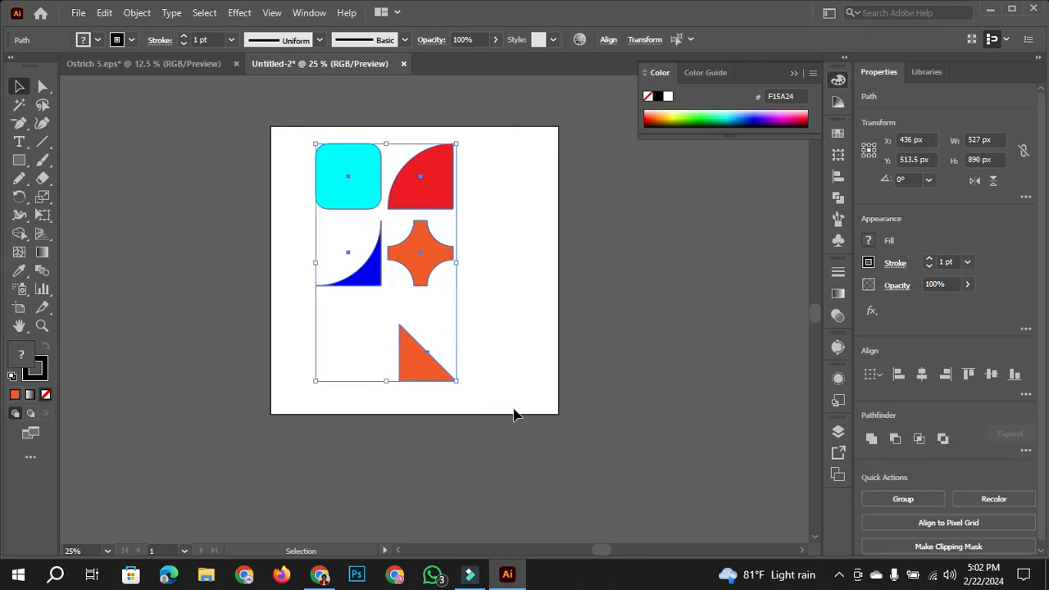
{"action": "left_click", "coordinate": [480, 259]}
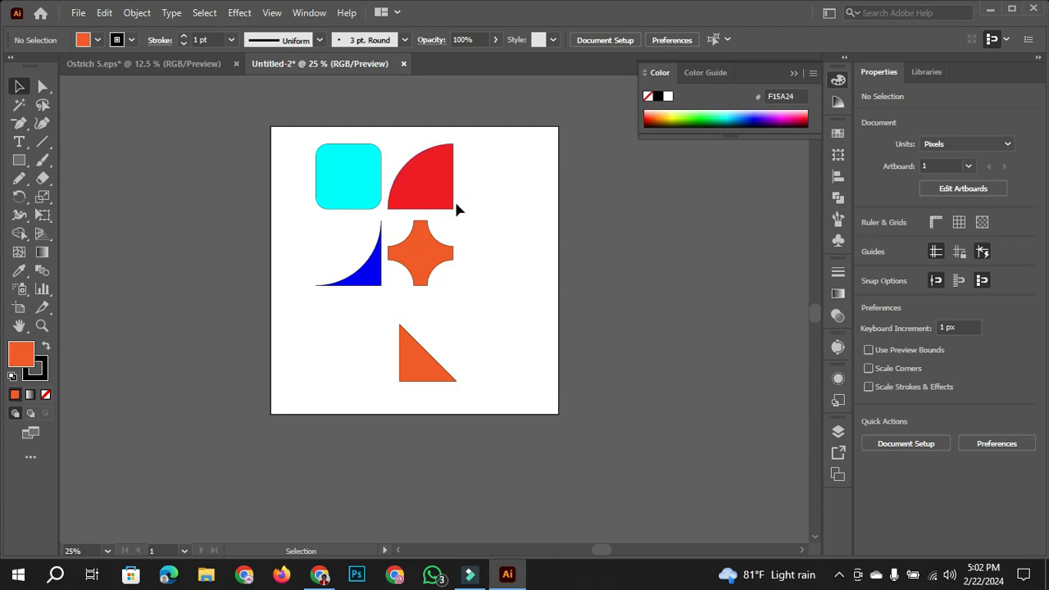
{"action": "left_click_drag", "start_coordinate": [300, 131], "coordinate": [544, 417]}
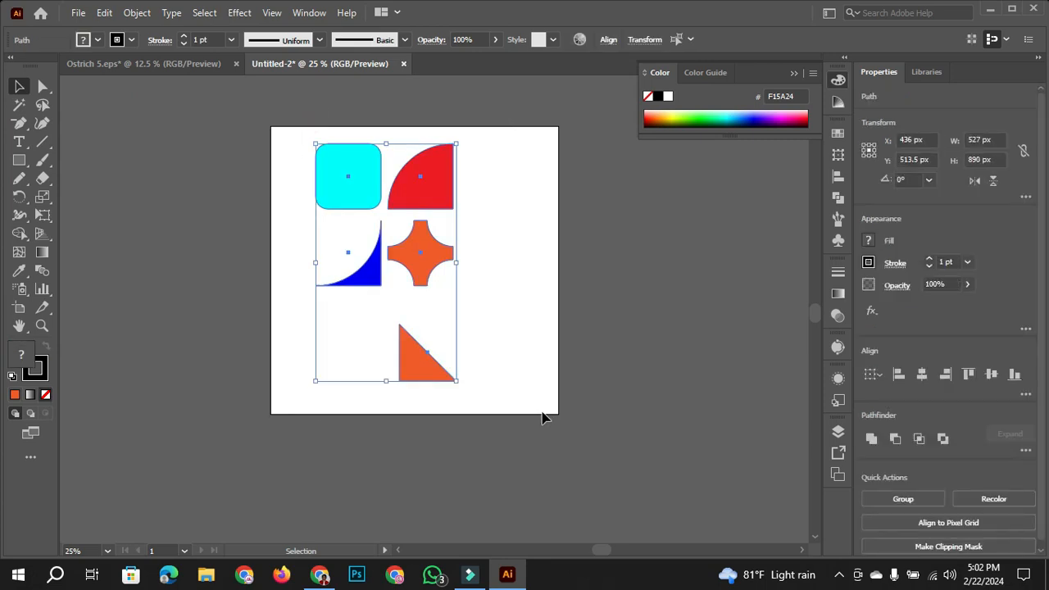
{"action": "key", "text": "Delete"}
- Draw an upright orange ellipse about 319 px wide and 470 px high near the artboard's centre, and clear the selection
{"action": "left_click_drag", "start_coordinate": [19, 161], "coordinate": [90, 199]}
{"action": "left_click_drag", "start_coordinate": [361, 193], "coordinate": [447, 318]}
{"action": "left_click", "coordinate": [19, 86]}
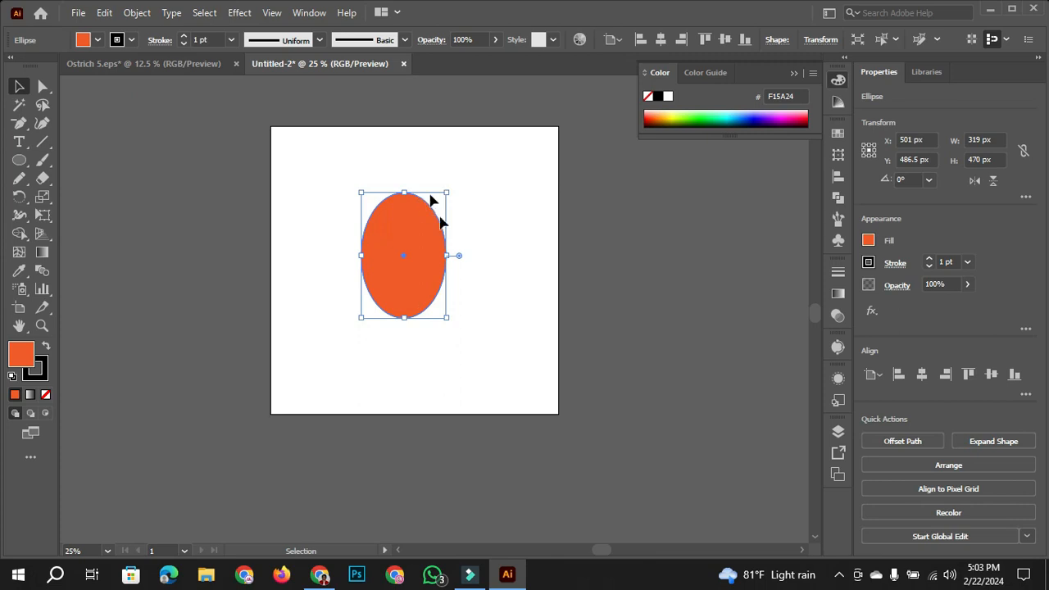
{"action": "left_click", "coordinate": [500, 201]}
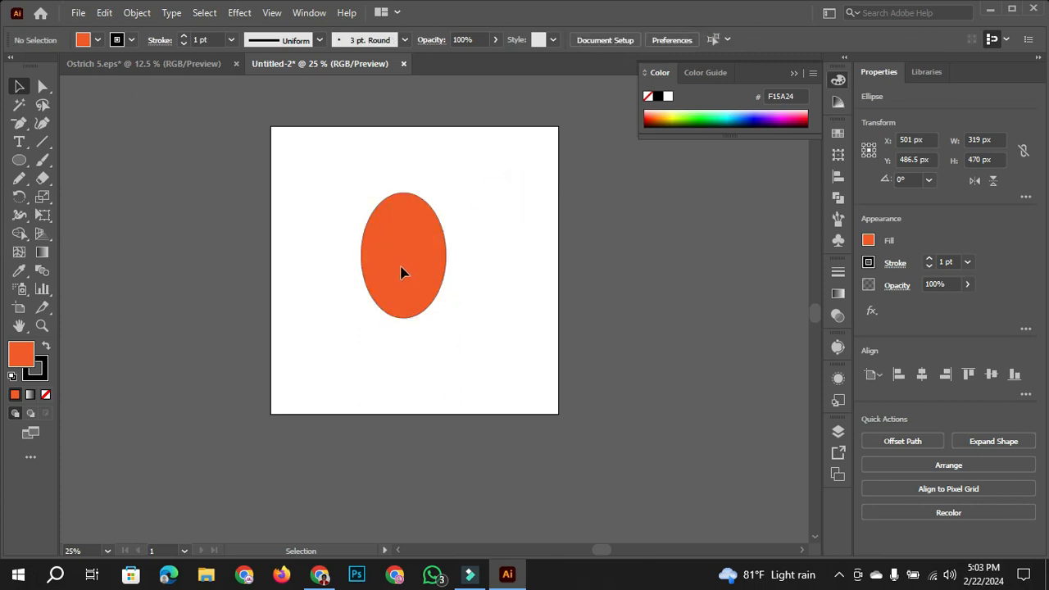
- Shape the ellipse into an egg by moving its two side anchor points slightly down, and clear the selection
{"action": "left_click", "coordinate": [412, 264]}
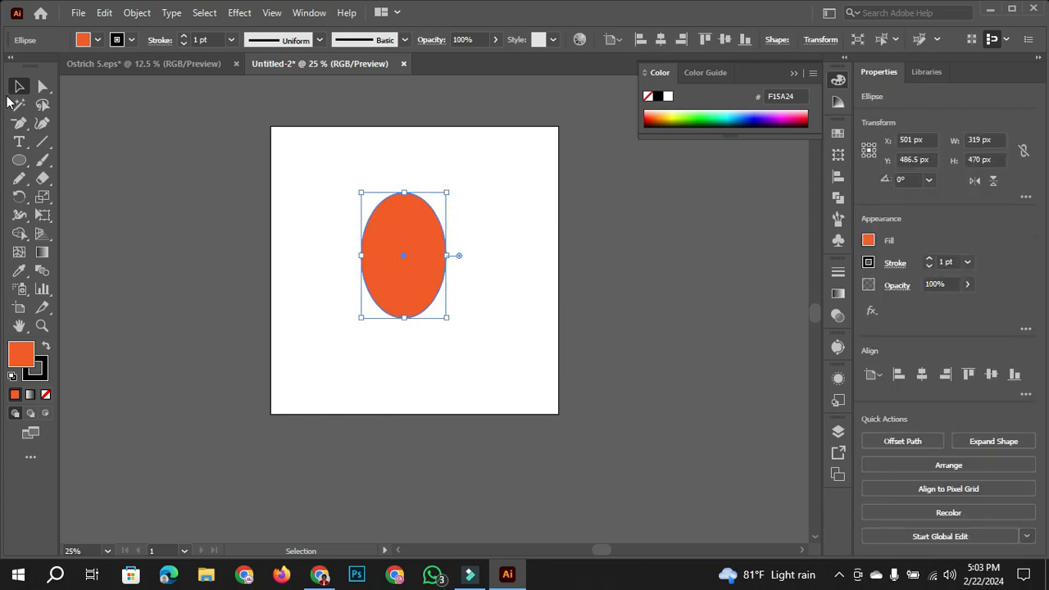
{"action": "left_click", "coordinate": [43, 86]}
{"action": "left_click_drag", "start_coordinate": [318, 237], "coordinate": [479, 269]}
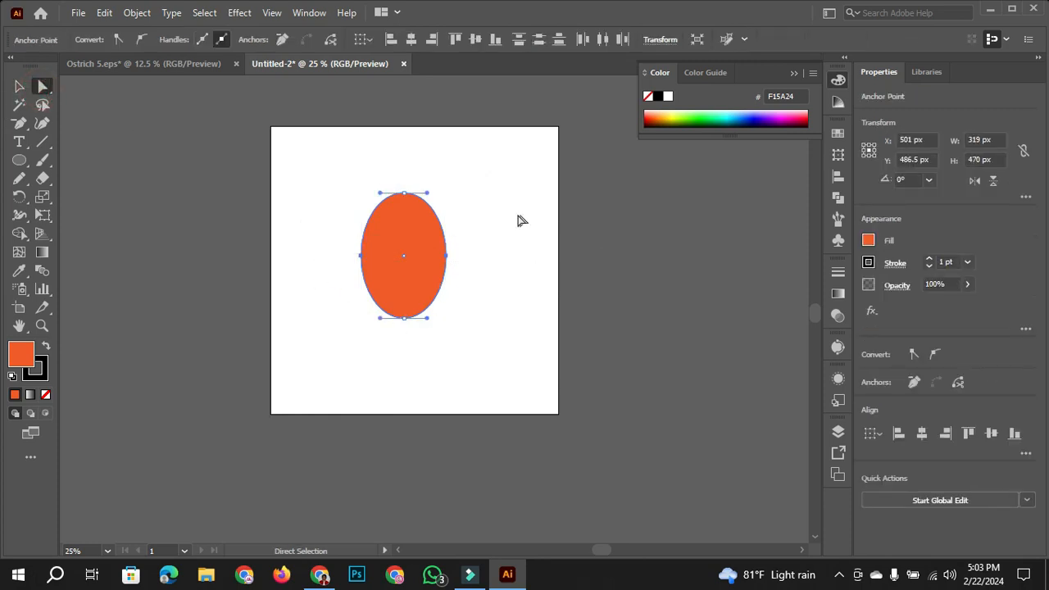
{"action": "left_click_drag", "start_coordinate": [447, 256], "coordinate": [448, 271]}
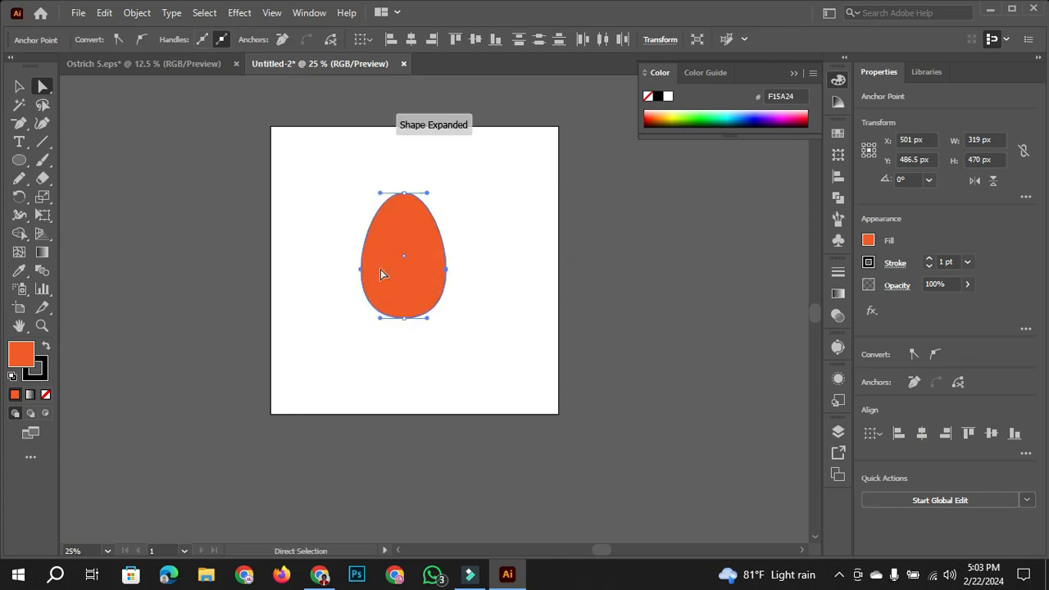
{"action": "left_click", "coordinate": [19, 83]}
{"action": "left_click", "coordinate": [236, 232]}
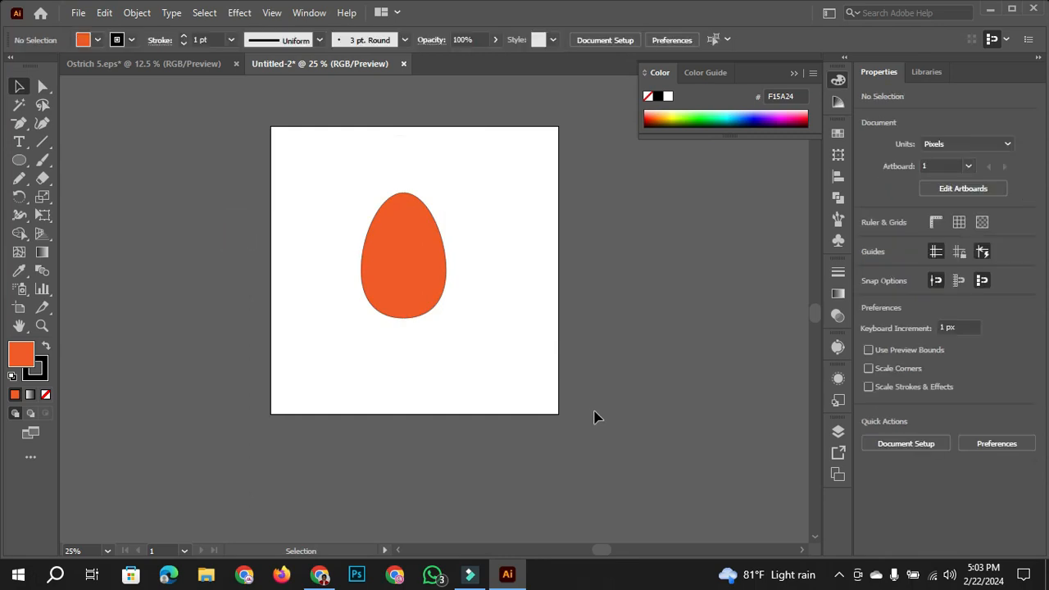
- Replace the egg with a new orange circle and enlarge it to about 576 px in diameter
{"action": "left_click_drag", "start_coordinate": [412, 246], "coordinate": [389, 203]}
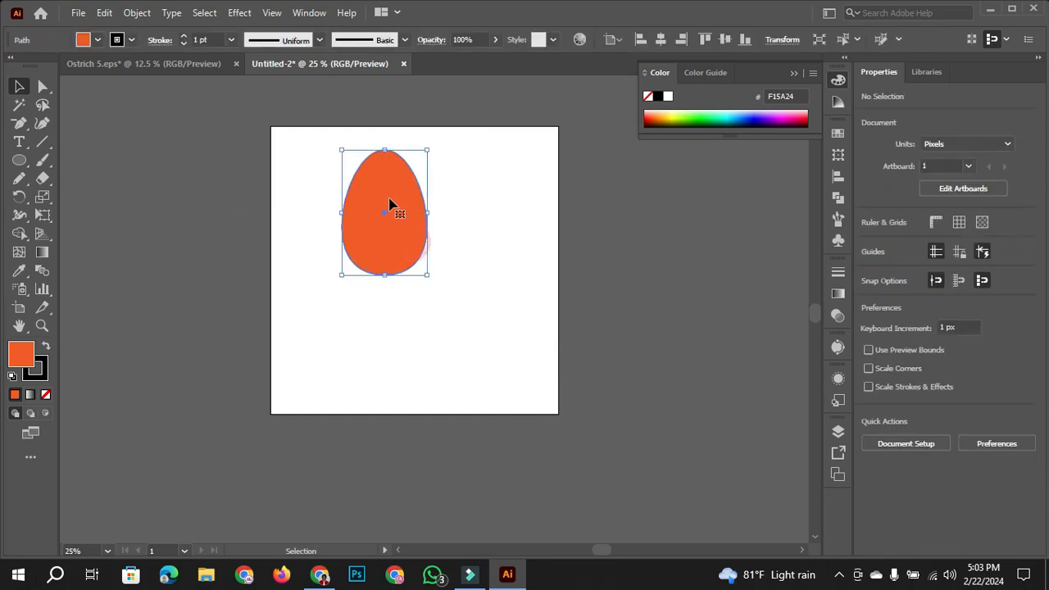
{"action": "right_click", "coordinate": [17, 160]}
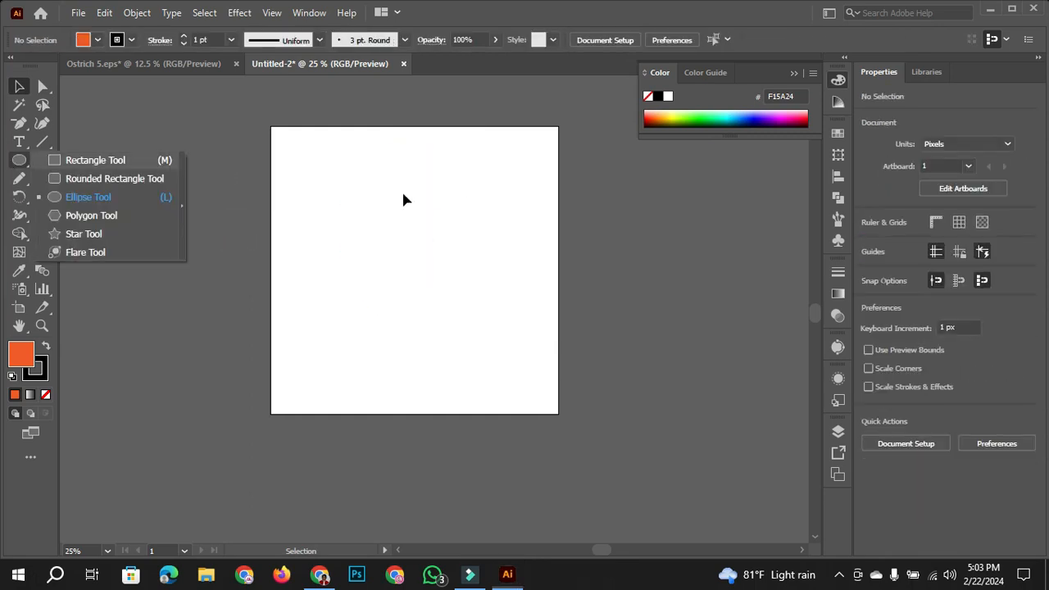
{"action": "left_click", "coordinate": [107, 195]}
{"action": "left_click_drag", "start_coordinate": [349, 194], "coordinate": [386, 214]}
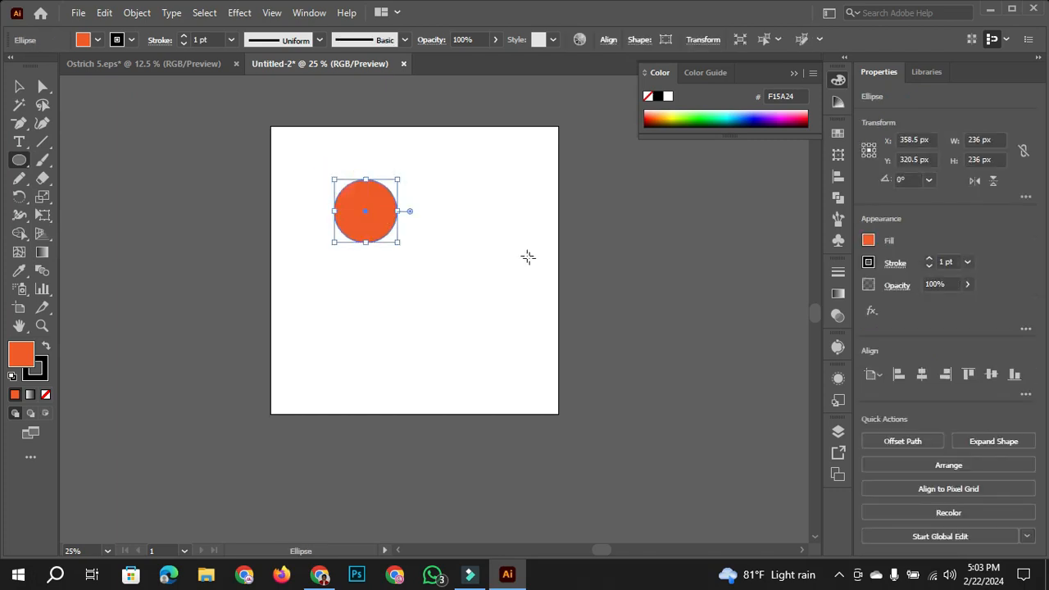
{"action": "left_click", "coordinate": [19, 86]}
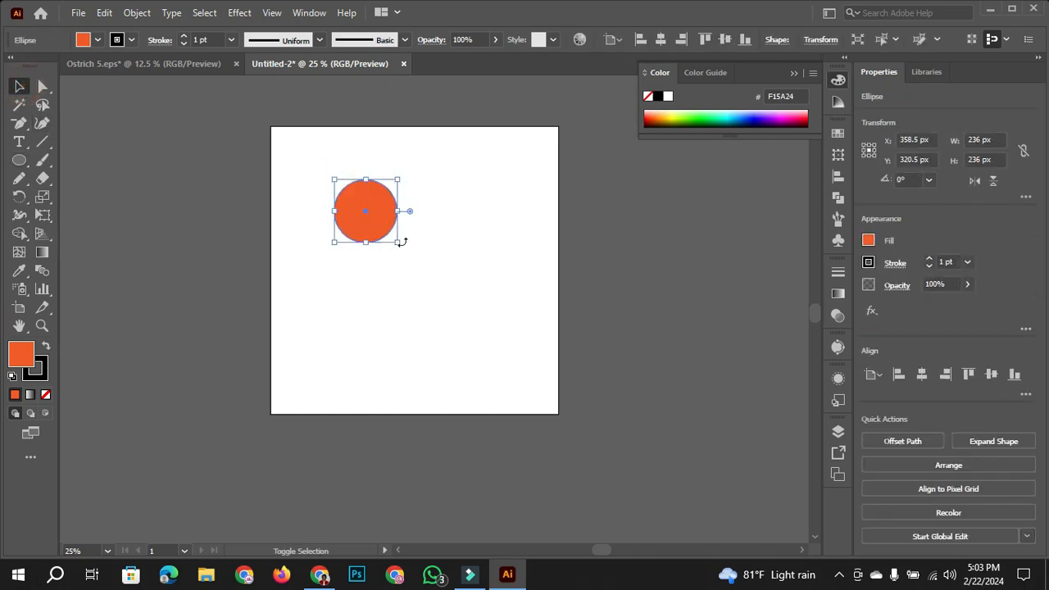
{"action": "left_click_drag", "start_coordinate": [398, 243], "coordinate": [524, 335]}
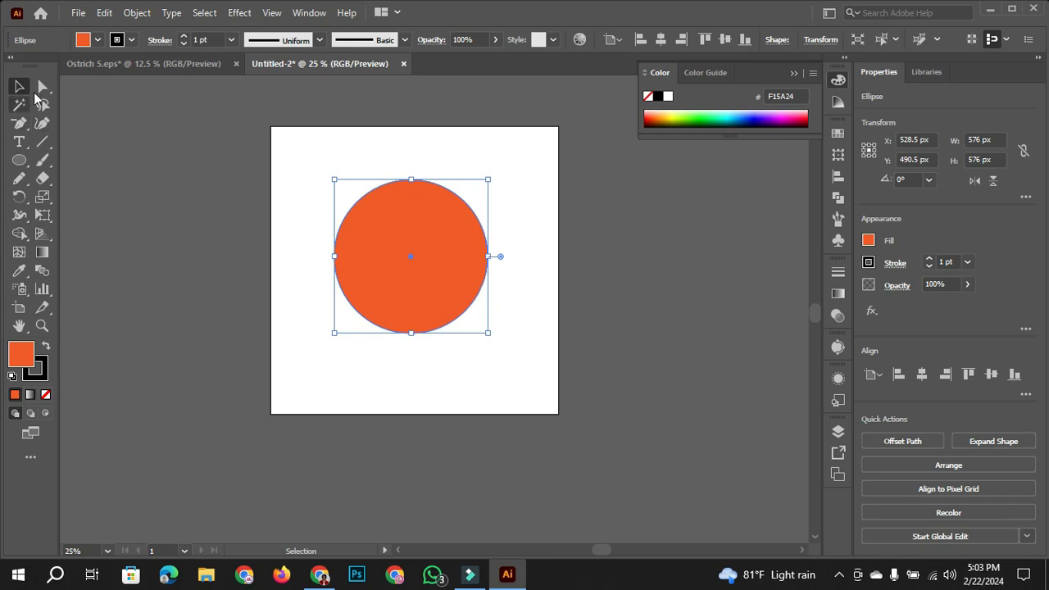
- Reshape the circle with Direct Selection by swinging its top anchor's right handle downward and its bottom anchor's left handle upward
{"action": "left_click", "coordinate": [43, 86]}
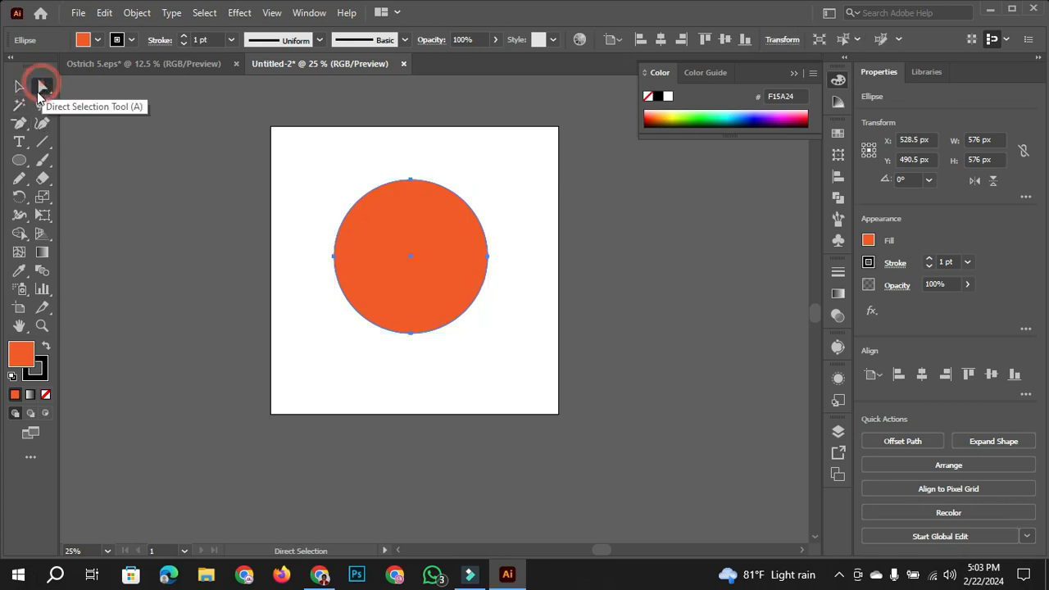
{"action": "left_click", "coordinate": [410, 180]}
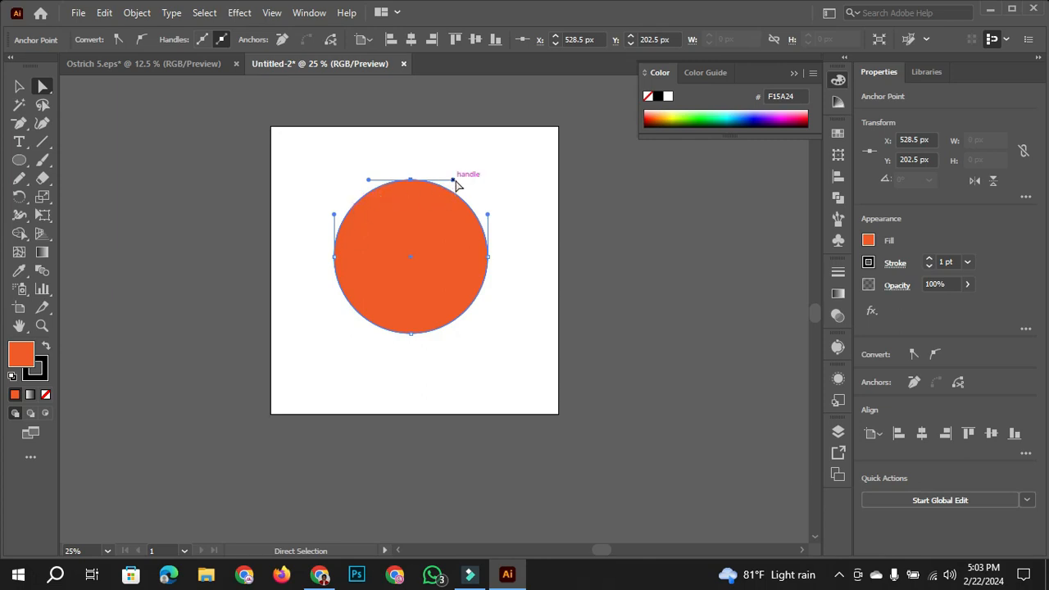
{"action": "left_click_drag", "start_coordinate": [453, 182], "coordinate": [412, 234]}
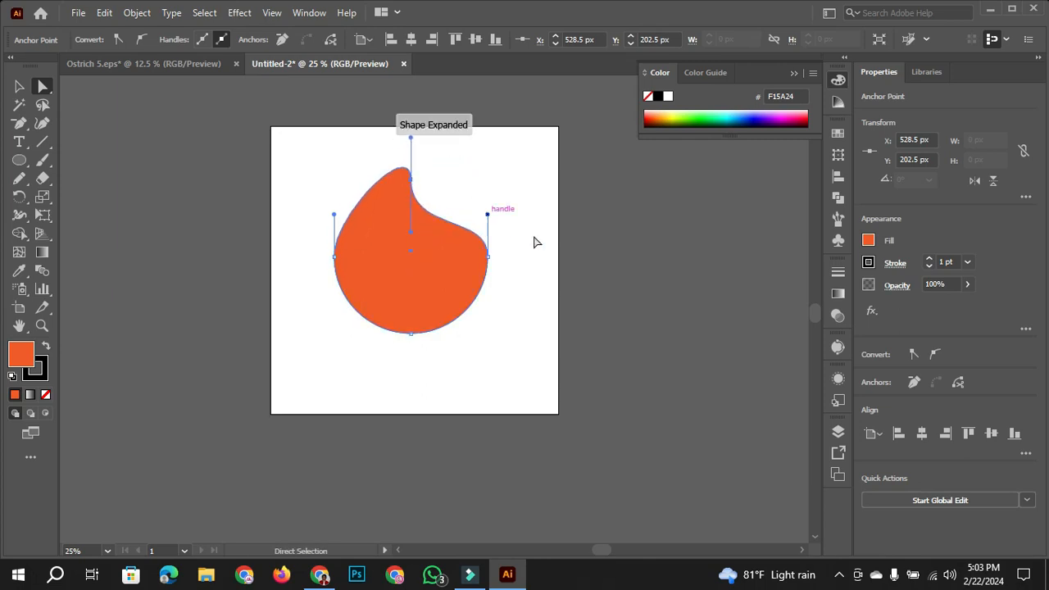
{"action": "left_click", "coordinate": [411, 333]}
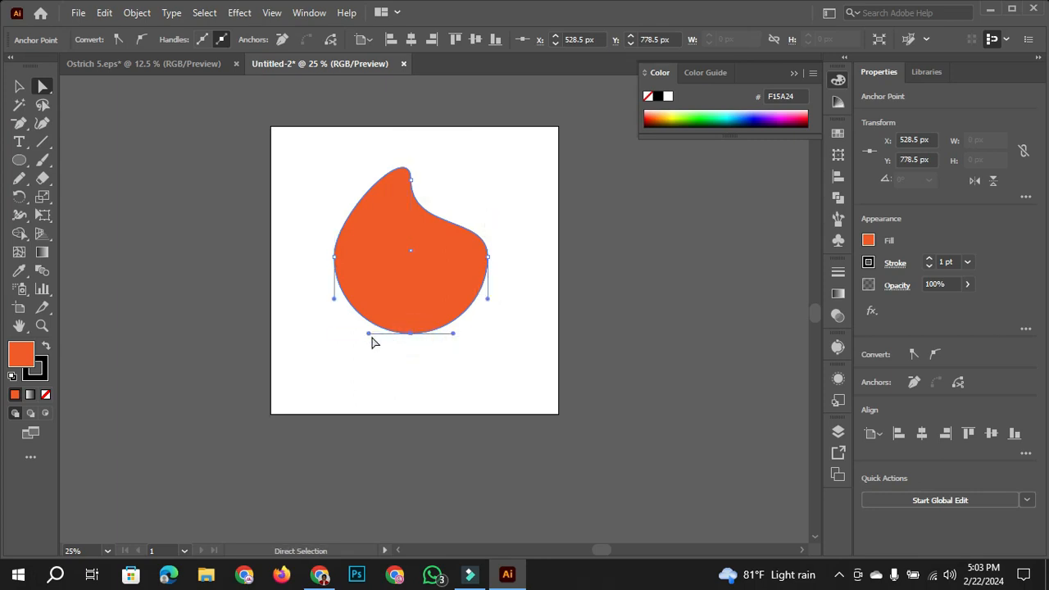
{"action": "left_click_drag", "start_coordinate": [369, 335], "coordinate": [400, 242]}
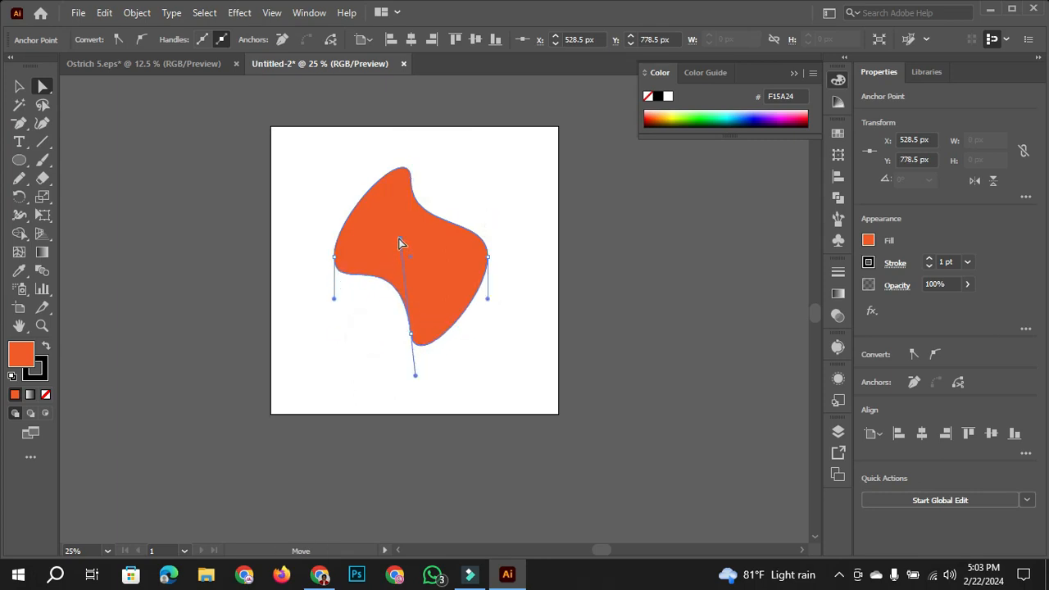
- Select the whole reshaped orange shape and delete it from the artboard
{"action": "scroll", "coordinate": [521, 275], "scroll_direction": "up", "scroll_amount": 1}
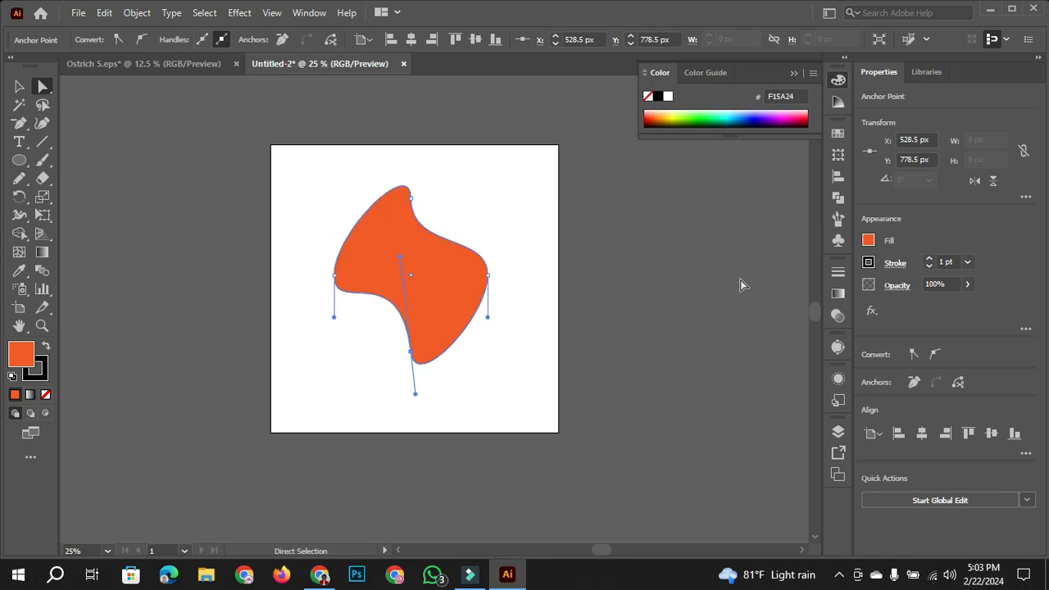
{"action": "left_click", "coordinate": [19, 86]}
{"action": "left_click_drag", "start_coordinate": [310, 148], "coordinate": [588, 405]}
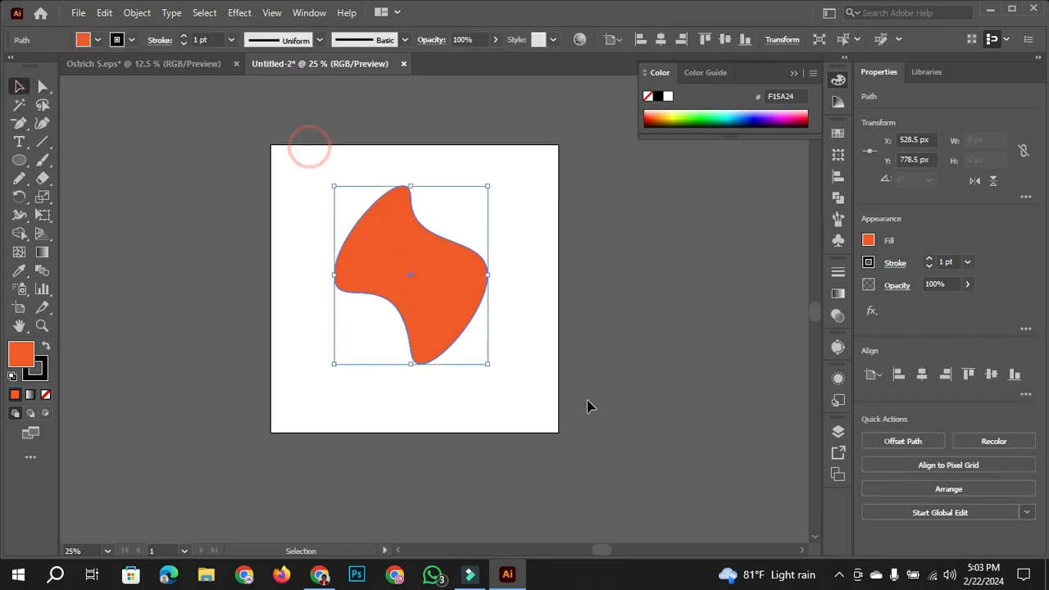
{"action": "key", "text": "Delete"}
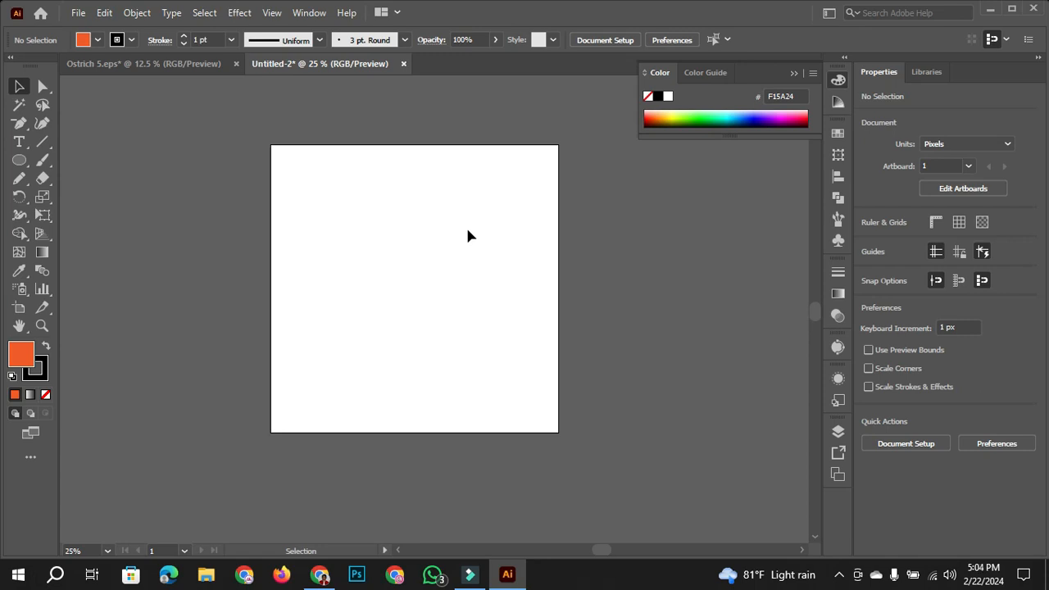
- Draw an orange circle about 400 px in diameter with an orange square about 355 px wide to its right
{"action": "left_click", "coordinate": [19, 160]}
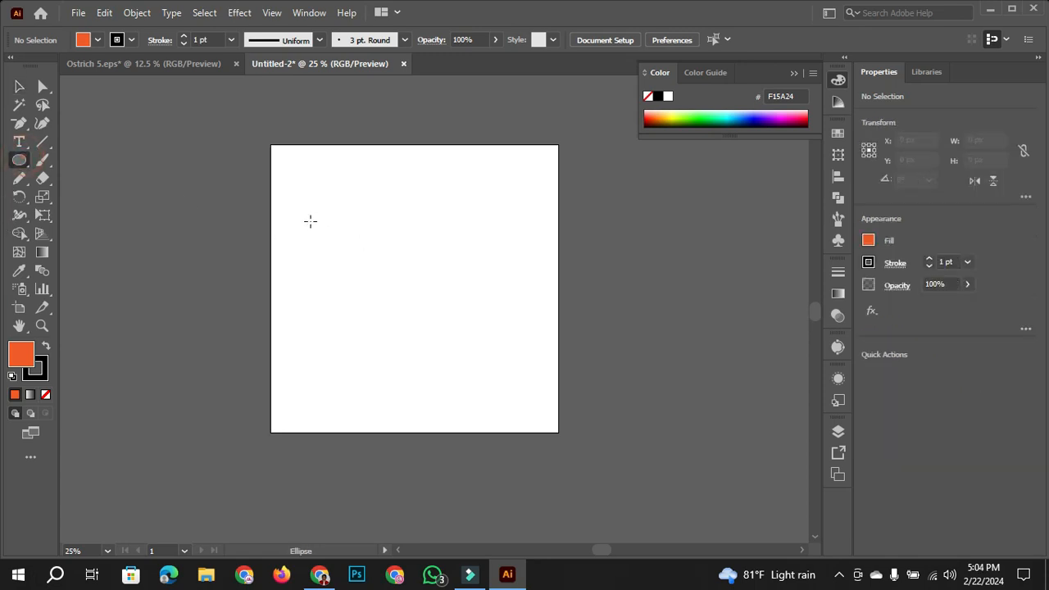
{"action": "left_click_drag", "start_coordinate": [316, 198], "coordinate": [423, 302]}
{"action": "left_click", "coordinate": [19, 86]}
{"action": "left_click_drag", "start_coordinate": [387, 251], "coordinate": [362, 251]}
{"action": "left_click_drag", "start_coordinate": [19, 160], "coordinate": [112, 161]}
{"action": "mouse_move", "coordinate": [426, 197]}
{"action": "left_mouse_down"}
{"action": "mouse_move", "coordinate": [519, 266]}
{"action": "mouse_move", "coordinate": [478, 273]}
{"action": "left_mouse_up"}
{"action": "left_click", "coordinate": [18, 86]}
{"action": "left_click", "coordinate": [326, 364]}
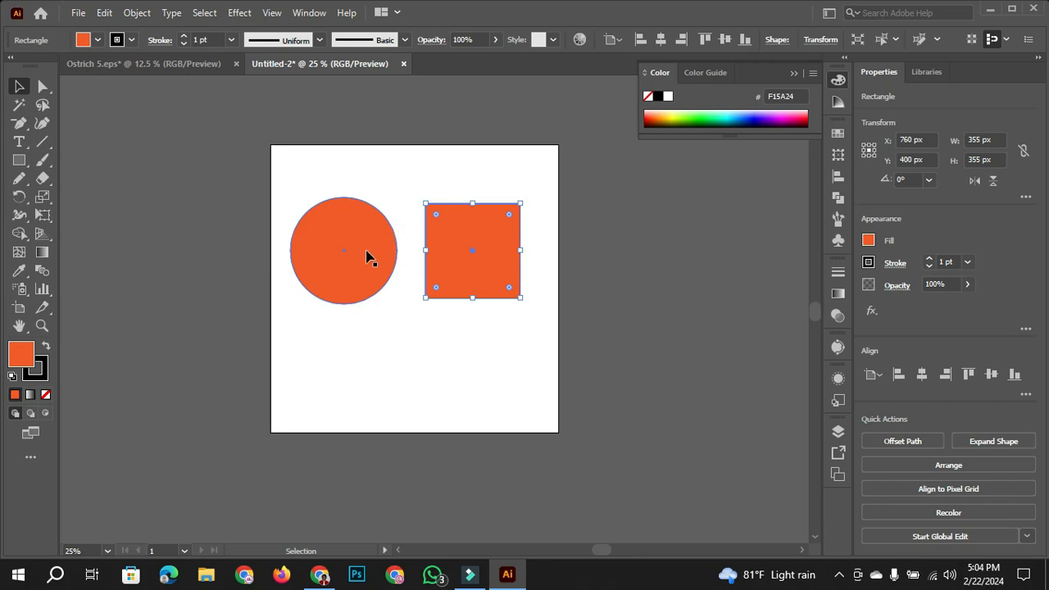
- Round all the square's corners to the maximum radius, about 177.5 px, turning it into a circle
{"action": "scroll", "coordinate": [367, 257], "scroll_direction": "down", "scroll_amount": 2}
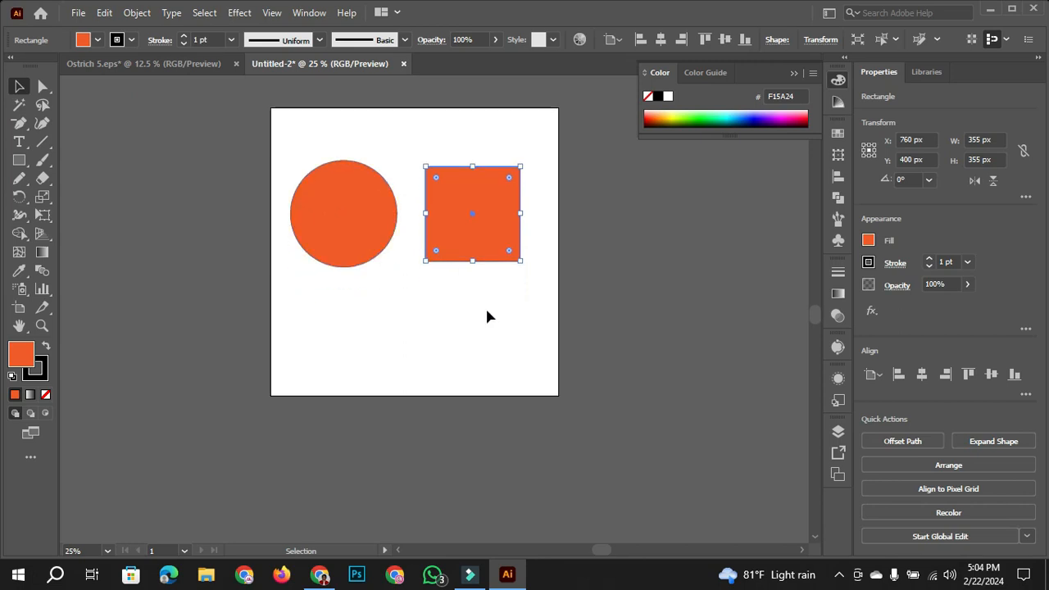
{"action": "scroll", "coordinate": [487, 317], "scroll_direction": "up", "scroll_amount": 1}
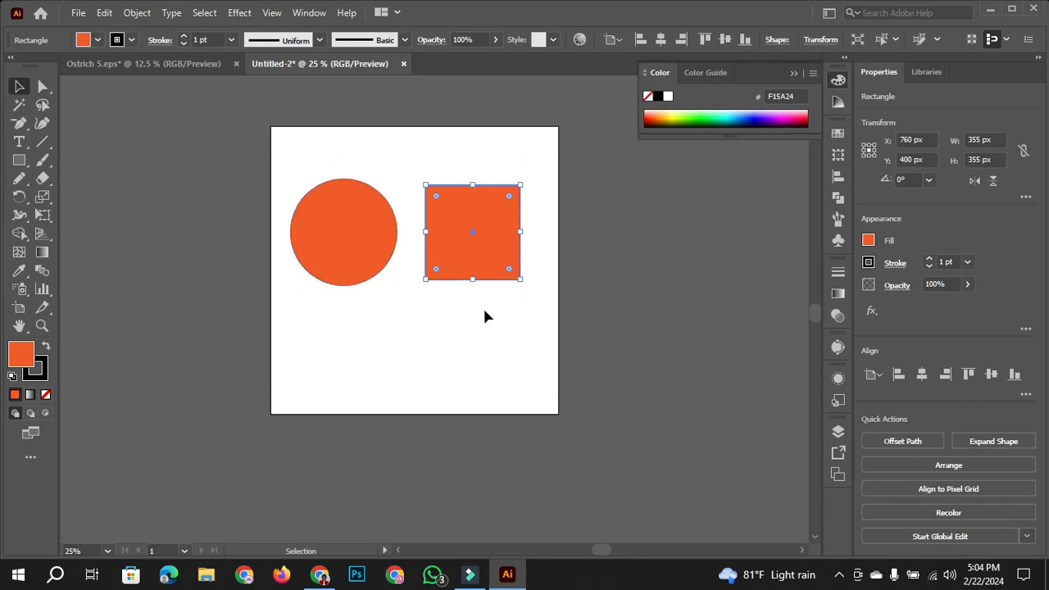
{"action": "left_click", "coordinate": [43, 86]}
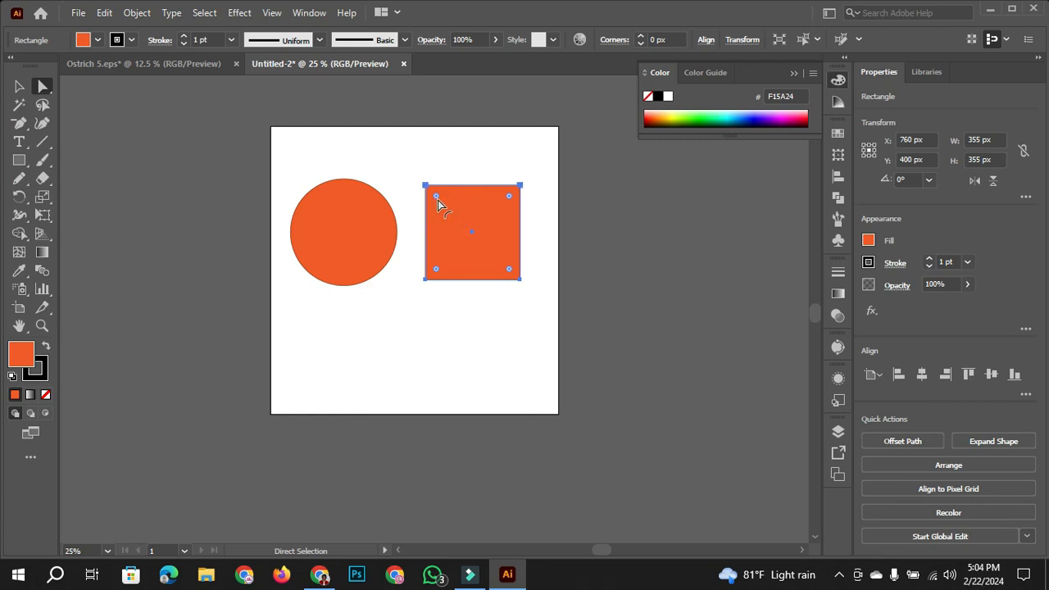
{"action": "left_click_drag", "start_coordinate": [437, 199], "coordinate": [501, 287]}
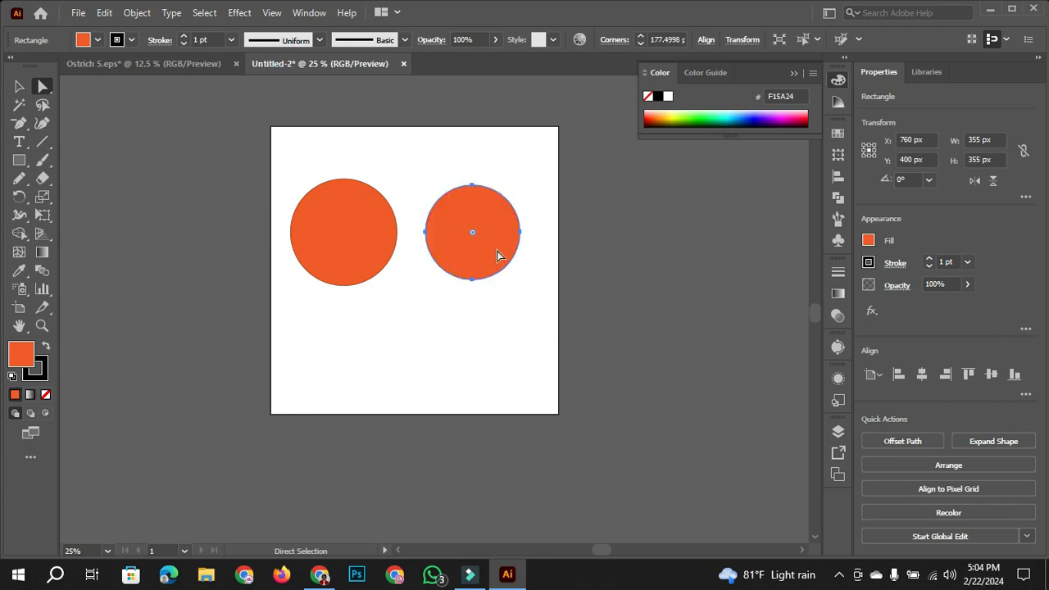
- Convert the left circle's four anchor points to corners with the Anchor Point tool to form a diamond
{"action": "left_click", "coordinate": [374, 250]}
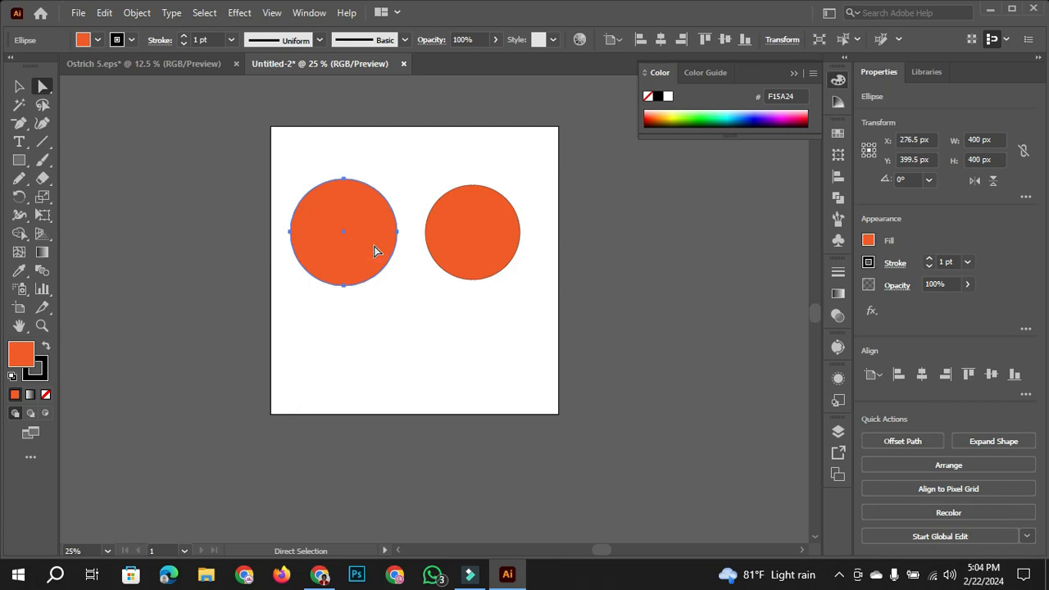
{"action": "left_click", "coordinate": [343, 180]}
{"action": "left_click_drag", "start_coordinate": [20, 123], "coordinate": [98, 163]}
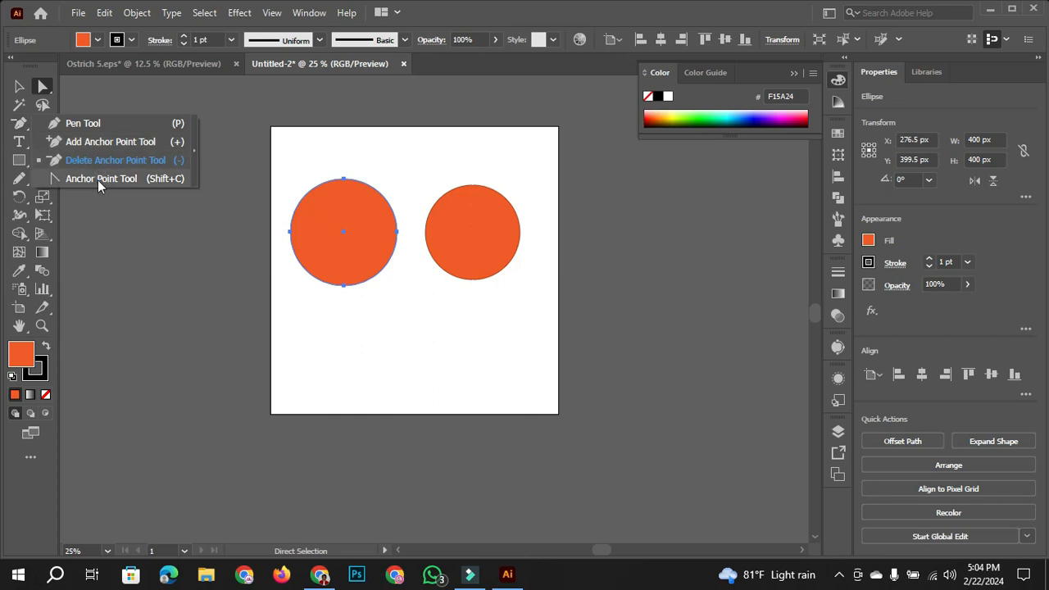
{"action": "left_click", "coordinate": [98, 179]}
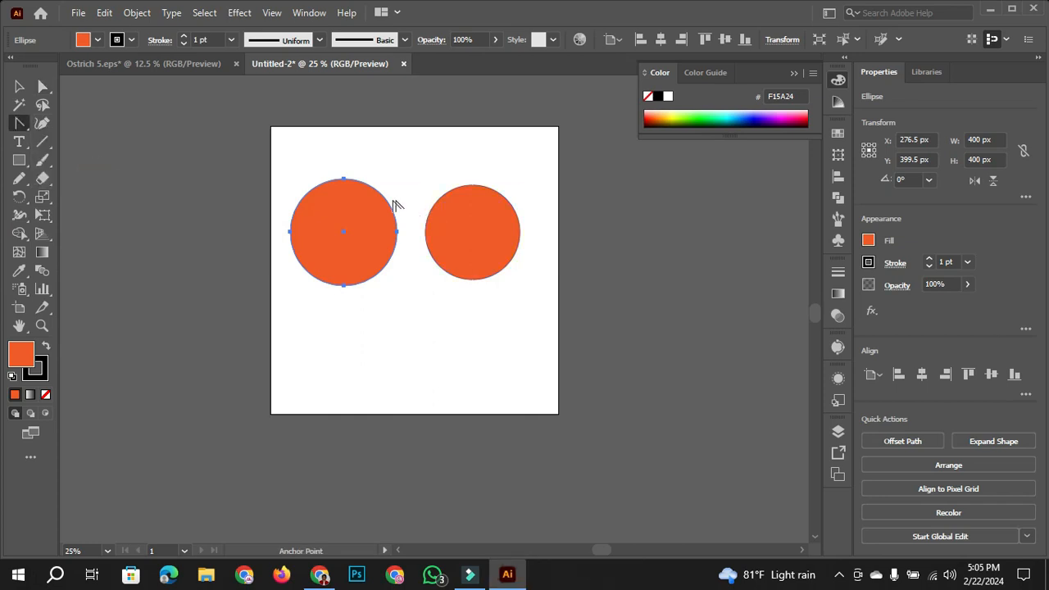
{"action": "left_click", "coordinate": [344, 181]}
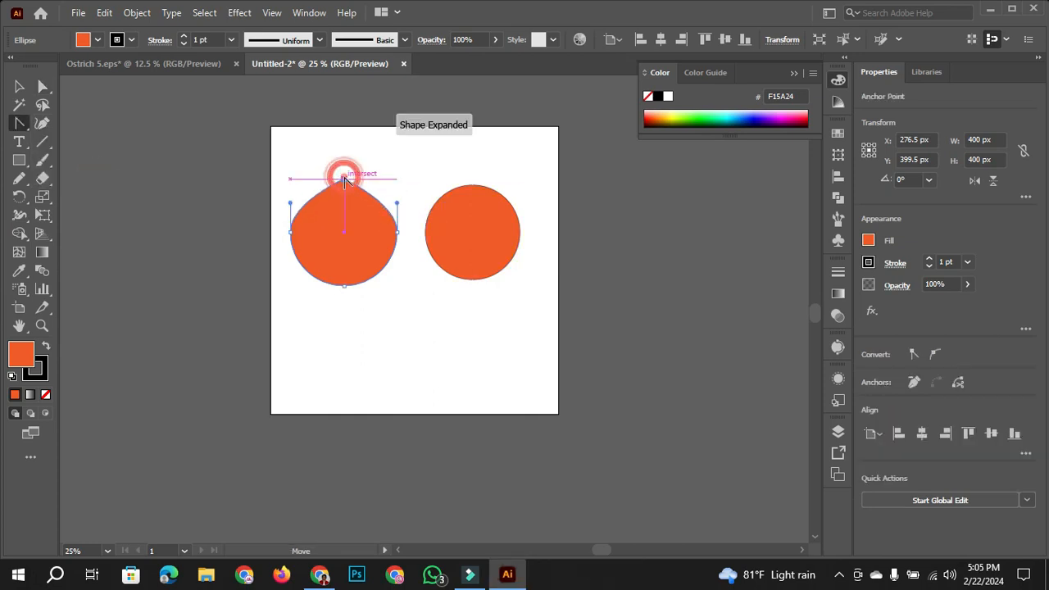
{"action": "left_click", "coordinate": [397, 233]}
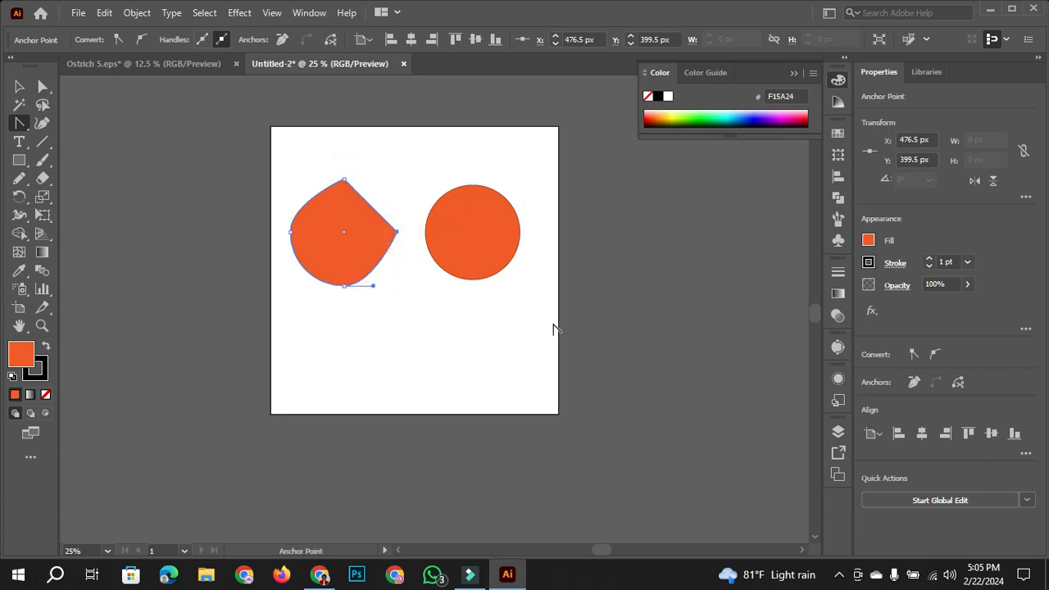
{"action": "left_click", "coordinate": [345, 286]}
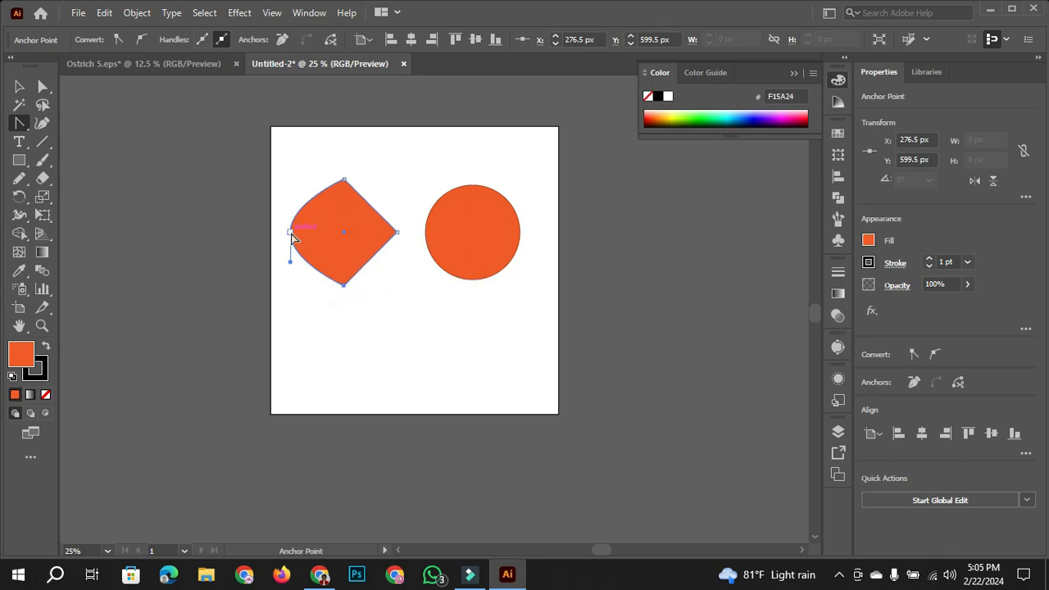
{"action": "left_click", "coordinate": [291, 233]}
- Rotate the diamond clockwise by about 45° so it sits as a square, and clear the selection
{"action": "left_click", "coordinate": [19, 86]}
{"action": "left_click_drag", "start_coordinate": [404, 174], "coordinate": [426, 233]}
{"action": "left_click", "coordinate": [420, 312]}
- Replace both shapes with an upright orange ellipse about 256 px wide and 473 px high
{"action": "left_click_drag", "start_coordinate": [221, 125], "coordinate": [603, 330]}
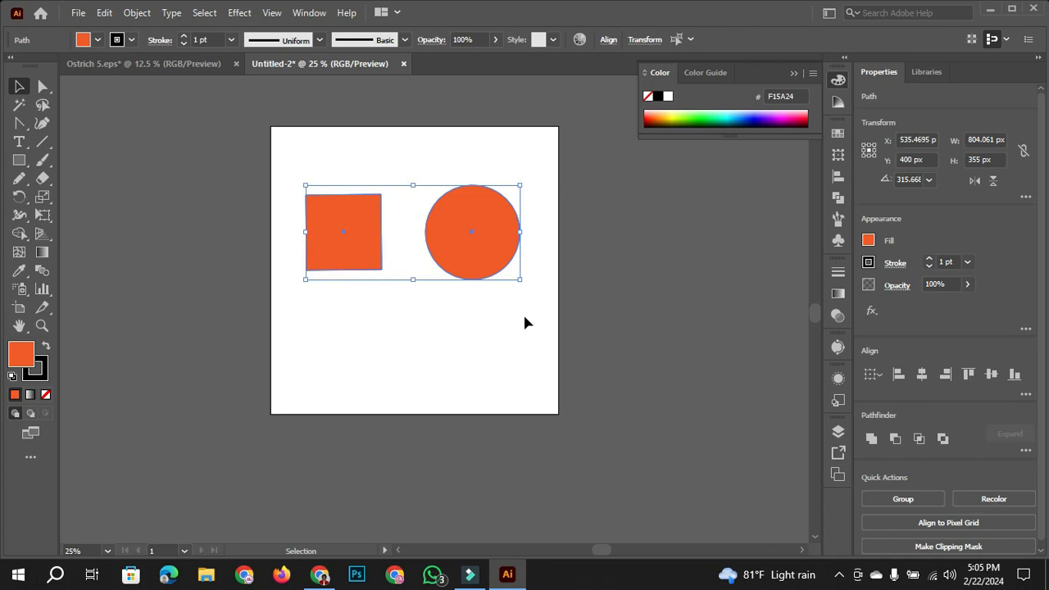
{"action": "key", "text": "Delete"}
{"action": "scroll", "coordinate": [480, 339], "scroll_direction": "down", "scroll_amount": 1}
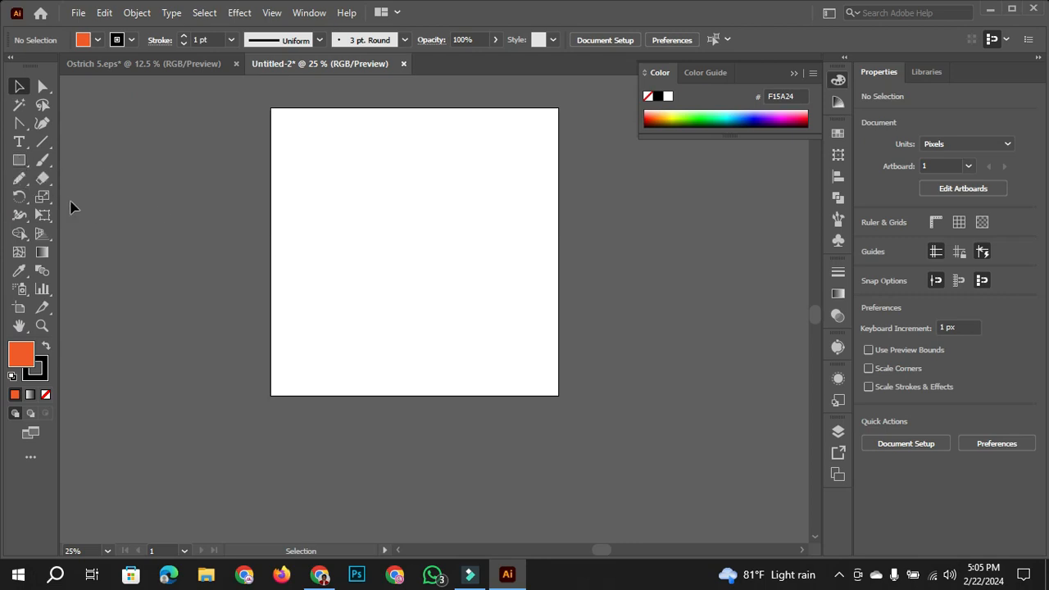
{"action": "left_click", "coordinate": [19, 159]}
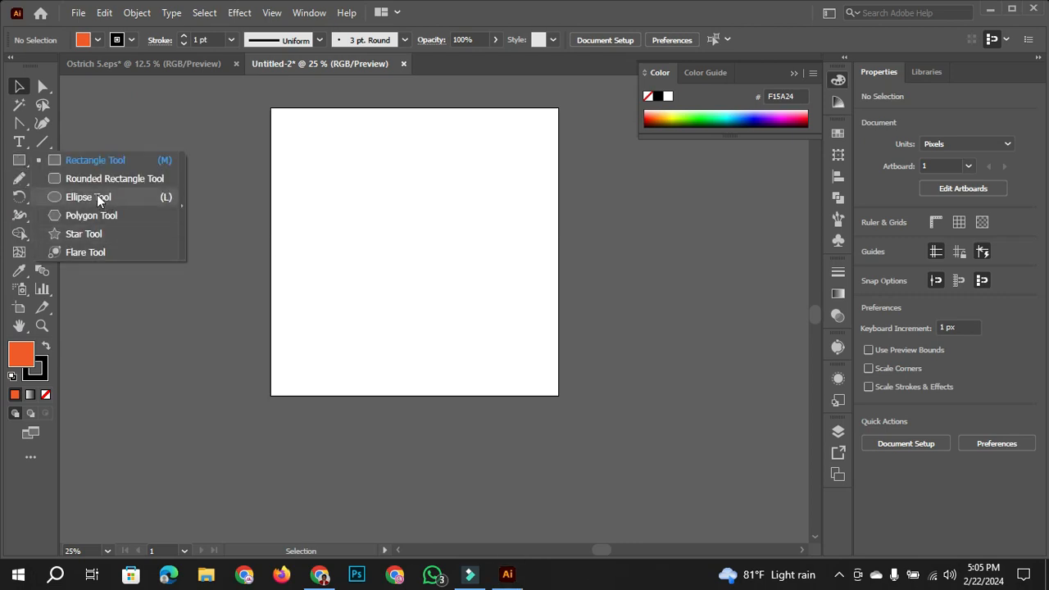
{"action": "left_click", "coordinate": [97, 197]}
{"action": "left_click_drag", "start_coordinate": [373, 173], "coordinate": [442, 301]}
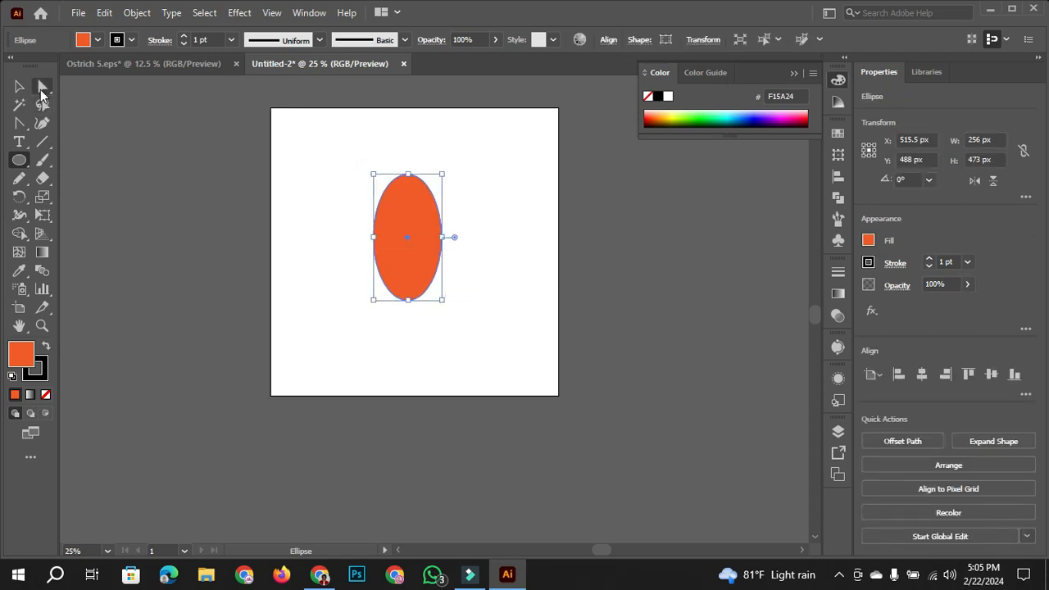
- Turn the ellipse into a leaf by converting its top and bottom anchor points to corners, and clear the selection
{"action": "left_click", "coordinate": [42, 86]}
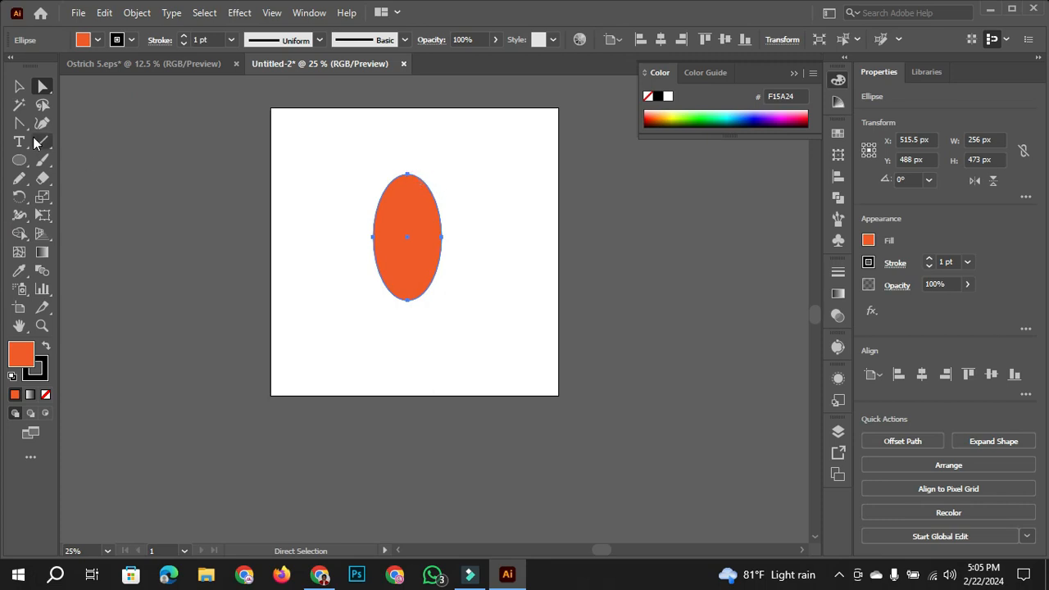
{"action": "left_click_drag", "start_coordinate": [14, 129], "coordinate": [143, 182]}
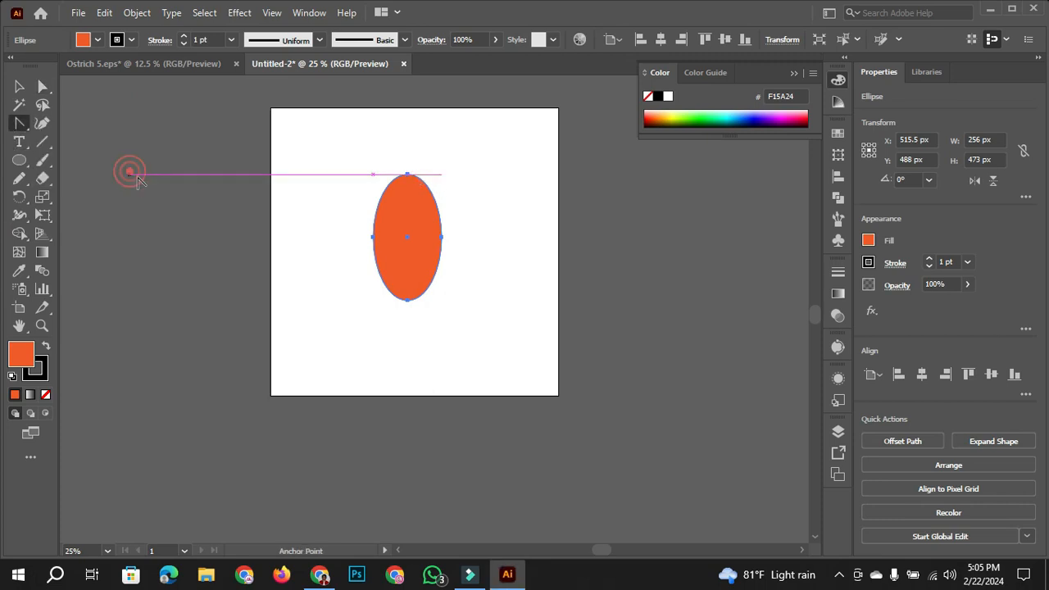
{"action": "left_click", "coordinate": [407, 175]}
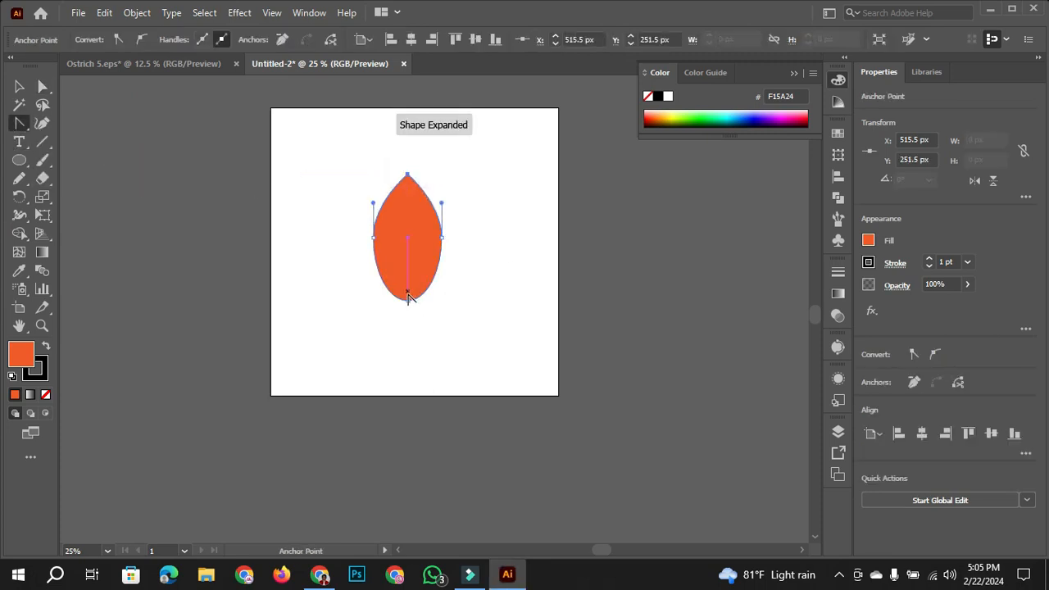
{"action": "left_click", "coordinate": [408, 300]}
{"action": "left_click", "coordinate": [19, 86]}
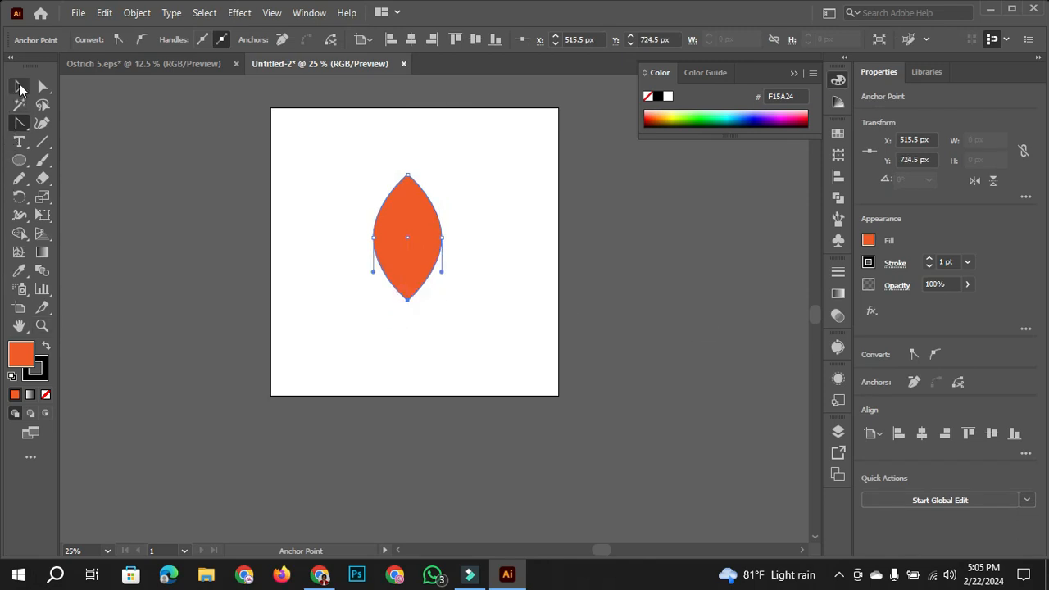
{"action": "left_click", "coordinate": [305, 250]}
- Fill the leaf shape with bright green (00FF00) and clear the selection
{"action": "key", "text": "ctrl+a"}
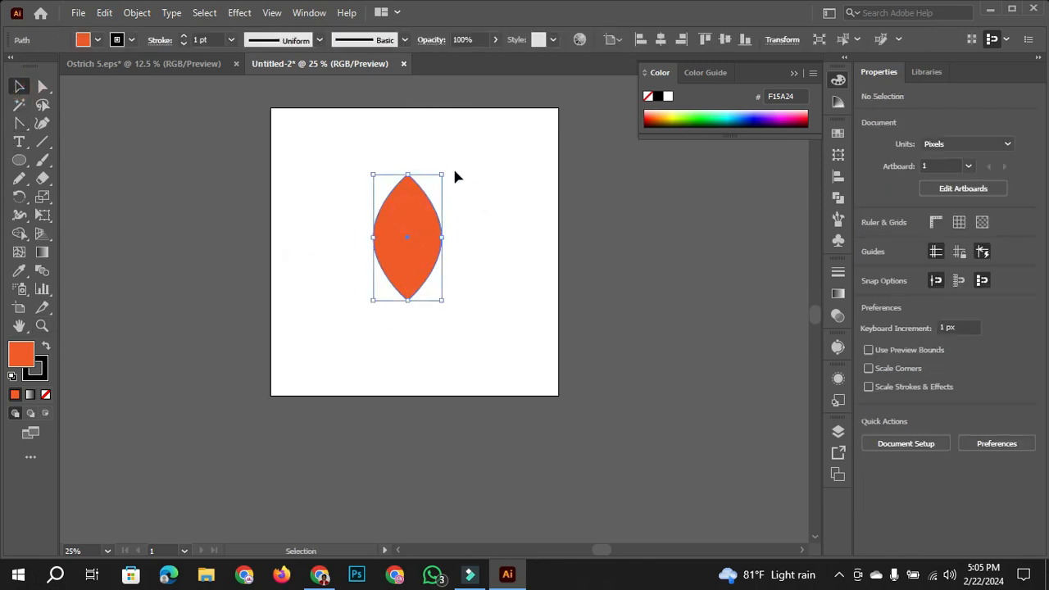
{"action": "mouse_move", "coordinate": [445, 170]}
{"action": "left_mouse_down"}
{"action": "mouse_move", "coordinate": [365, 145]}
{"action": "mouse_move", "coordinate": [335, 204]}
{"action": "mouse_move", "coordinate": [460, 175]}
{"action": "mouse_move", "coordinate": [447, 165]}
{"action": "left_mouse_up"}
{"action": "left_click", "coordinate": [97, 40]}
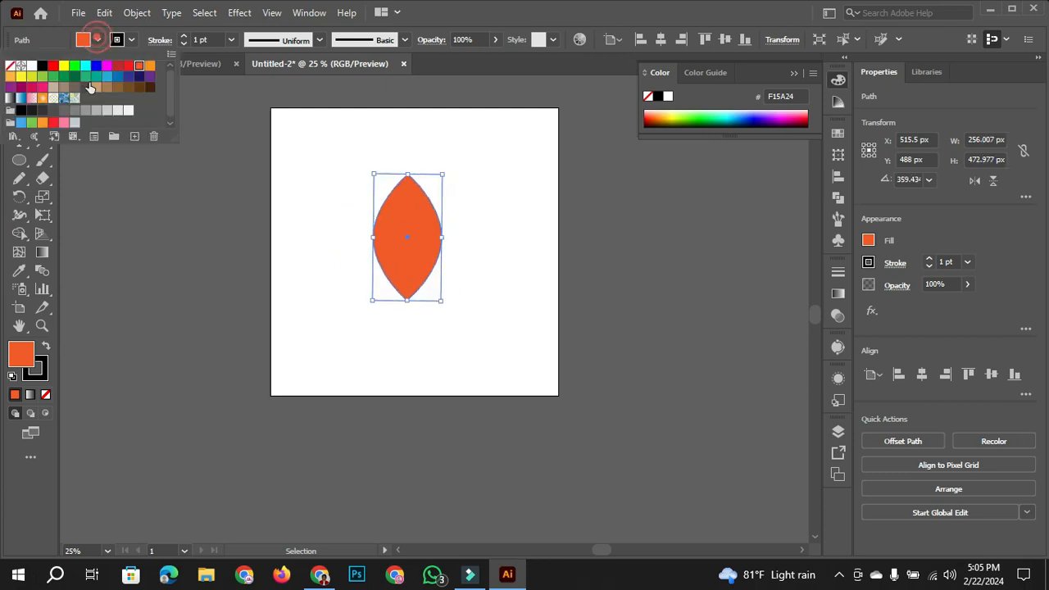
{"action": "left_click", "coordinate": [72, 66]}
{"action": "left_click", "coordinate": [269, 311]}
{"action": "left_click", "coordinate": [356, 344]}
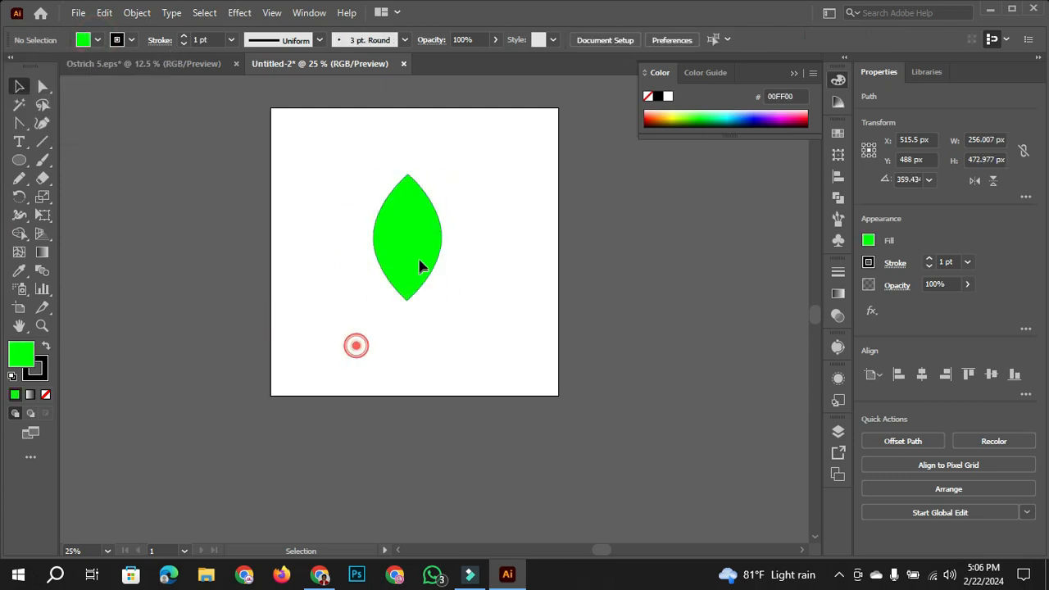
- Place a copy of the leaf on each side of the original and rotate the right copy to about 323°
{"action": "left_click_drag", "start_coordinate": [422, 262], "coordinate": [373, 269]}
{"action": "left_click", "coordinate": [468, 231]}
{"action": "left_click_drag", "start_coordinate": [488, 183], "coordinate": [516, 215]}
{"action": "left_click_drag", "start_coordinate": [474, 265], "coordinate": [485, 271]}
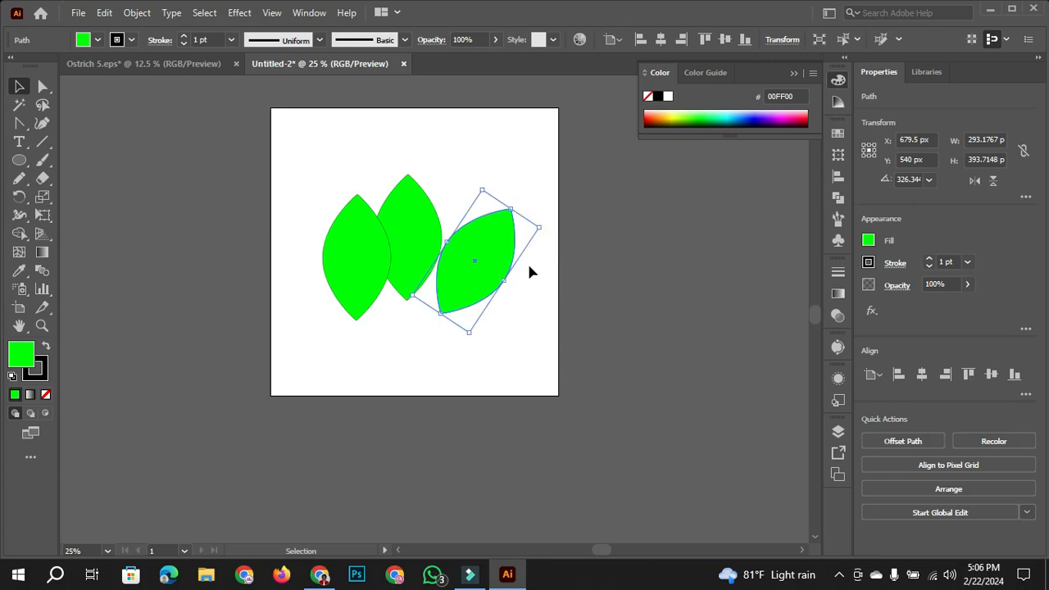
{"action": "left_click_drag", "start_coordinate": [548, 222], "coordinate": [544, 223]}
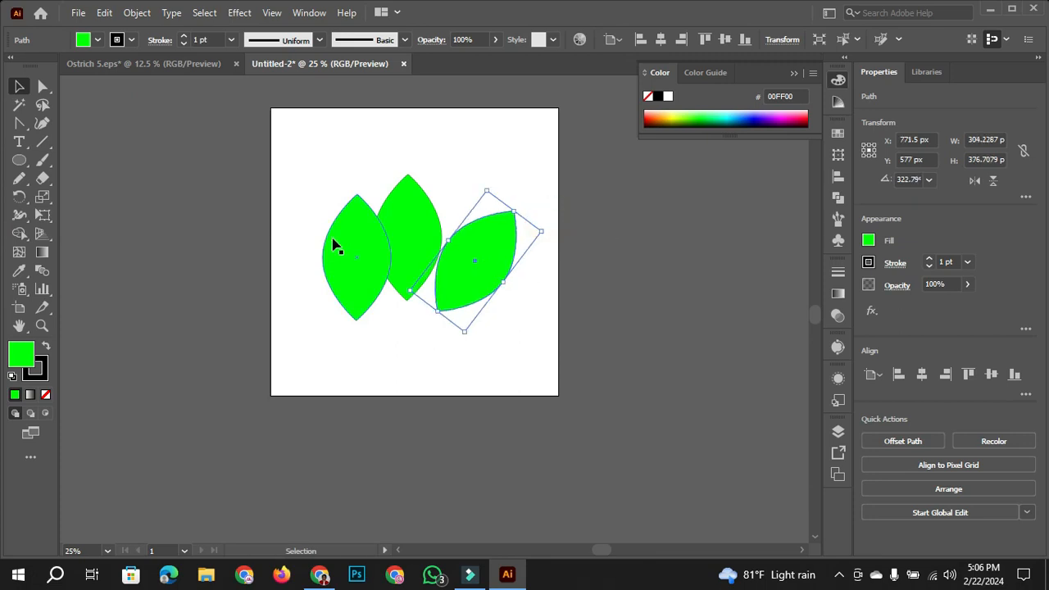
- Tilt the left leaf outward and shrink it slightly, and raise the upright middle leaf clear of it
{"action": "left_click", "coordinate": [364, 251]}
{"action": "left_click_drag", "start_coordinate": [388, 177], "coordinate": [340, 183]}
{"action": "left_click_drag", "start_coordinate": [374, 261], "coordinate": [359, 277]}
{"action": "left_click_drag", "start_coordinate": [410, 237], "coordinate": [404, 206]}
{"action": "left_click_drag", "start_coordinate": [351, 295], "coordinate": [343, 276]}
{"action": "left_click_drag", "start_coordinate": [289, 207], "coordinate": [301, 219]}
- Replace the right leaf with a copy of the left leaf, tilted the opposite way beside the upright leaf
{"action": "left_click", "coordinate": [481, 276]}
{"action": "key", "text": "Delete"}
{"action": "left_click", "coordinate": [401, 311]}
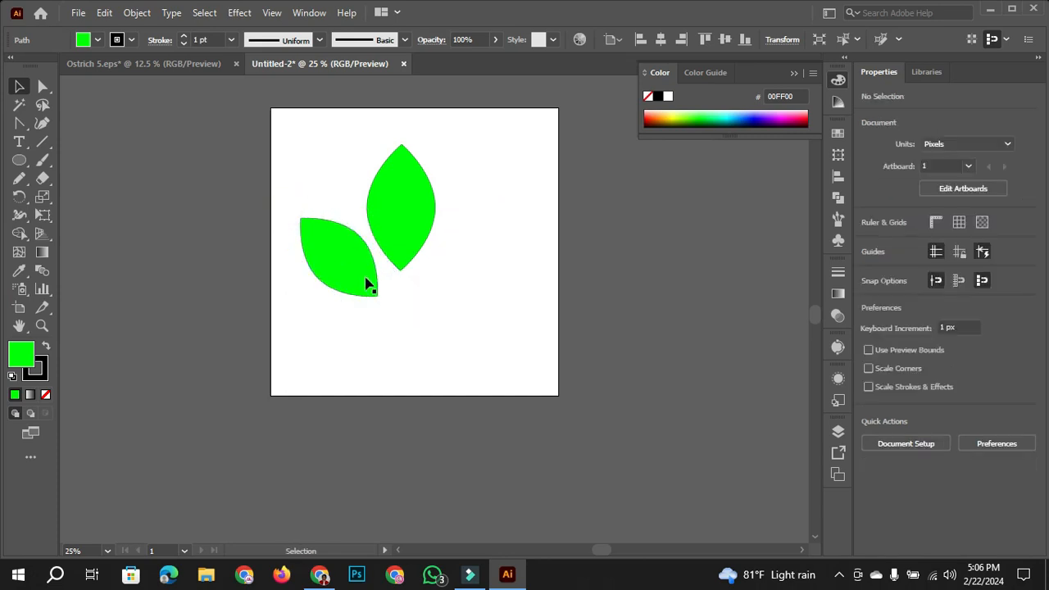
{"action": "left_click_drag", "start_coordinate": [368, 281], "coordinate": [456, 328]}
{"action": "mouse_move", "coordinate": [464, 256]}
{"action": "left_mouse_down"}
{"action": "mouse_move", "coordinate": [480, 254]}
{"action": "mouse_move", "coordinate": [473, 261]}
{"action": "left_mouse_up"}
{"action": "left_click_drag", "start_coordinate": [542, 225], "coordinate": [541, 235]}
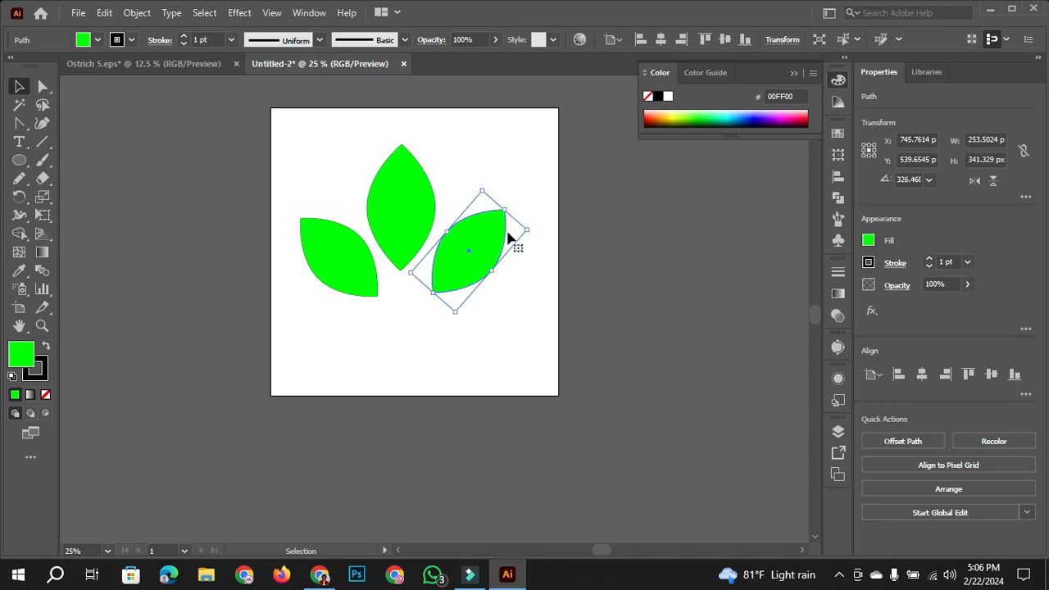
- Clear the selection and move the left and right leaves up and inward until they overlap the upright middle leaf
{"action": "left_click_drag", "start_coordinate": [469, 240], "coordinate": [469, 240]}
{"action": "left_click", "coordinate": [534, 267]}
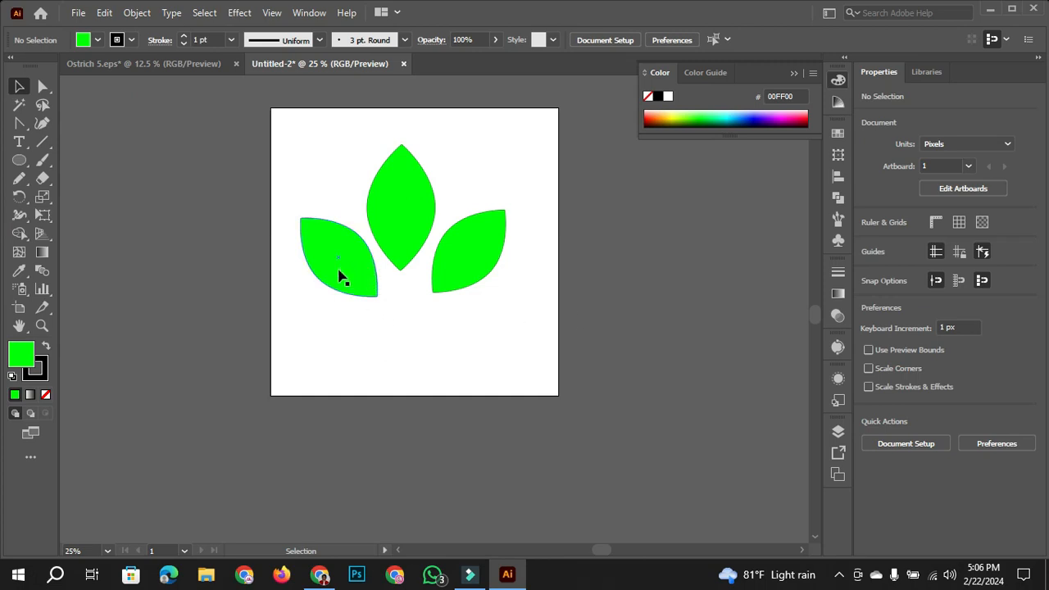
{"action": "left_click_drag", "start_coordinate": [348, 275], "coordinate": [364, 250]}
{"action": "left_click_drag", "start_coordinate": [494, 247], "coordinate": [464, 223]}
- Fill the left leaf with olive (AAA200) and the right leaf with dark blue (210094)
{"action": "left_click", "coordinate": [355, 241]}
{"action": "left_click", "coordinate": [674, 114]}
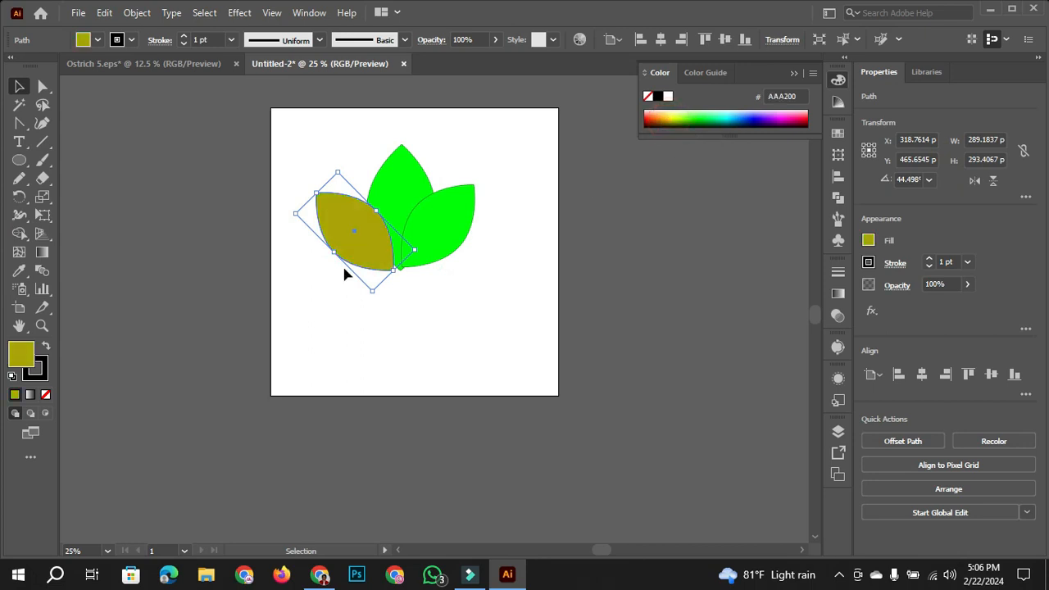
{"action": "left_click", "coordinate": [456, 224]}
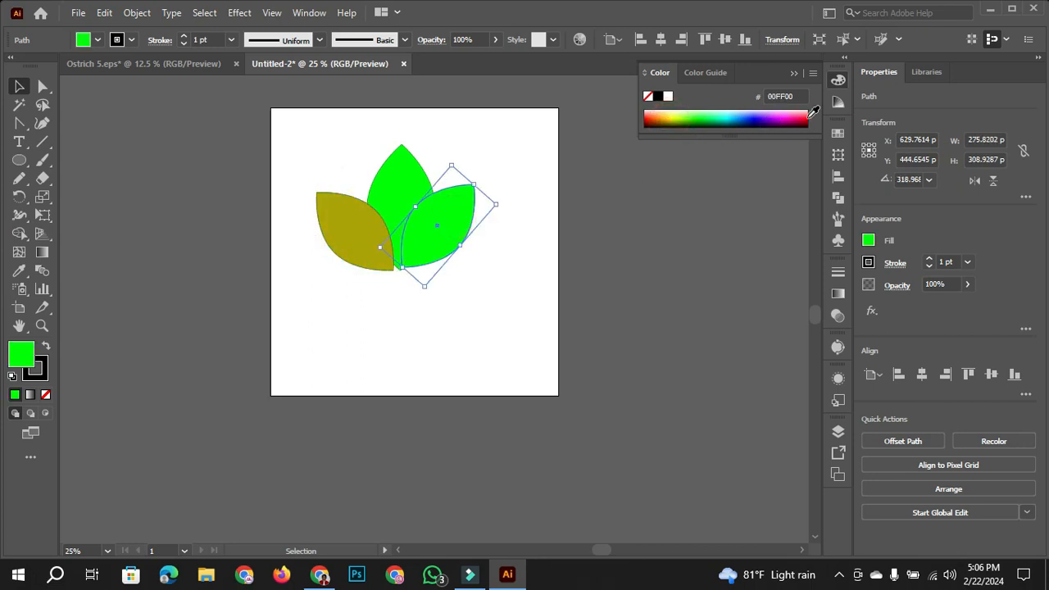
{"action": "left_click", "coordinate": [759, 118]}
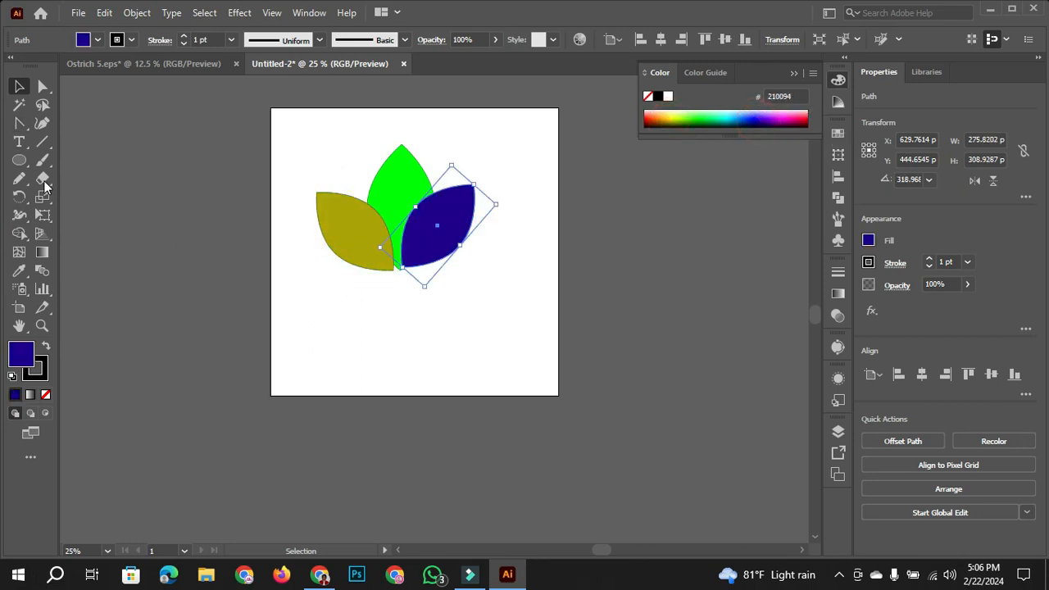
- Place two copies of the olive leaf as inner petals beside the middle leaf, rotated to about 21° on the left and 340° on the right
{"action": "left_click", "coordinate": [20, 87]}
{"action": "left_click_drag", "start_coordinate": [356, 245], "coordinate": [394, 215]}
{"action": "left_click_drag", "start_coordinate": [459, 207], "coordinate": [428, 216]}
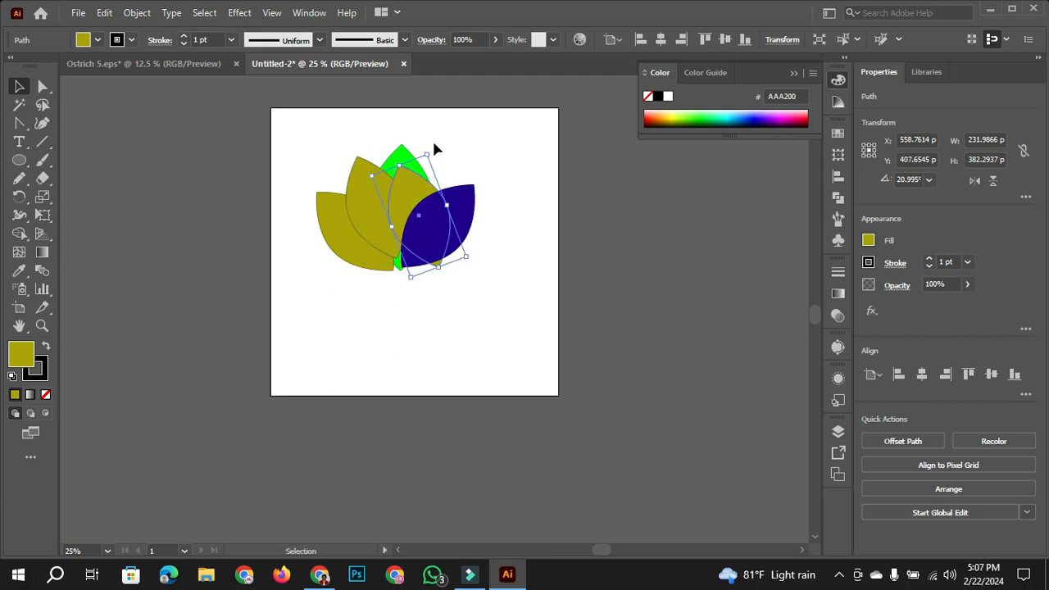
{"action": "left_click_drag", "start_coordinate": [434, 149], "coordinate": [474, 174]}
- Raise the green middle leaf, enlarge it to about 287 × 529 px, and nudge the outer left leaf slightly upward
{"action": "left_click_drag", "start_coordinate": [420, 197], "coordinate": [400, 156]}
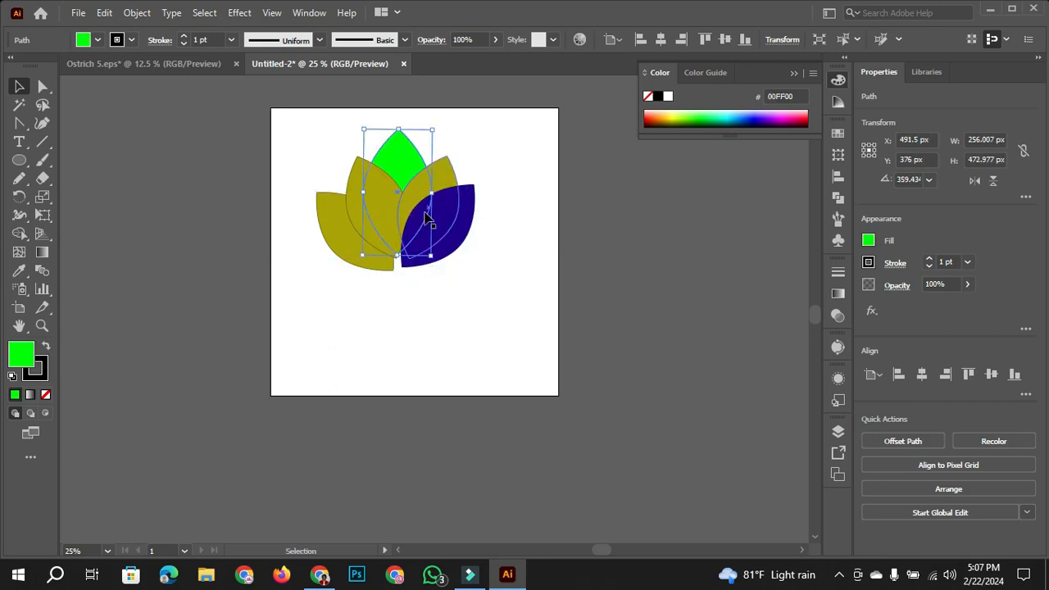
{"action": "left_click_drag", "start_coordinate": [398, 256], "coordinate": [368, 264]}
{"action": "left_click", "coordinate": [485, 265]}
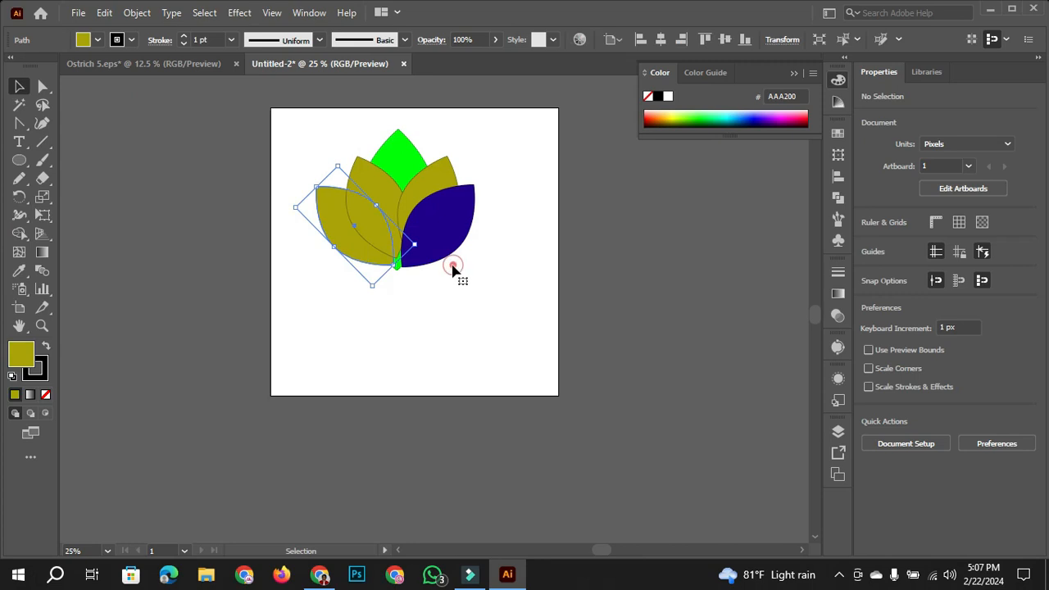
{"action": "left_click", "coordinate": [453, 265]}
{"action": "left_click", "coordinate": [375, 259]}
{"action": "left_click", "coordinate": [514, 312]}
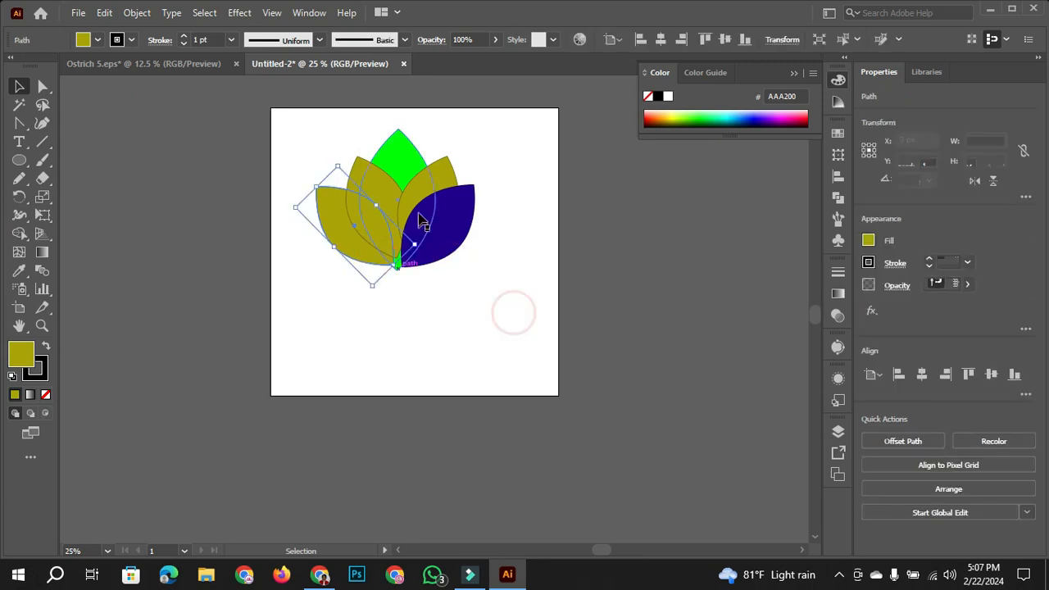
- Fill the inner left leaf with the red swatch (ED1C24)
{"action": "left_click", "coordinate": [380, 191]}
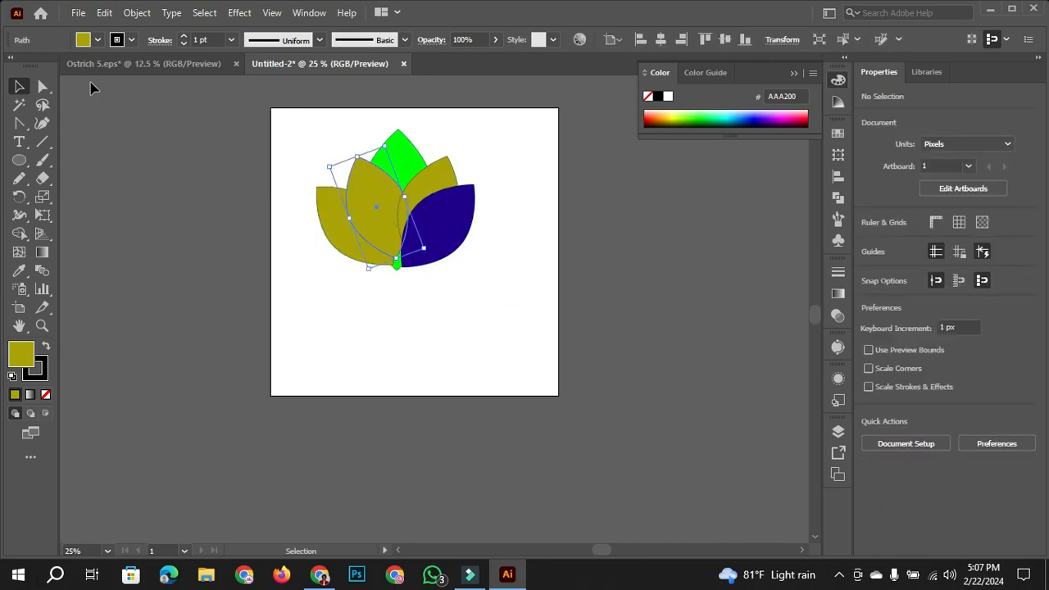
{"action": "left_click", "coordinate": [96, 40]}
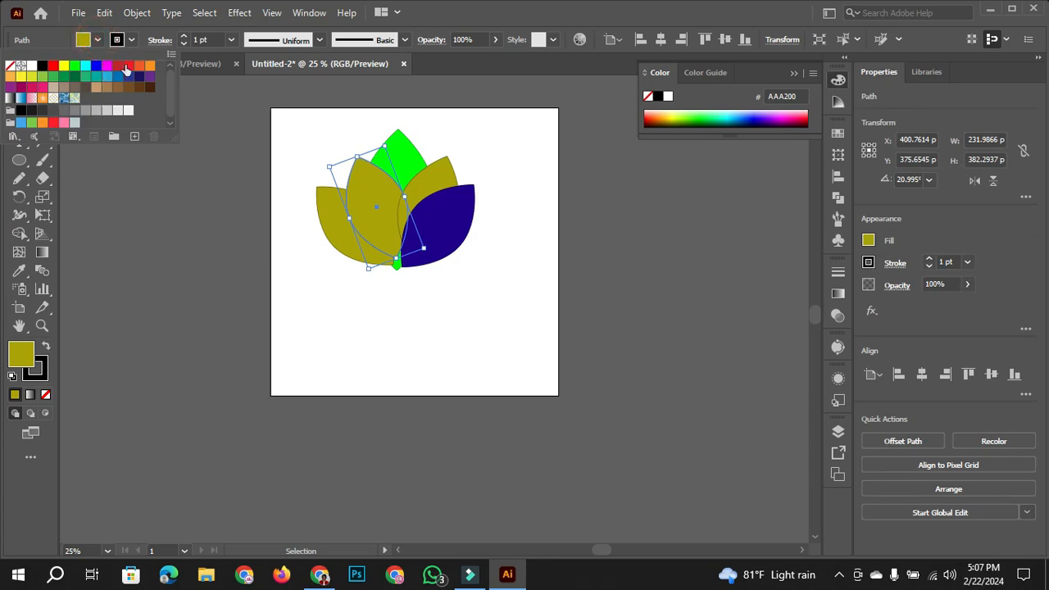
{"action": "left_click", "coordinate": [128, 69]}
{"action": "left_click", "coordinate": [546, 162]}
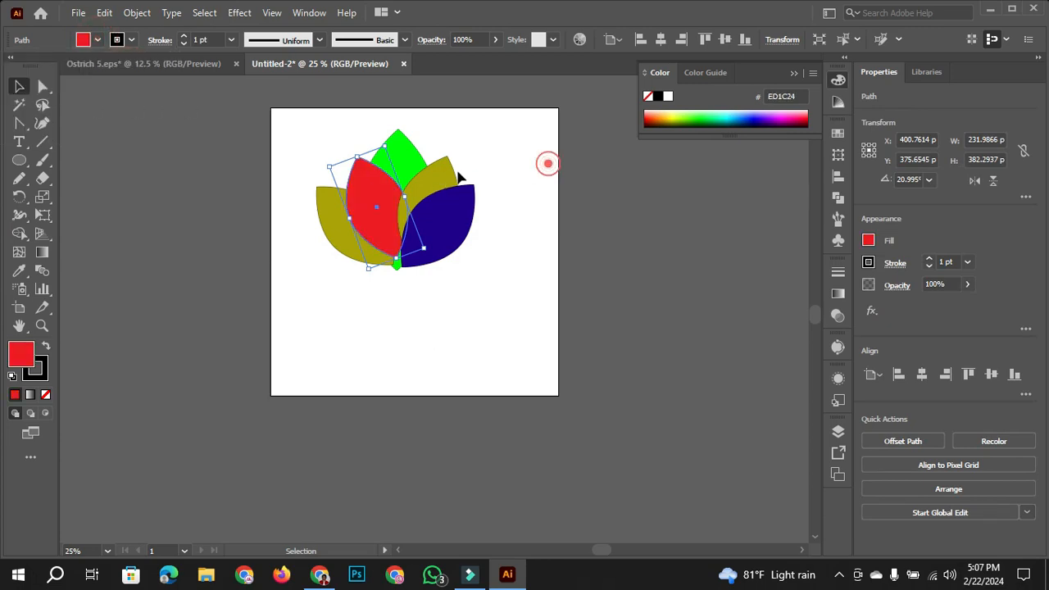
- Fill the inner right leaf with the same red swatch as the inner left leaf
{"action": "left_click", "coordinate": [439, 180]}
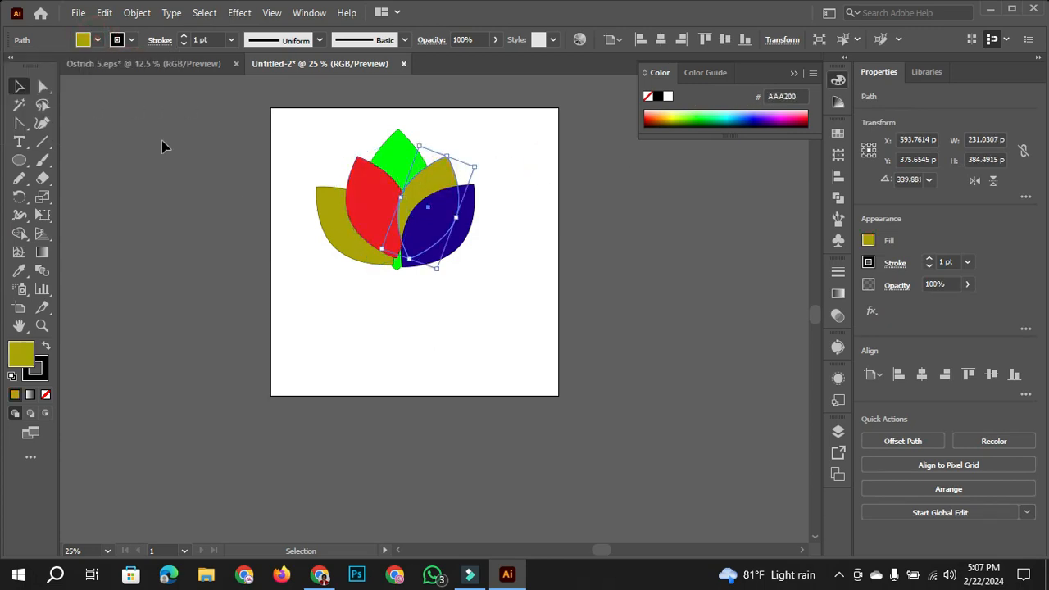
{"action": "left_click", "coordinate": [97, 40]}
{"action": "left_click", "coordinate": [128, 66]}
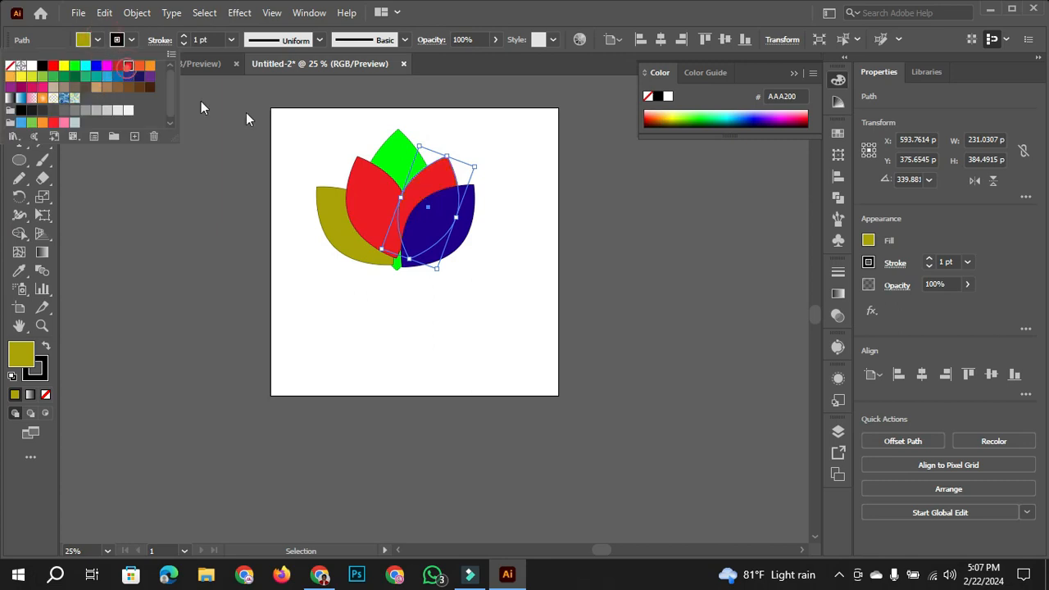
{"action": "left_click", "coordinate": [527, 214]}
{"action": "left_click", "coordinate": [489, 257]}
{"action": "left_click", "coordinate": [446, 243]}
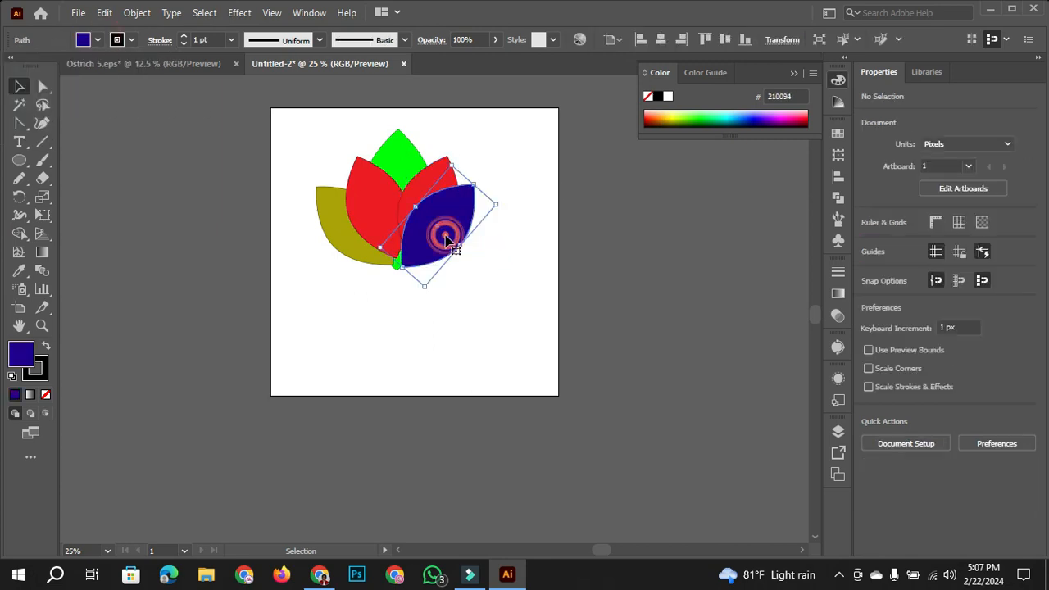
- Change the inner right leaf's fill to light blue (29ABE2) and clear the selection
{"action": "left_click", "coordinate": [443, 156]}
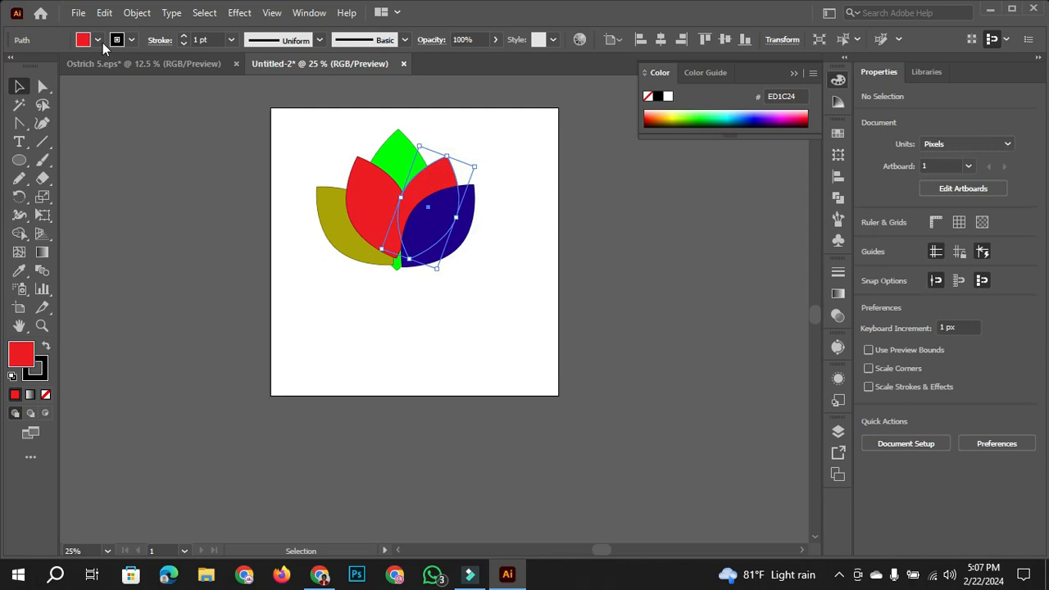
{"action": "left_click", "coordinate": [97, 40]}
{"action": "left_click", "coordinate": [106, 80]}
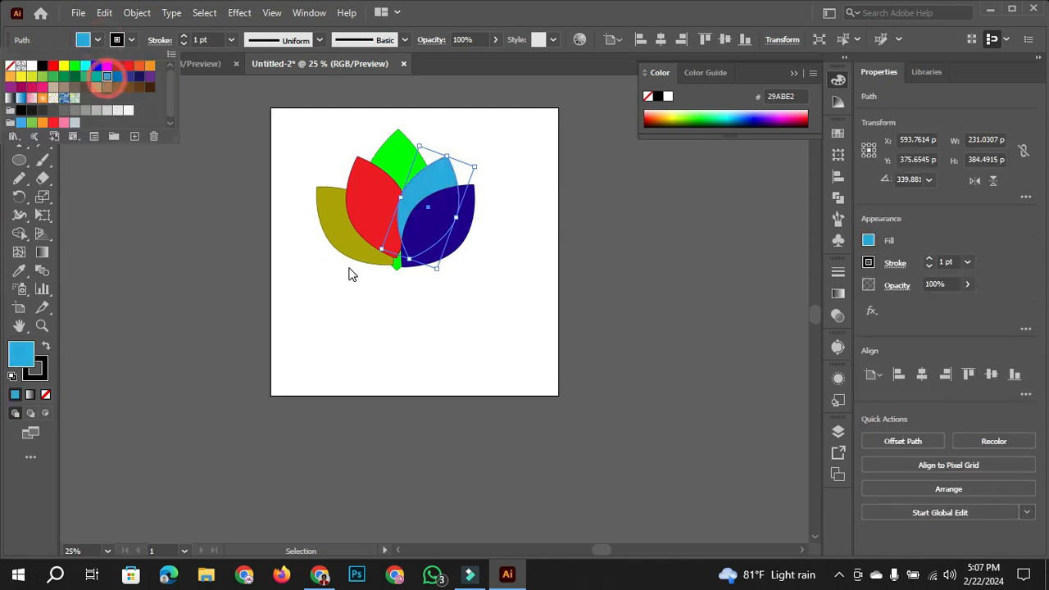
{"action": "left_click", "coordinate": [388, 303]}
{"action": "left_click", "coordinate": [387, 304]}
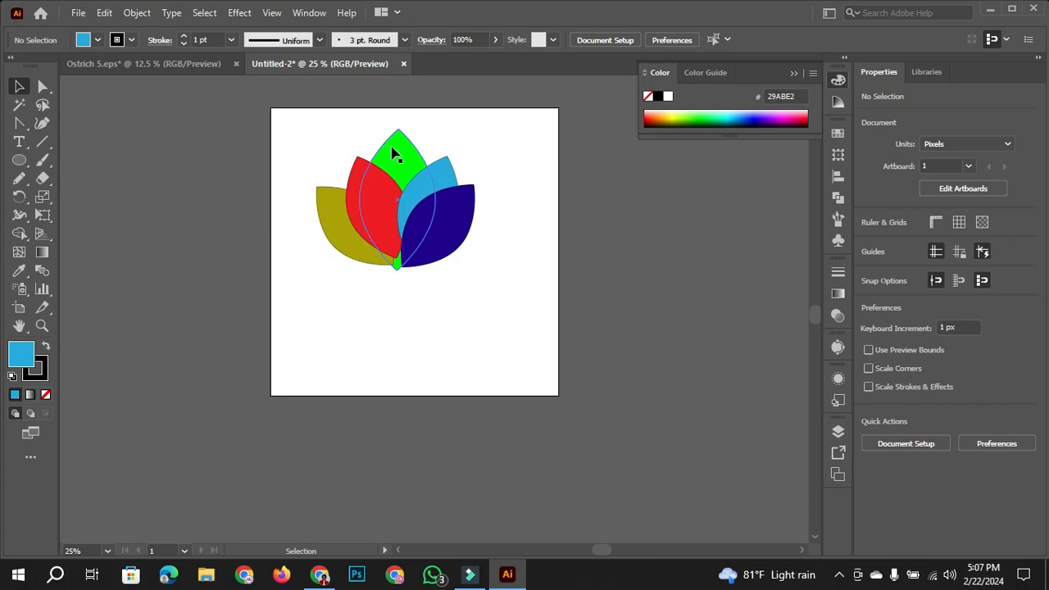
- Bring the green middle leaf to the front of the stacking order, and undo that change
{"action": "left_click", "coordinate": [391, 154]}
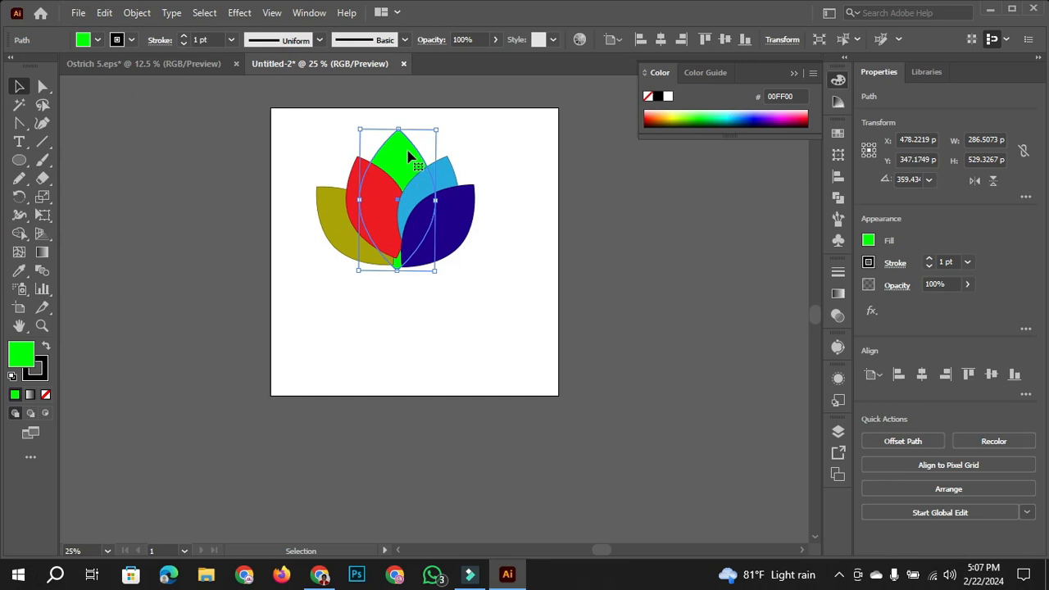
{"action": "right_click", "coordinate": [407, 152]}
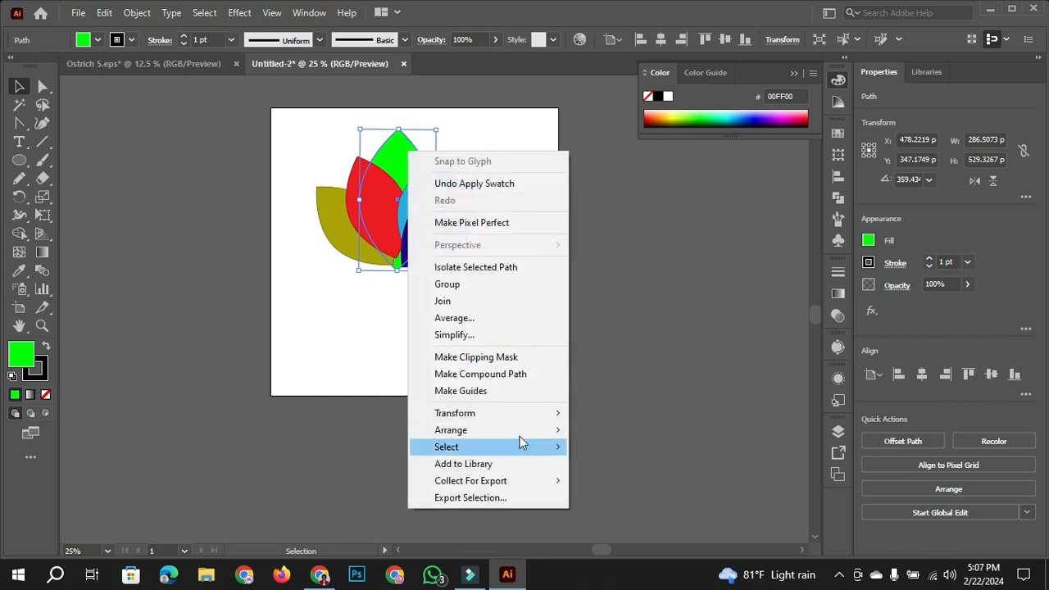
{"action": "mouse_move", "coordinate": [520, 437]}
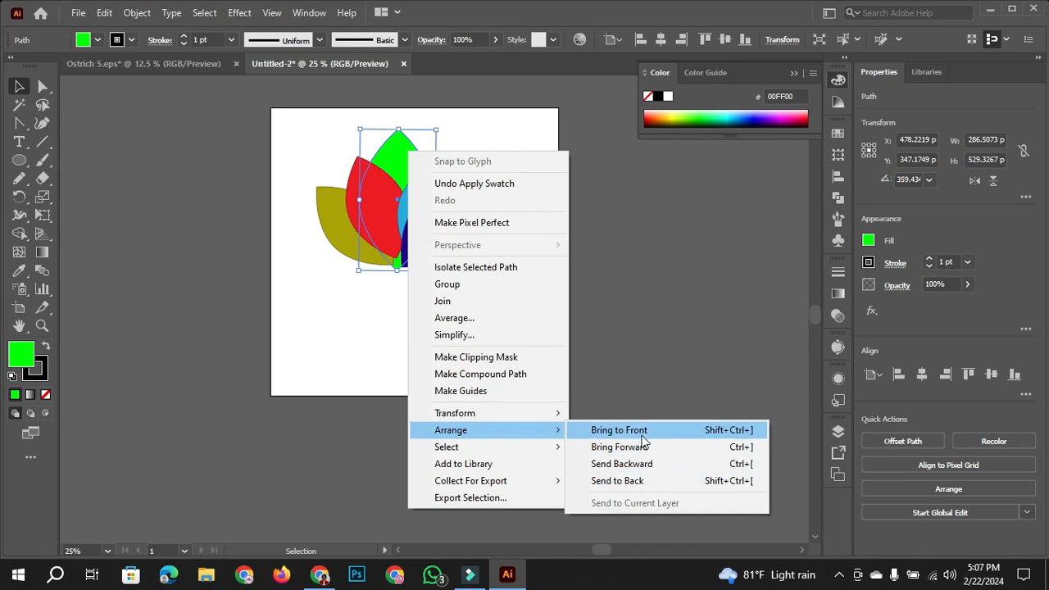
{"action": "left_click", "coordinate": [642, 434]}
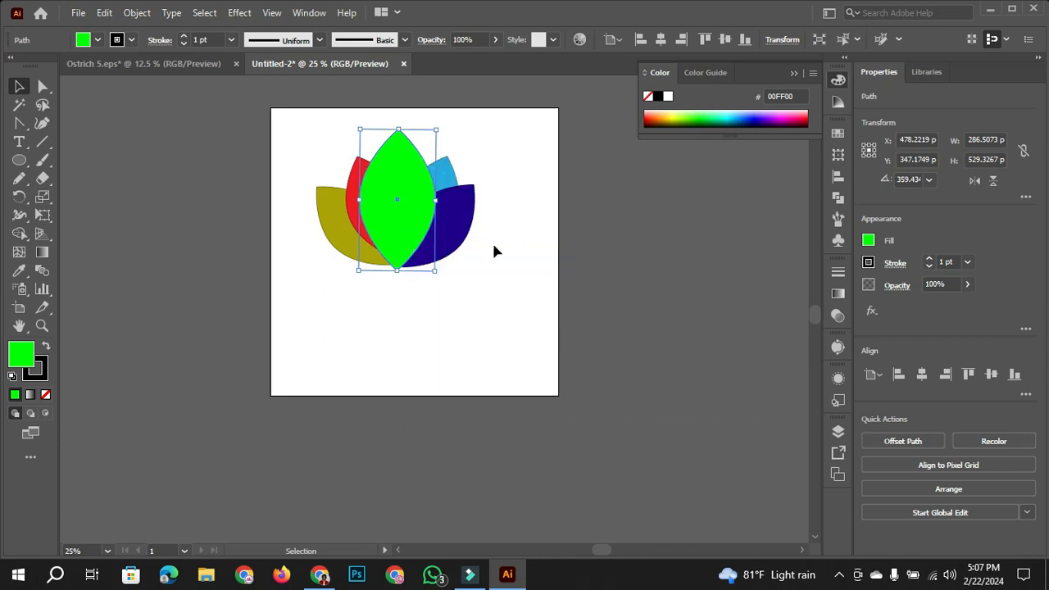
{"action": "key", "text": "ctrl+z"}
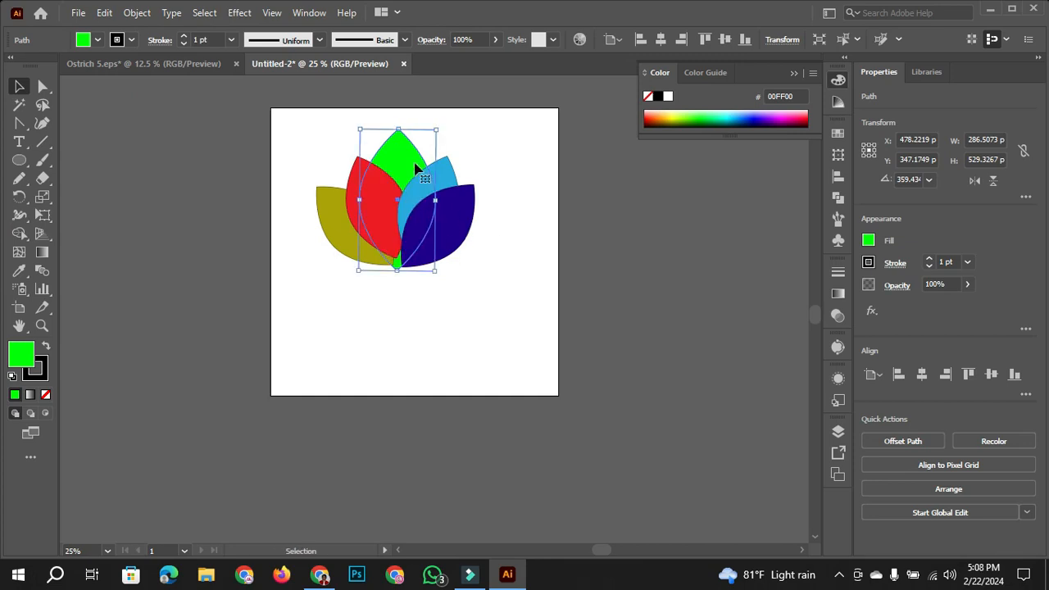
- Bring the green middle leaf to the front of all the other leaves
{"action": "left_click", "coordinate": [410, 163]}
{"action": "right_click", "coordinate": [400, 163]}
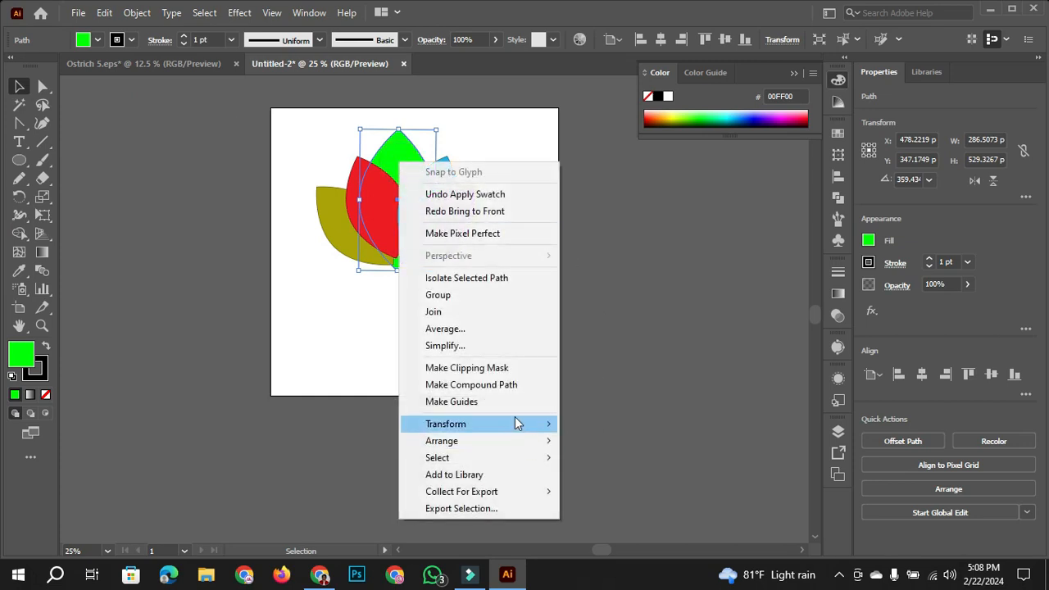
{"action": "mouse_move", "coordinate": [503, 441]}
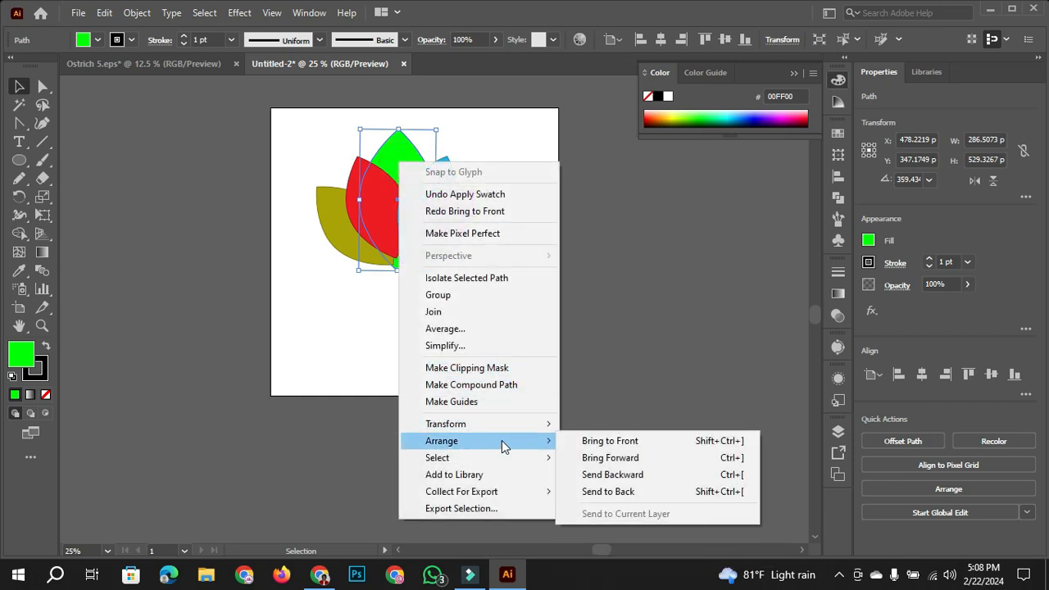
{"action": "left_click", "coordinate": [626, 443]}
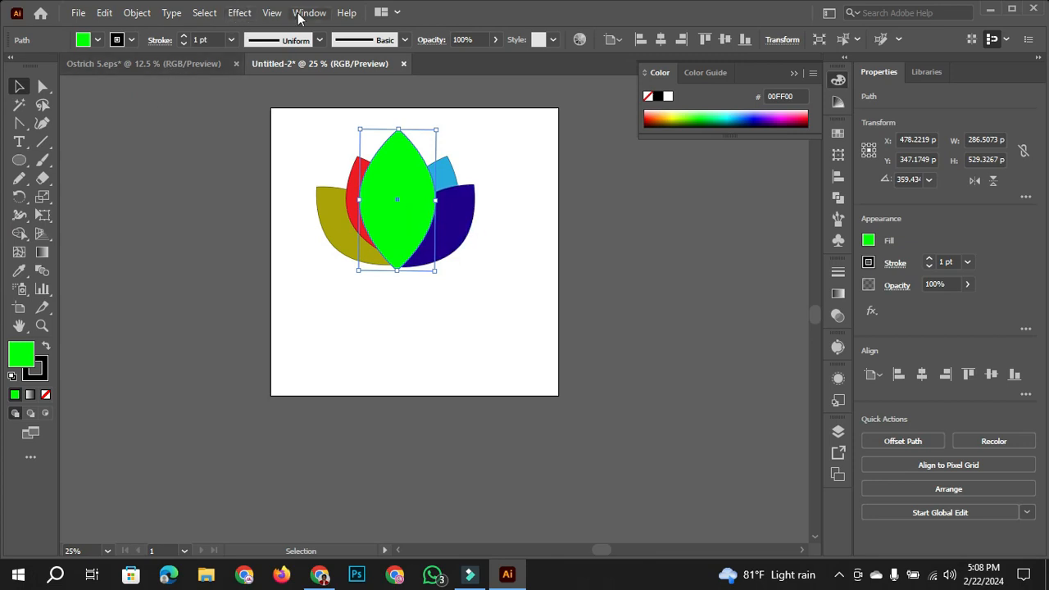
{"action": "right_click", "coordinate": [382, 185]}
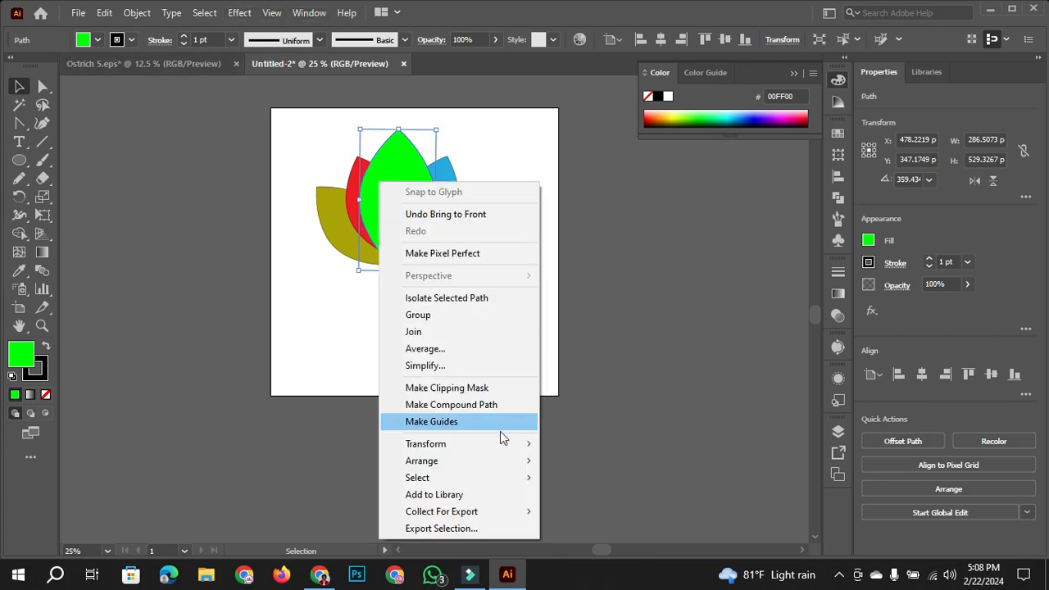
{"action": "left_click", "coordinate": [488, 443]}
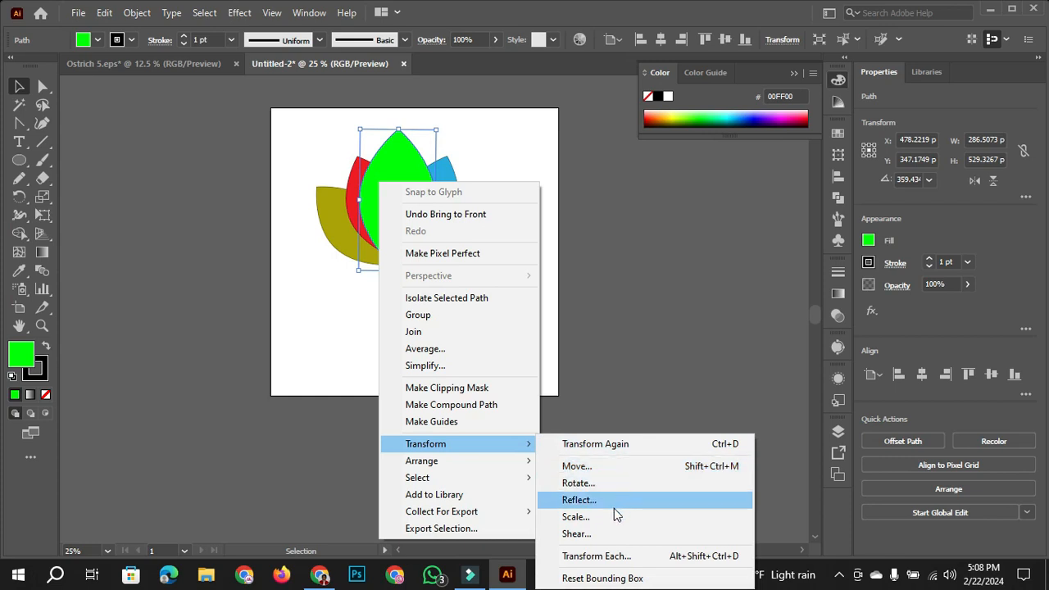
{"action": "left_click", "coordinate": [480, 462]}
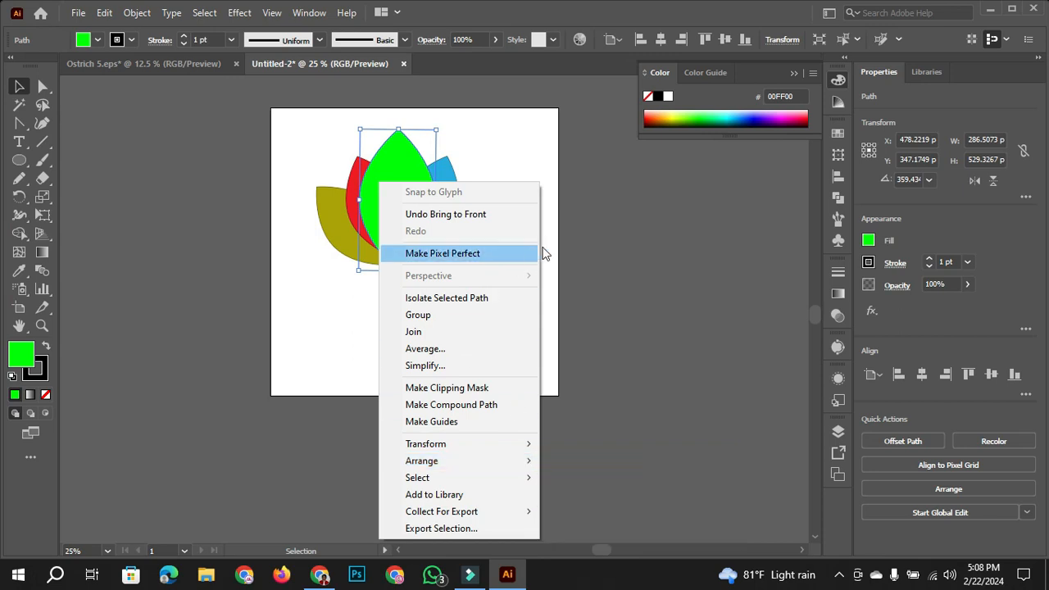
{"action": "left_click", "coordinate": [538, 175]}
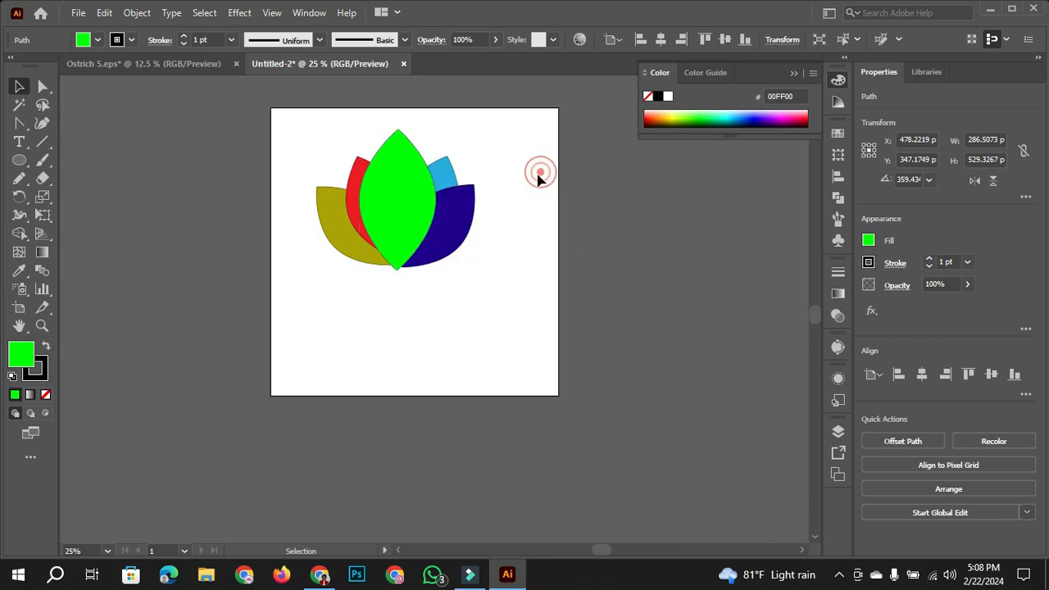
- Send the green middle leaf to the back, behind all the coloured leaves
{"action": "left_click", "coordinate": [423, 197]}
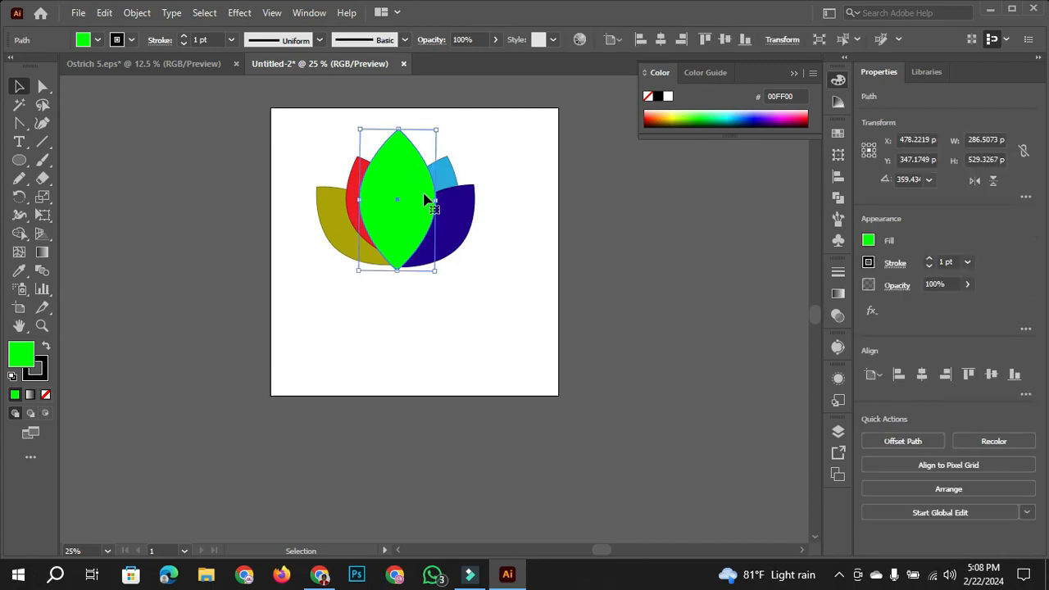
{"action": "right_click", "coordinate": [426, 200]}
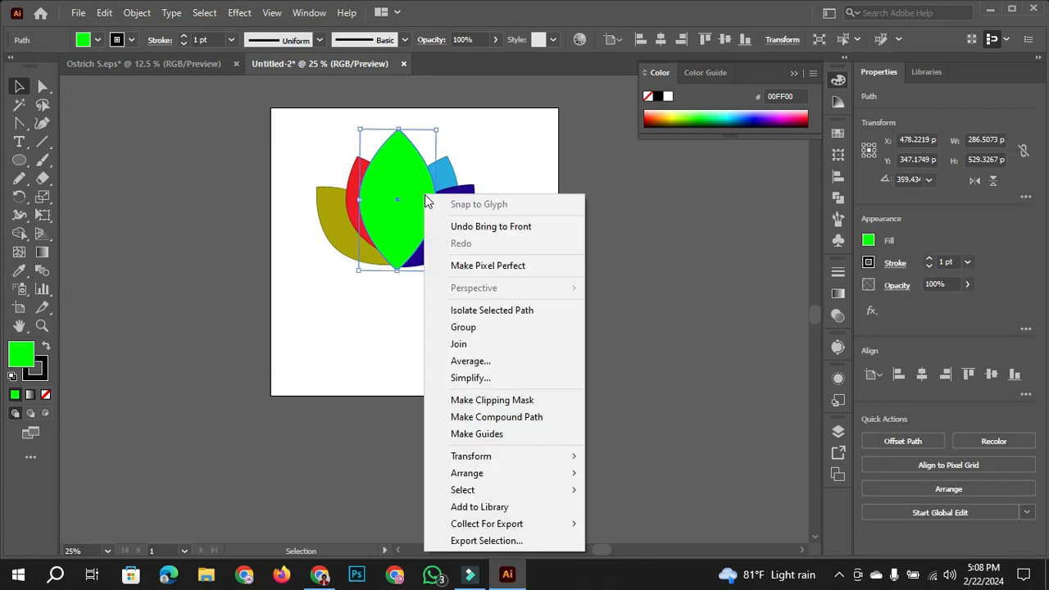
{"action": "mouse_move", "coordinate": [553, 473]}
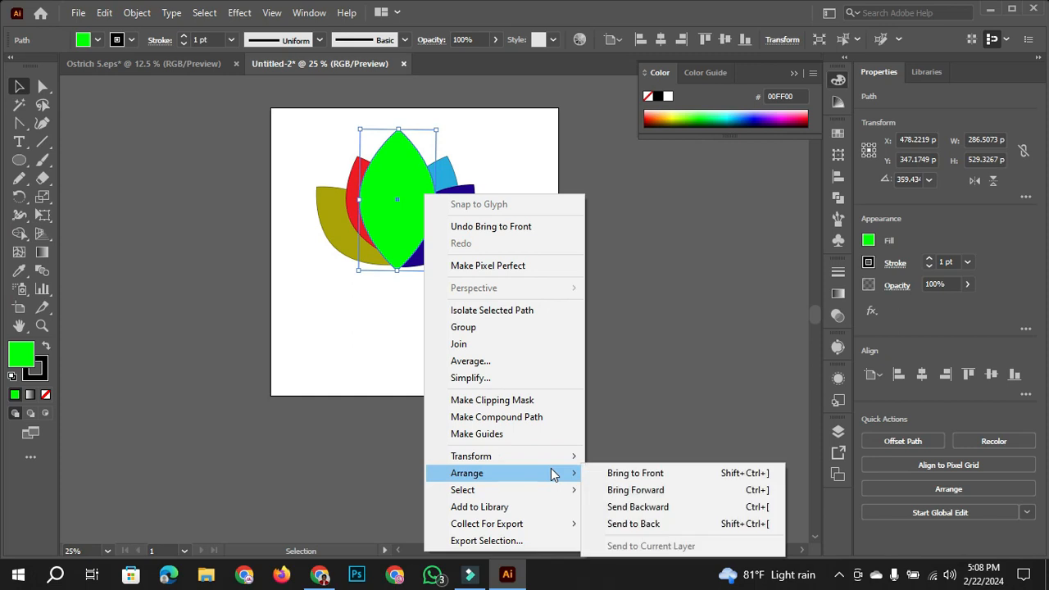
{"action": "left_click", "coordinate": [683, 524]}
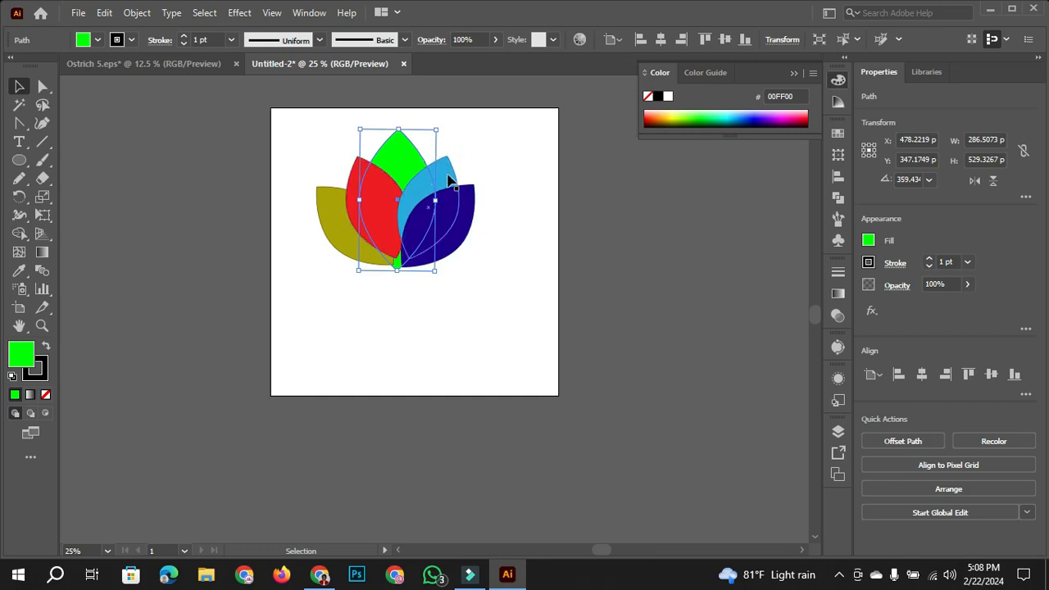
- Bring the green middle leaf forward two levels, placing it above the red leaf, and clear the selection
{"action": "right_click", "coordinate": [394, 154]}
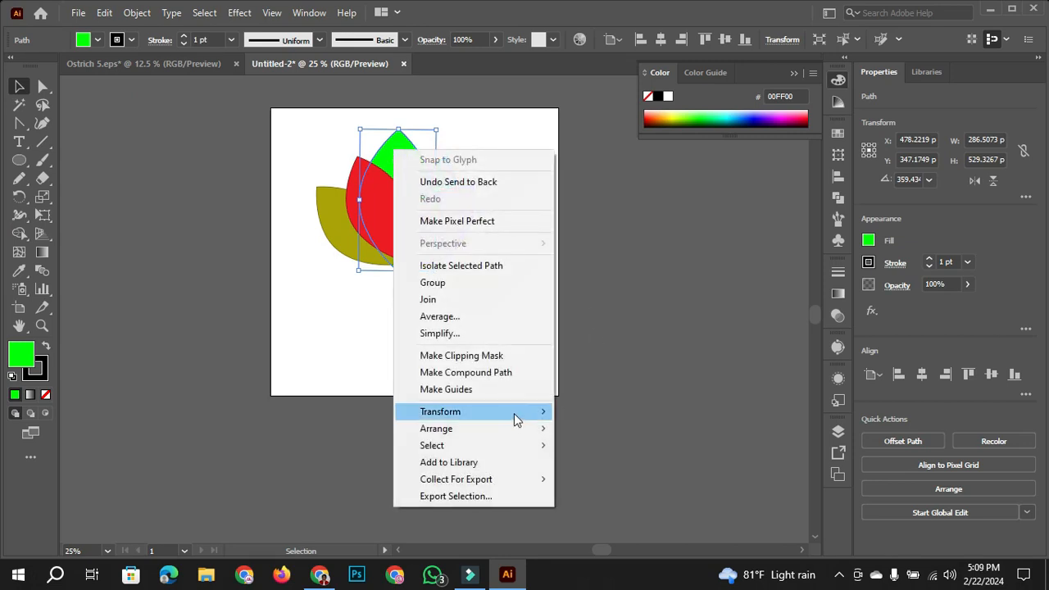
{"action": "mouse_move", "coordinate": [505, 429]}
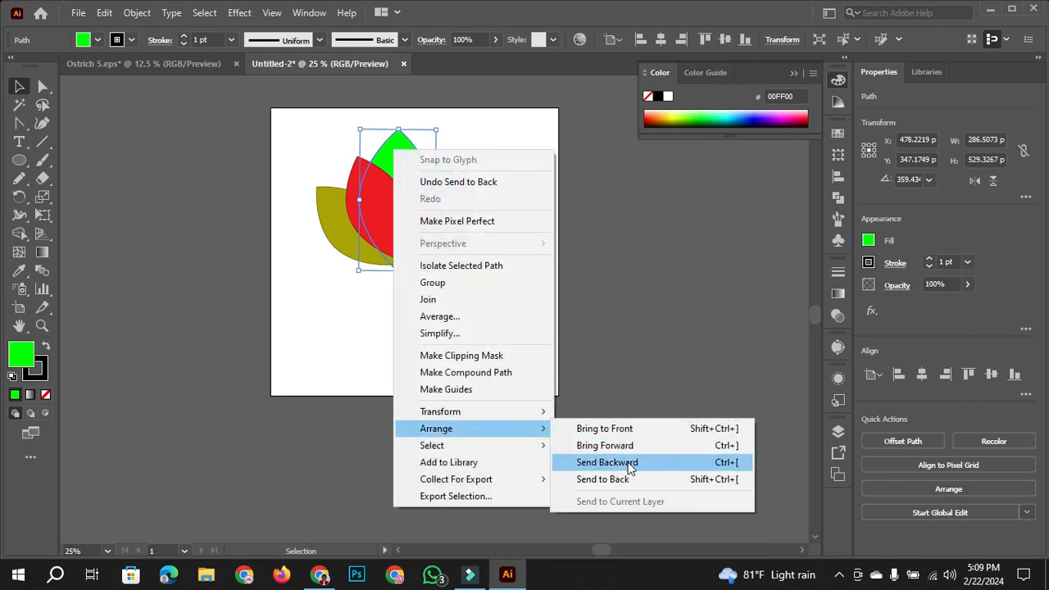
{"action": "left_click", "coordinate": [630, 453]}
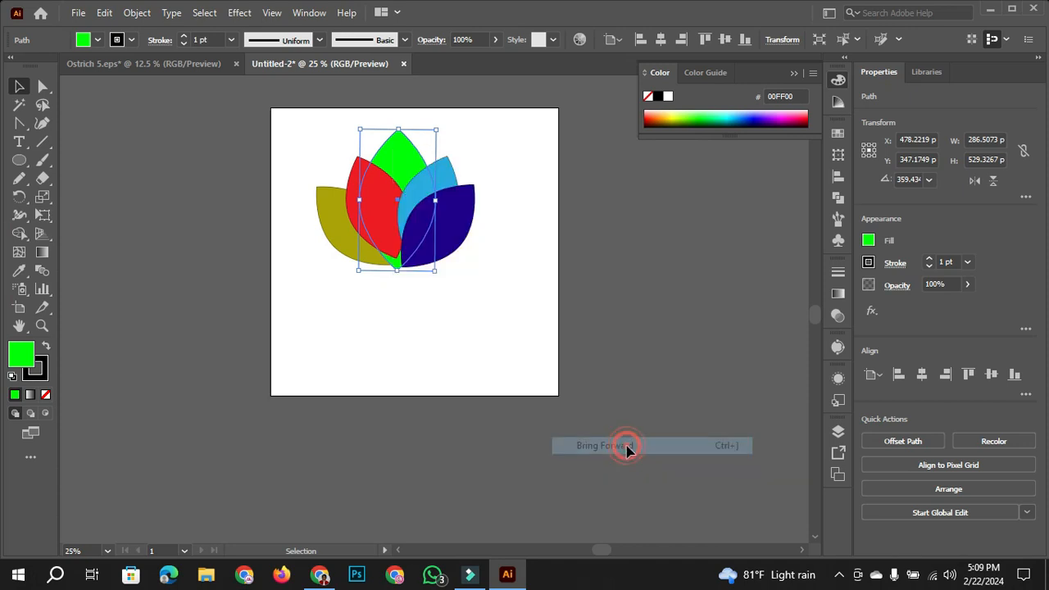
{"action": "right_click", "coordinate": [399, 164]}
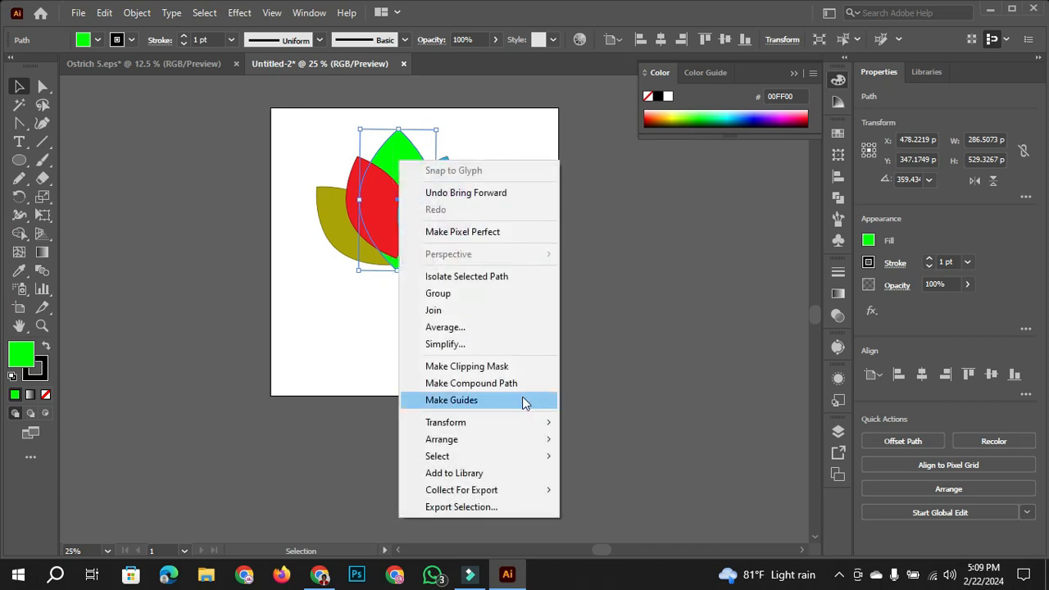
{"action": "left_click", "coordinate": [487, 421]}
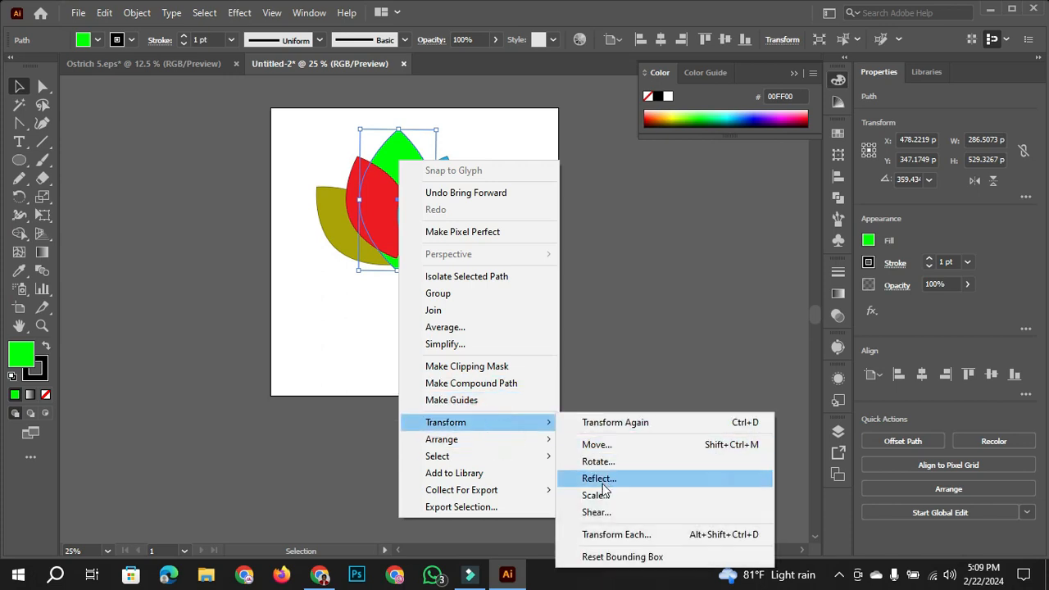
{"action": "left_click", "coordinate": [531, 439]}
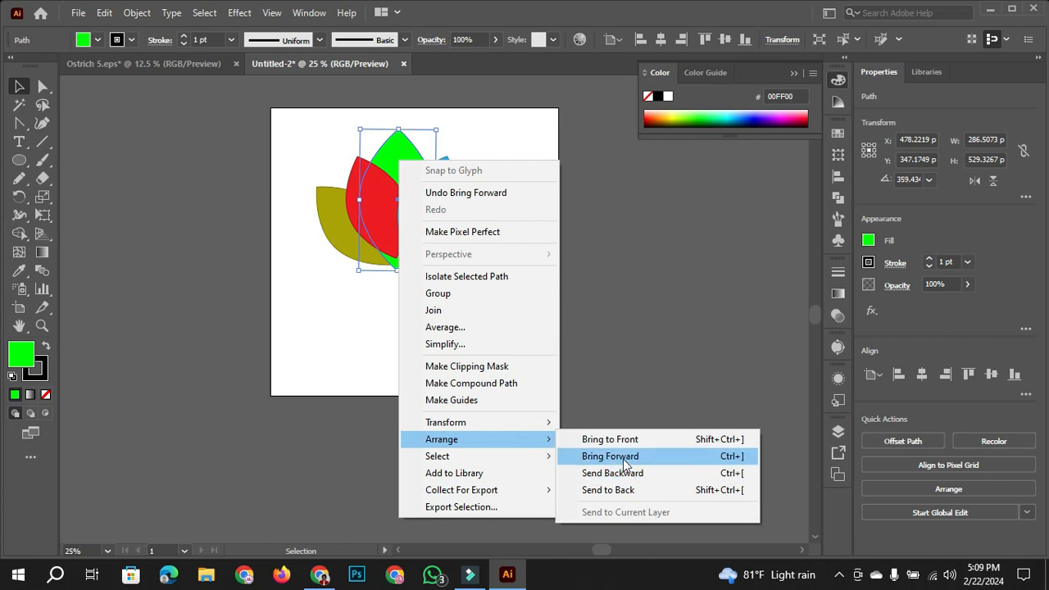
{"action": "left_click", "coordinate": [626, 459]}
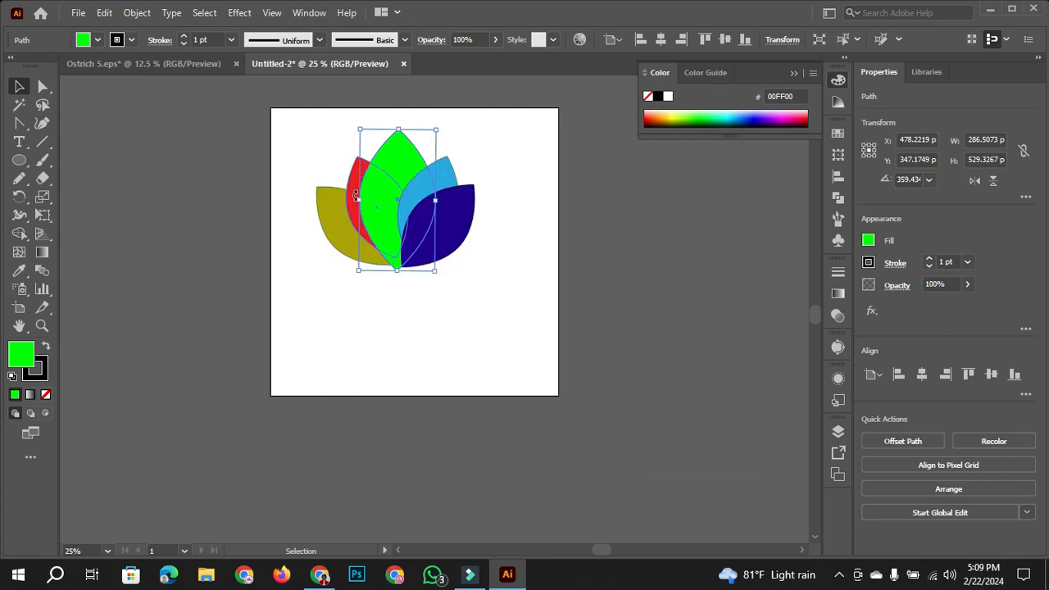
{"action": "left_click", "coordinate": [528, 236]}
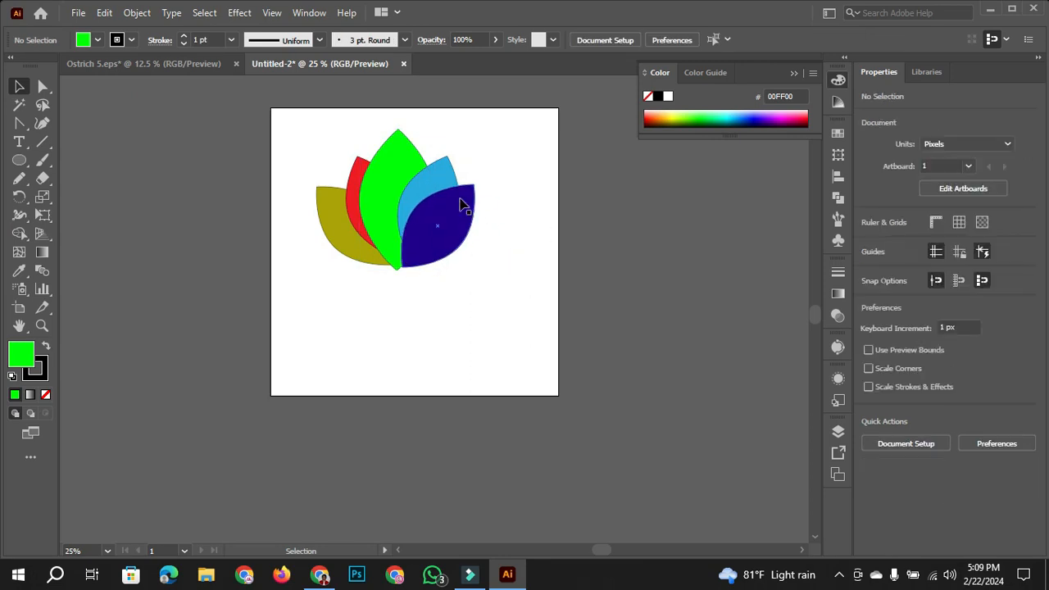
- Send the red leaf one level backward behind the olive leaf, and restore its previous place in the stacking order
{"action": "left_click", "coordinate": [363, 172]}
{"action": "right_click", "coordinate": [361, 169]}
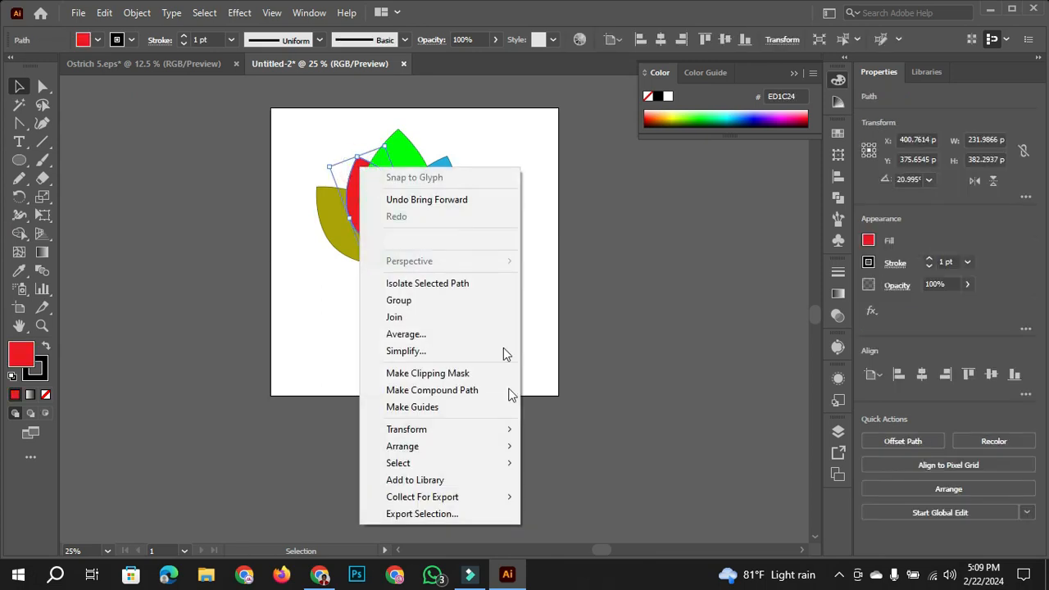
{"action": "left_click", "coordinate": [468, 449]}
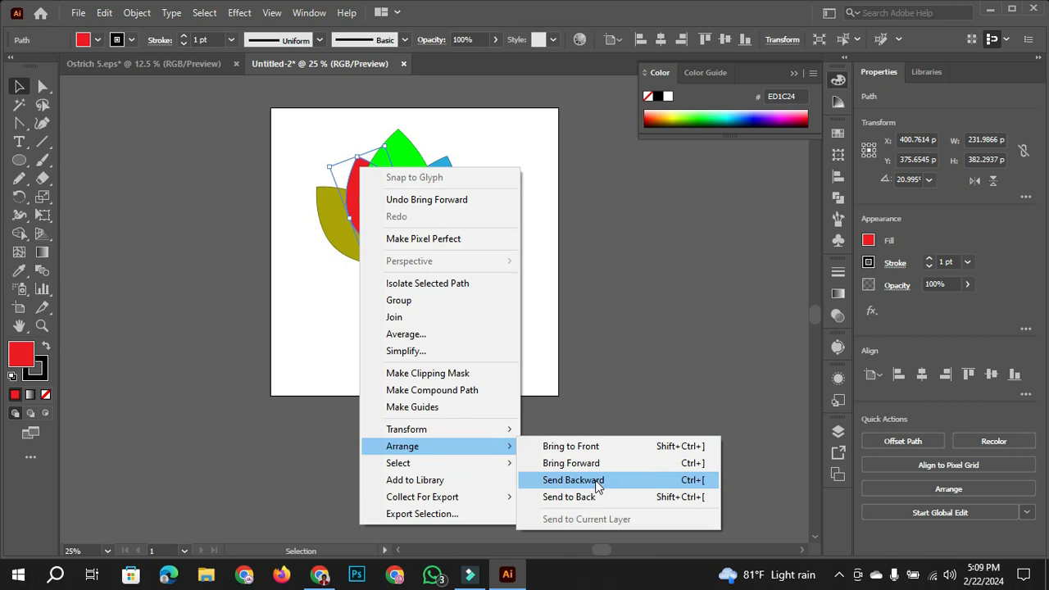
{"action": "left_click", "coordinate": [596, 483]}
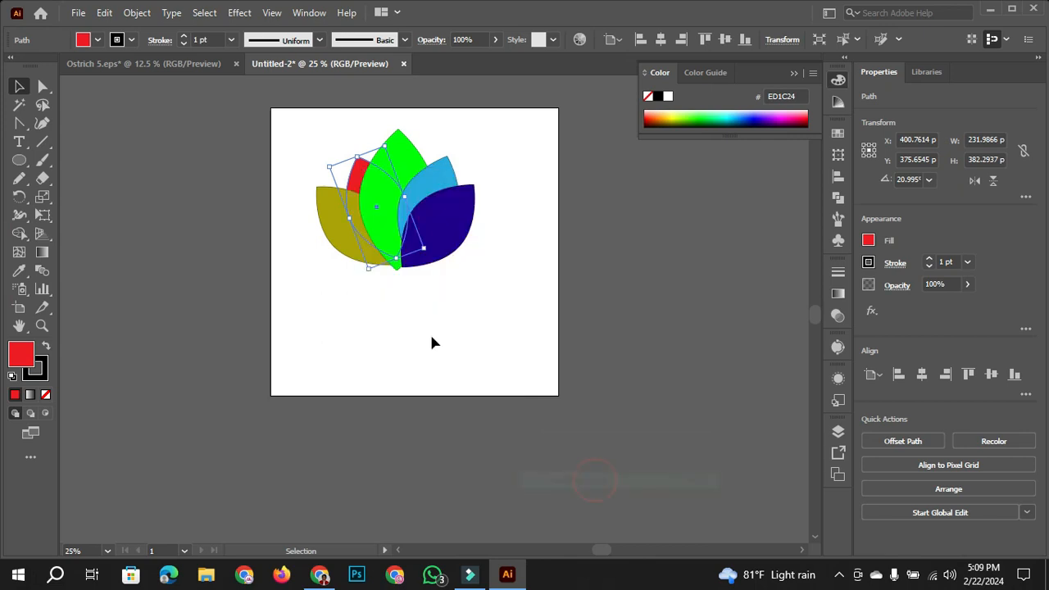
{"action": "left_click", "coordinate": [307, 142]}
{"action": "left_click", "coordinate": [360, 185]}
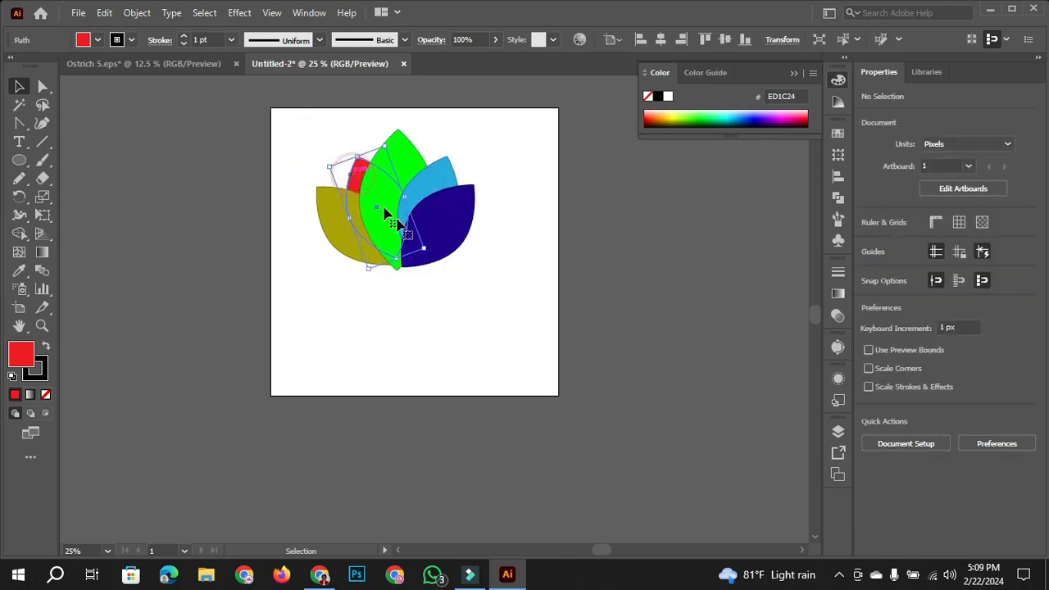
{"action": "key", "text": "ctrl+bracketright"}
- Move the navy, light blue and green leaves apart individually, undo the moves and clear the selection
{"action": "left_click", "coordinate": [566, 219]}
{"action": "left_click_drag", "start_coordinate": [563, 276], "coordinate": [183, 129]}
{"action": "left_click", "coordinate": [539, 209]}
{"action": "left_click_drag", "start_coordinate": [471, 218], "coordinate": [546, 258]}
{"action": "left_click_drag", "start_coordinate": [466, 199], "coordinate": [497, 144]}
{"action": "left_click_drag", "start_coordinate": [394, 204], "coordinate": [410, 235]}
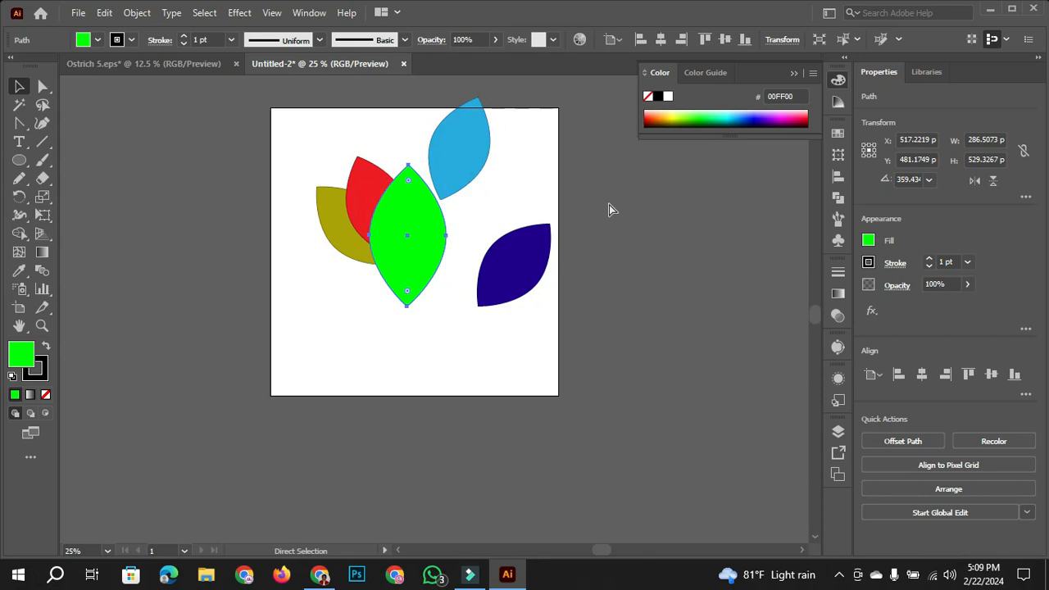
{"action": "key", "text": "ctrl+z"}
{"action": "key", "text": "ctrl+z"}
{"action": "key", "text": "ctrl+z"}
{"action": "left_click", "coordinate": [555, 182]}
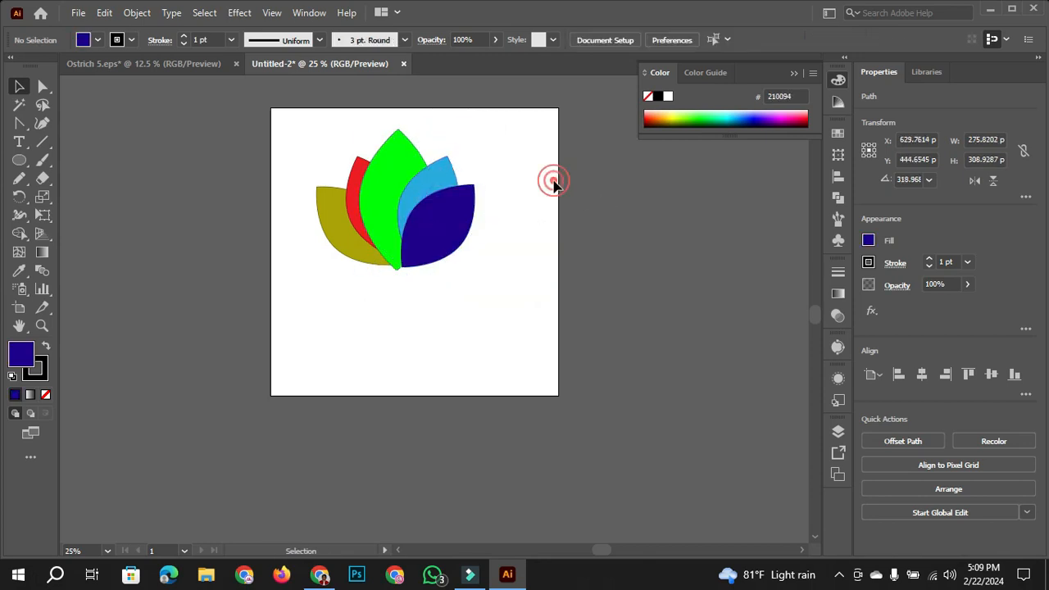
- Group all five leaves of the lotus, and undo the grouping
{"action": "left_click_drag", "start_coordinate": [259, 92], "coordinate": [558, 293]}
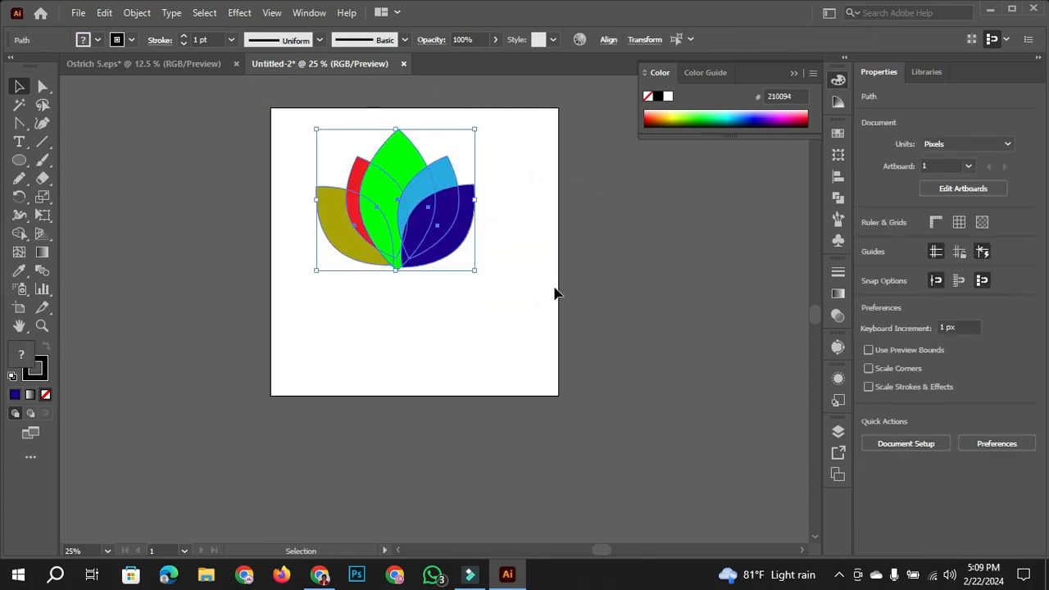
{"action": "right_click", "coordinate": [426, 203]}
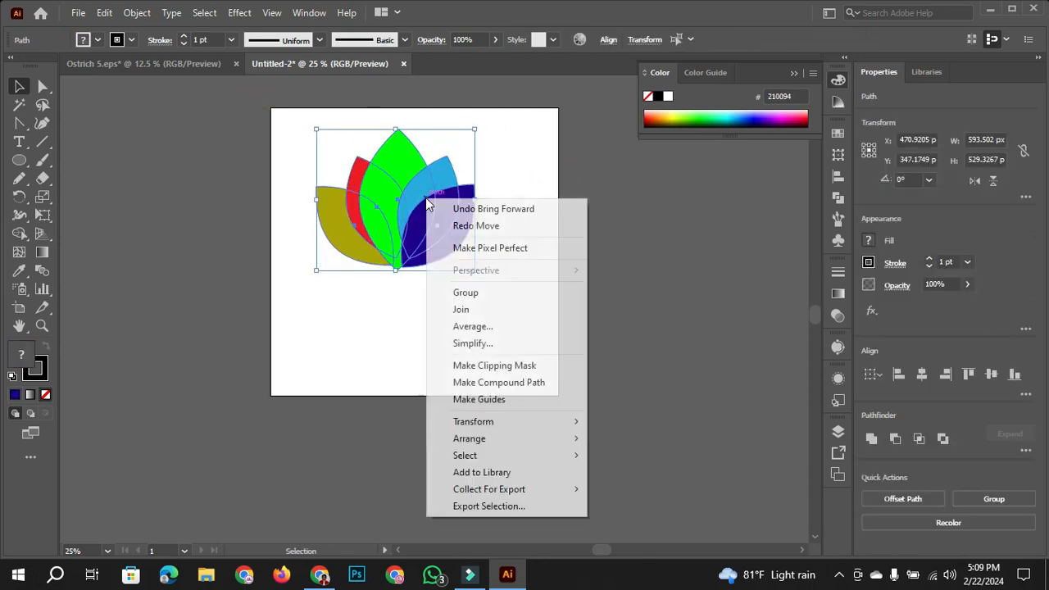
{"action": "left_click", "coordinate": [501, 297]}
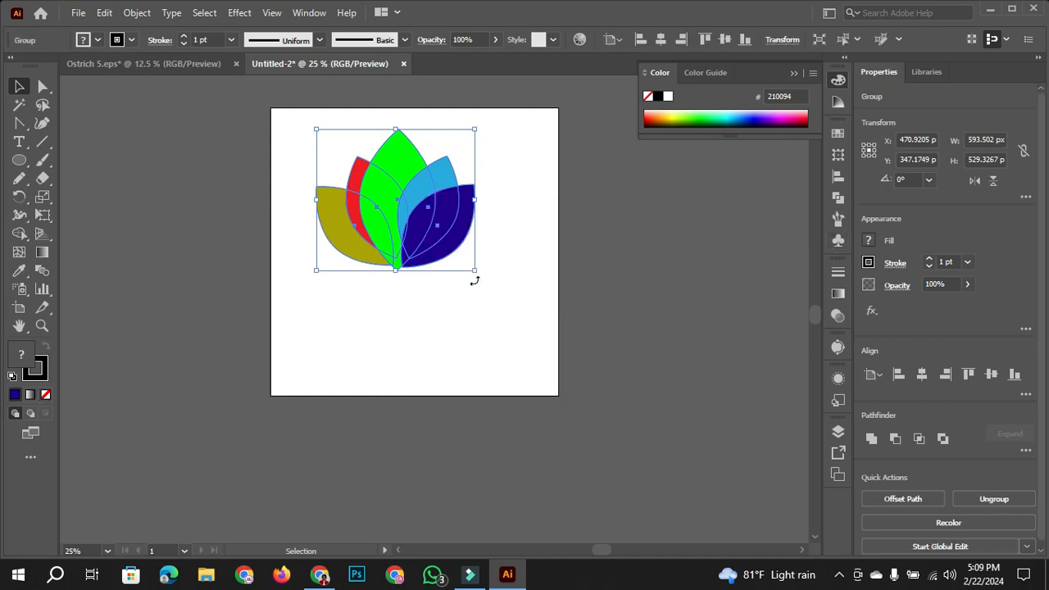
{"action": "key", "text": "ctrl+shift+g"}
- Select all five leaves, group them into one object and clear the selection
{"action": "left_click_drag", "start_coordinate": [256, 92], "coordinate": [605, 340]}
{"action": "right_click", "coordinate": [420, 205]}
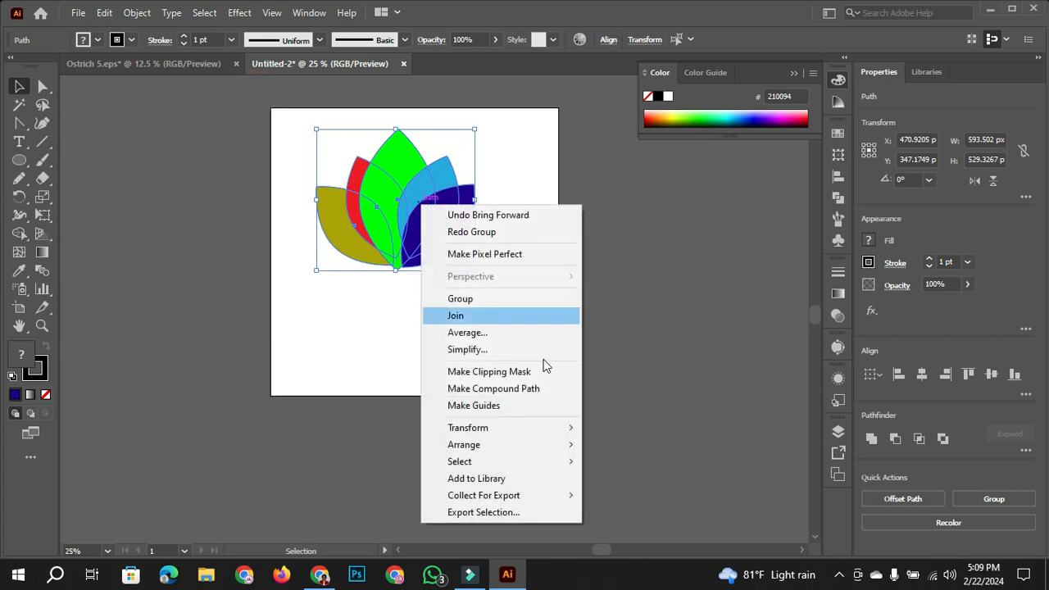
{"action": "left_click", "coordinate": [495, 300]}
{"action": "left_click", "coordinate": [587, 295]}
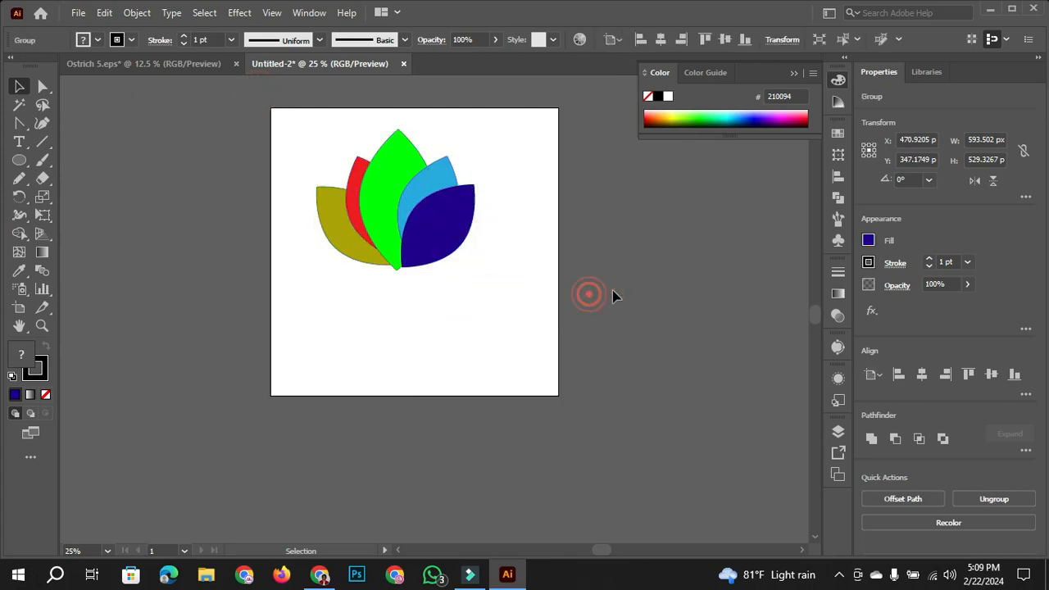
- Move the grouped lotus slightly to the right, undo the move, and switch between the Direct Selection and Selection tools
{"action": "left_click_drag", "start_coordinate": [466, 220], "coordinate": [499, 228]}
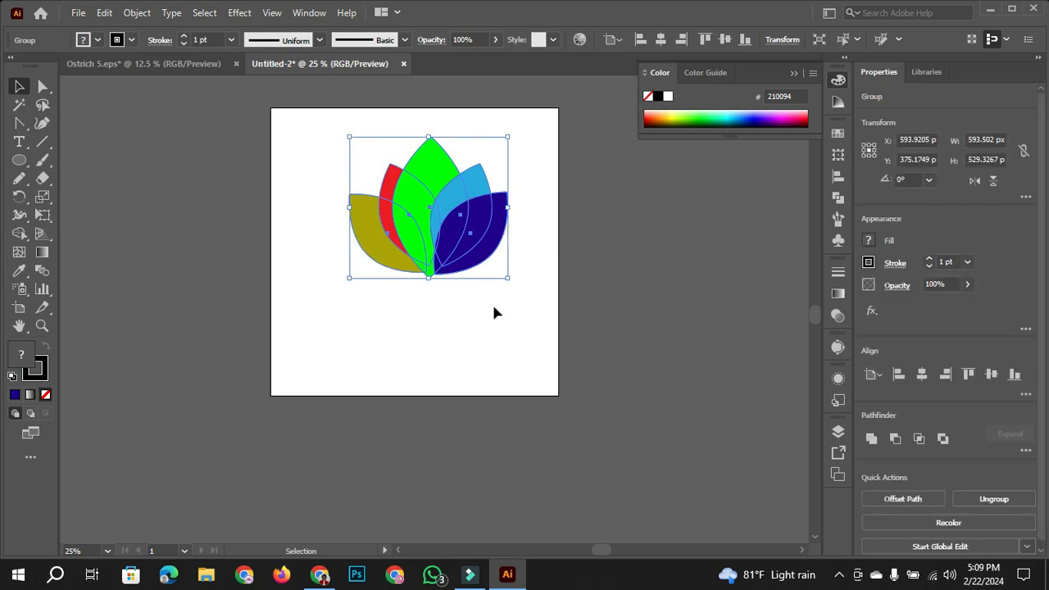
{"action": "key", "text": "ctrl+z"}
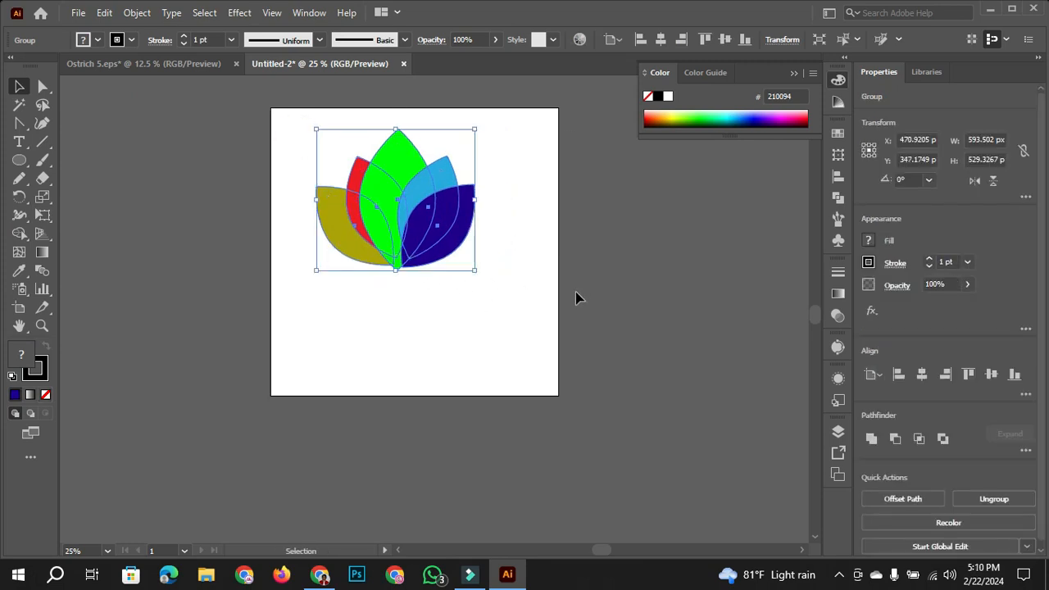
{"action": "key", "text": "a"}
{"action": "key", "text": "v"}
{"action": "key", "text": "a"}
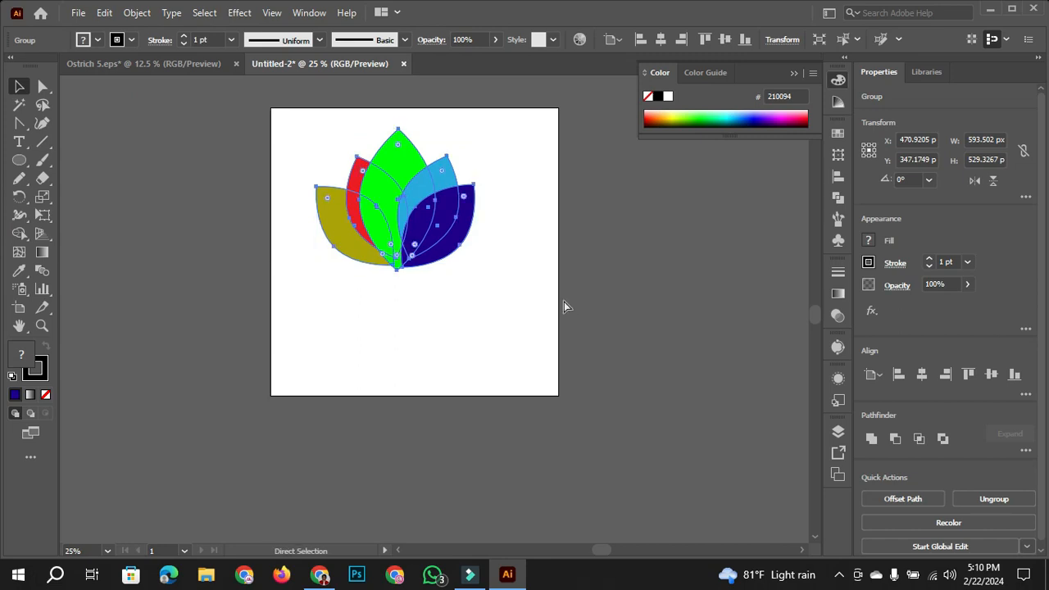
{"action": "key", "text": "v"}
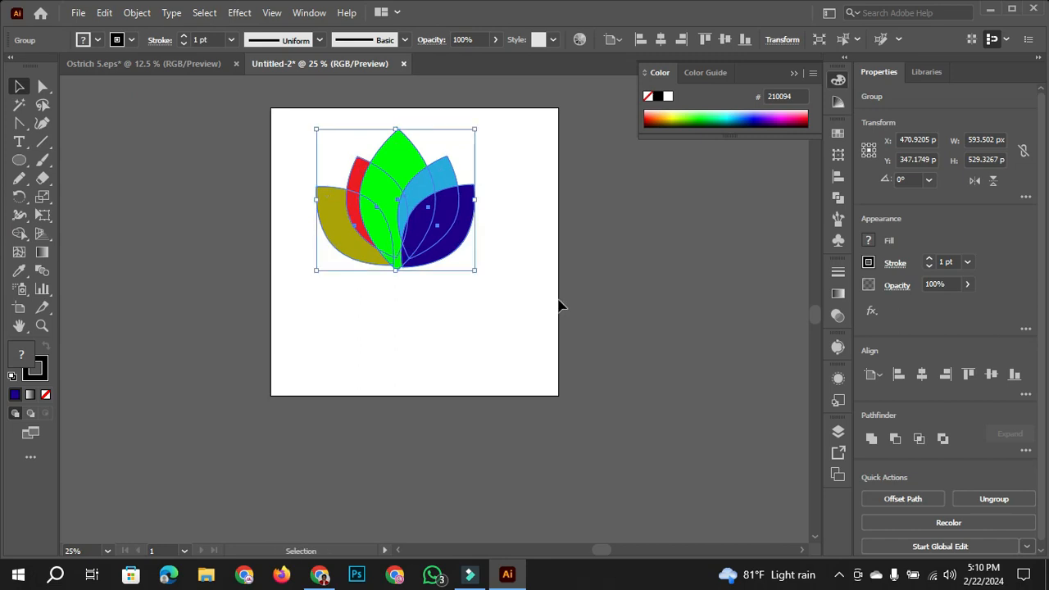
- Move the grouped lotus down and right, and undo the move, the grouping and the green leaf's last Bring Forward
{"action": "left_click_drag", "start_coordinate": [467, 201], "coordinate": [500, 227]}
{"action": "left_click", "coordinate": [586, 195]}
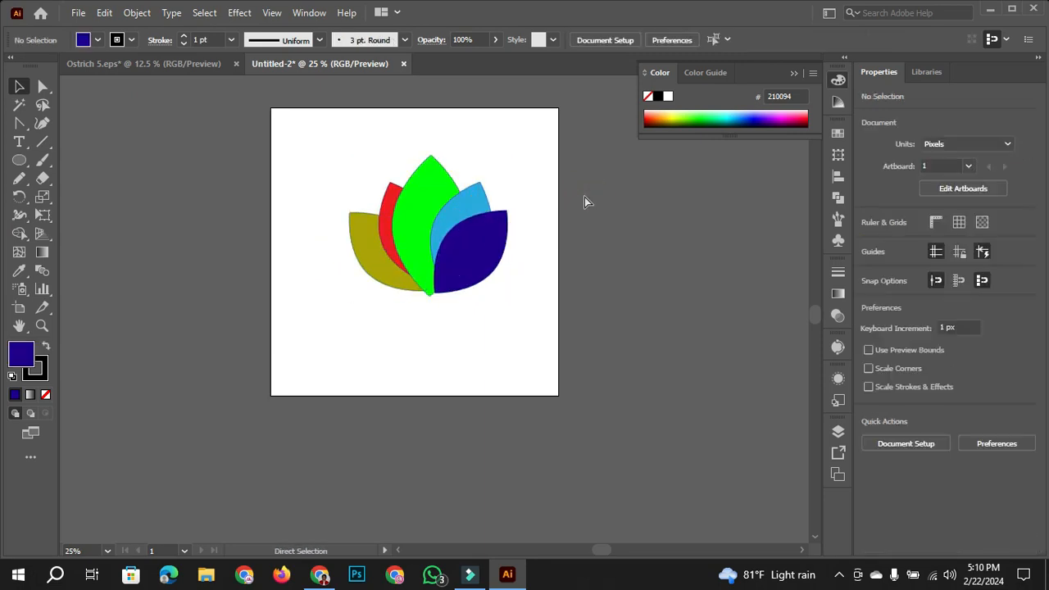
{"action": "key", "text": "ctrl+z"}
{"action": "key", "text": "ctrl+z"}
{"action": "key", "text": "ctrl+z"}
{"action": "key", "text": "v"}
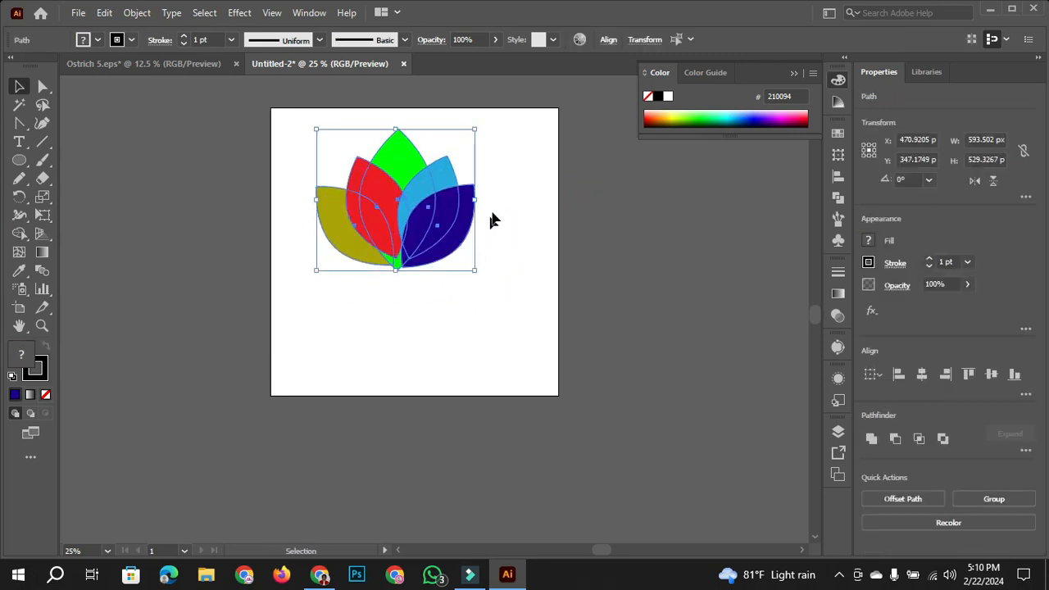
- Select all five leaves and combine them into a group again
{"action": "left_click", "coordinate": [309, 110]}
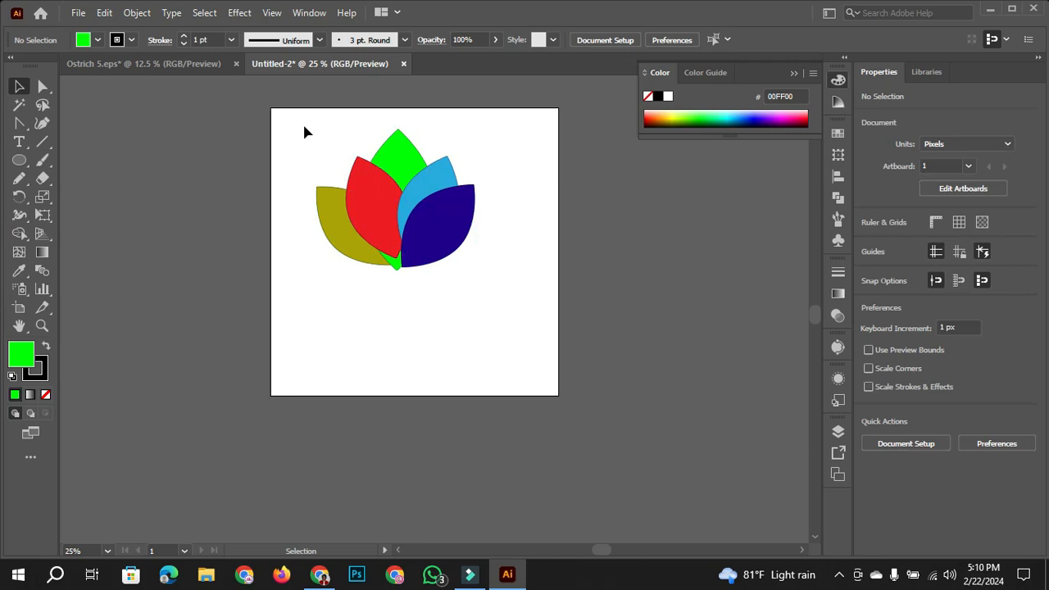
{"action": "left_click_drag", "start_coordinate": [301, 120], "coordinate": [509, 246]}
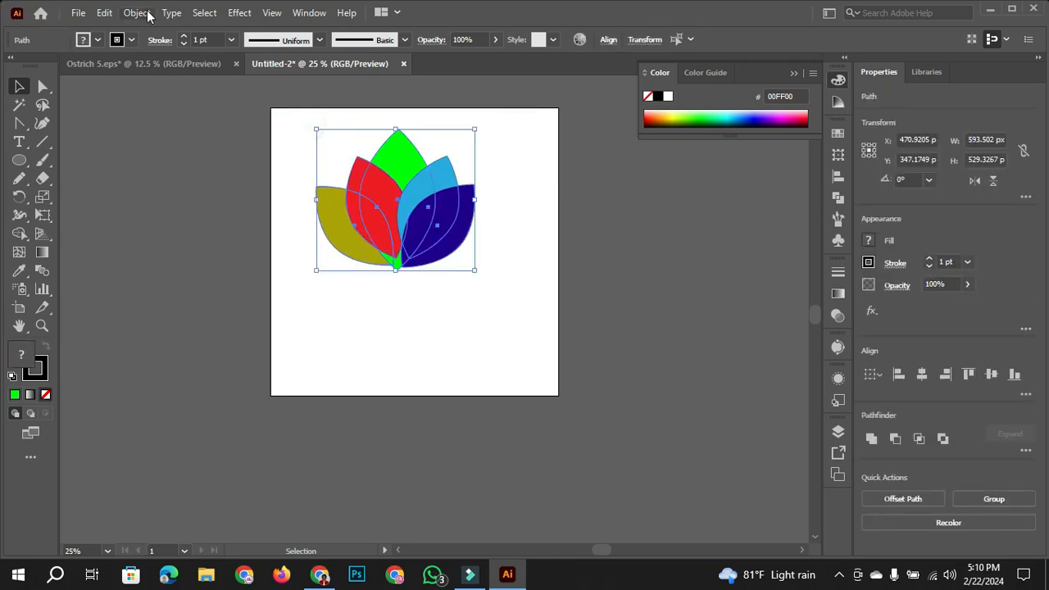
{"action": "left_click", "coordinate": [141, 12]}
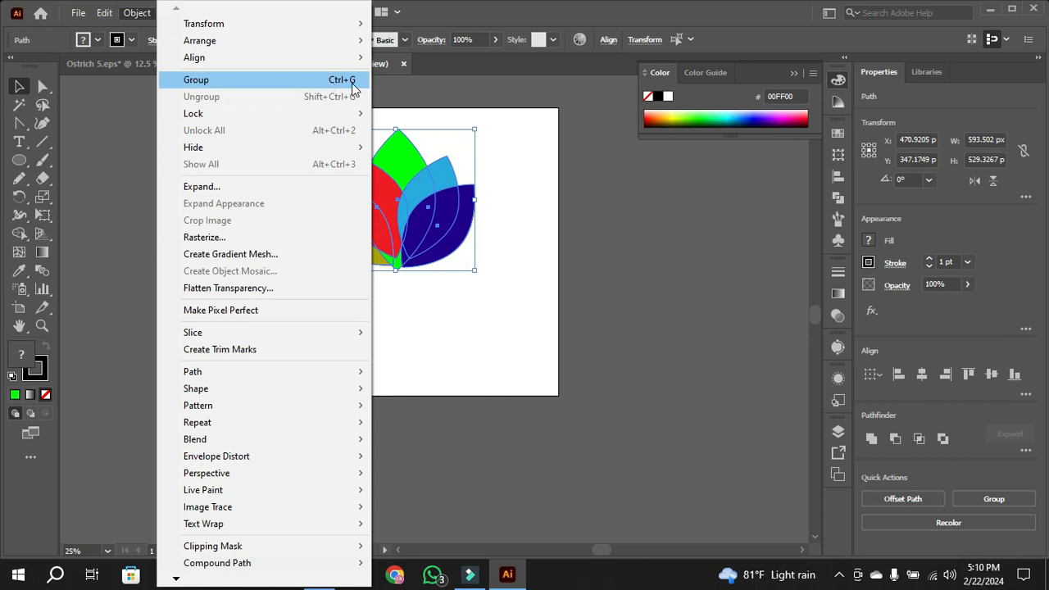
{"action": "left_click", "coordinate": [252, 81]}
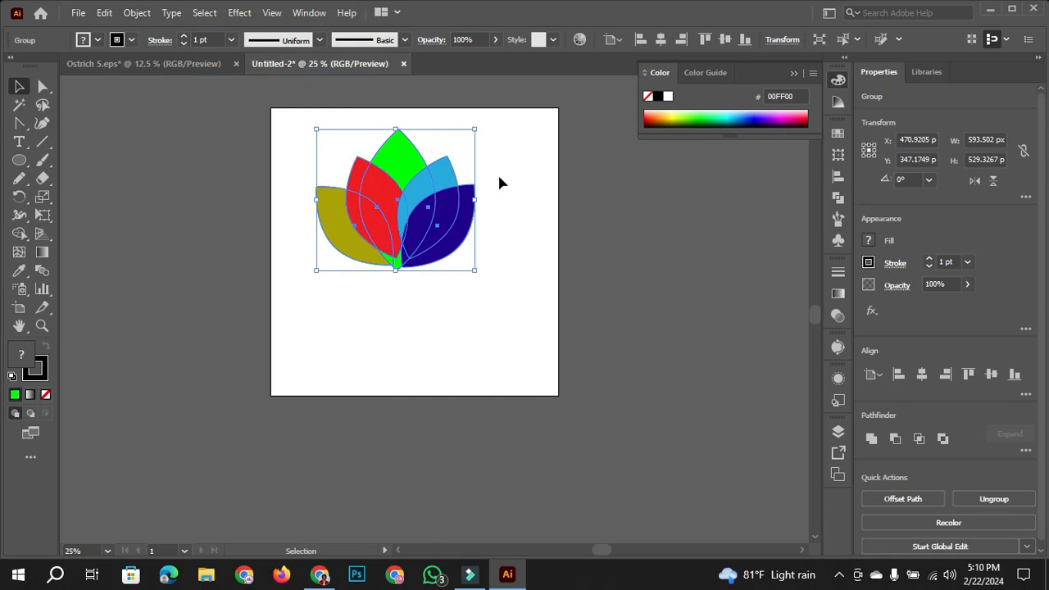
- Ungroup the lotus and move individual leaves, starting with the navy one, away from their places
{"action": "right_click", "coordinate": [410, 220]}
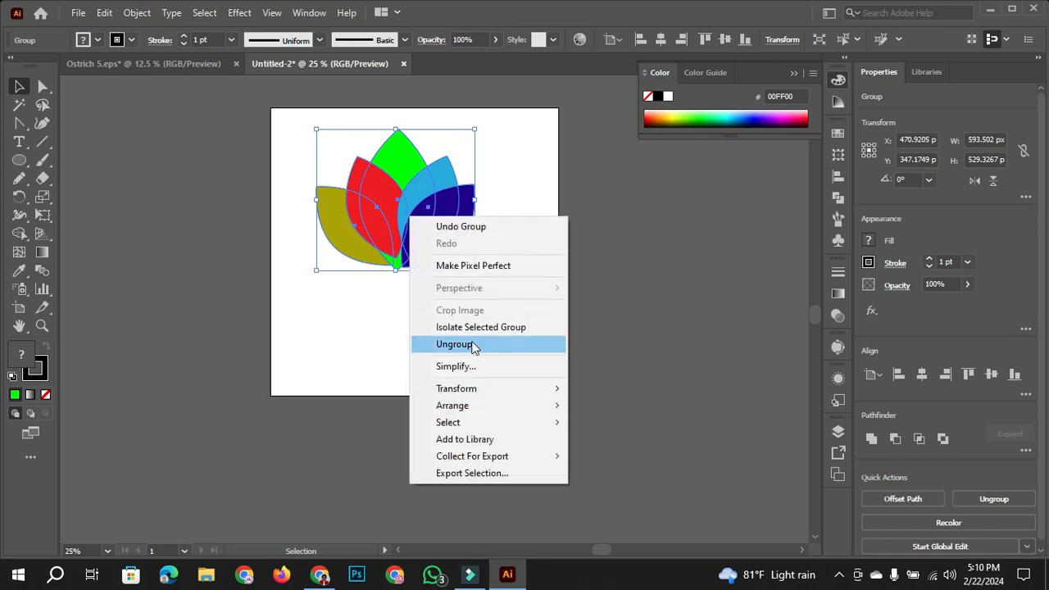
{"action": "left_click", "coordinate": [473, 345]}
{"action": "left_click", "coordinate": [528, 257]}
{"action": "left_click_drag", "start_coordinate": [458, 219], "coordinate": [582, 282]}
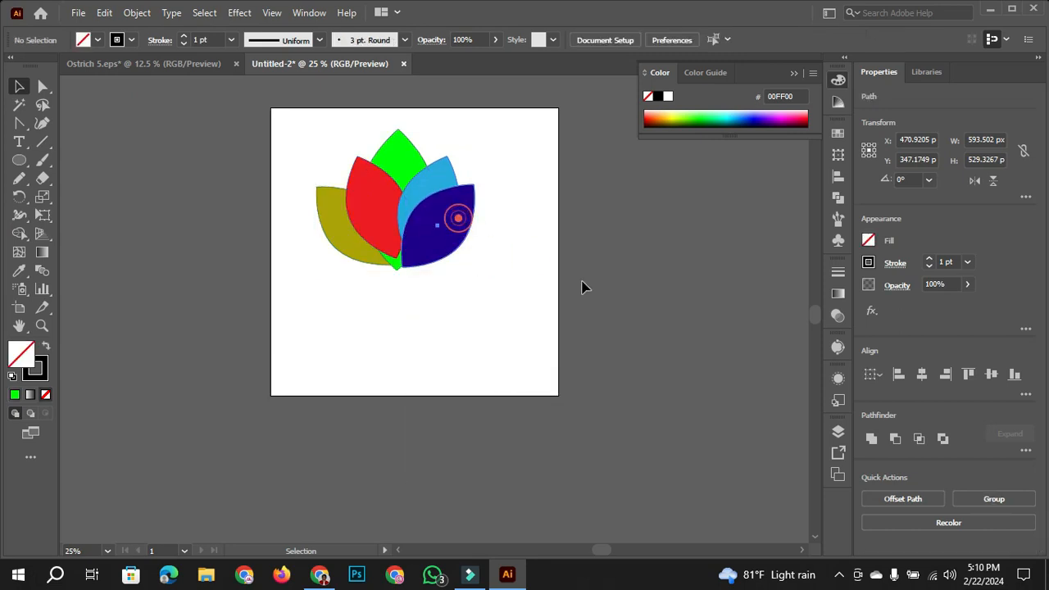
{"action": "left_click_drag", "start_coordinate": [449, 217], "coordinate": [484, 258]}
{"action": "left_click_drag", "start_coordinate": [403, 222], "coordinate": [394, 251]}
- Undo the individual leaf moves and the ungrouping of the lotus
{"action": "key", "text": "ctrl+z"}
{"action": "key", "text": "ctrl+z"}
{"action": "key", "text": "ctrl+z"}
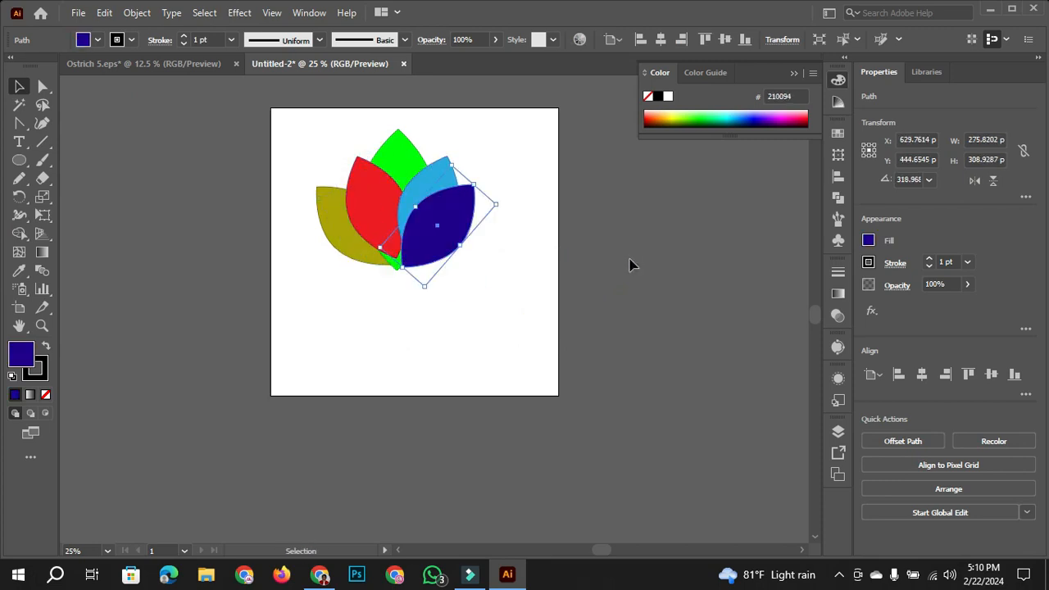
{"action": "key", "text": "ctrl+z"}
{"action": "key", "text": "ctrl+z"}
- Move the grouped lotus down the artboard, and delete the whole motif
{"action": "left_click", "coordinate": [501, 291]}
{"action": "left_click_drag", "start_coordinate": [442, 222], "coordinate": [431, 266]}
{"action": "left_click", "coordinate": [543, 252]}
{"action": "left_click_drag", "start_coordinate": [262, 117], "coordinate": [548, 363]}
{"action": "key", "text": "Delete"}
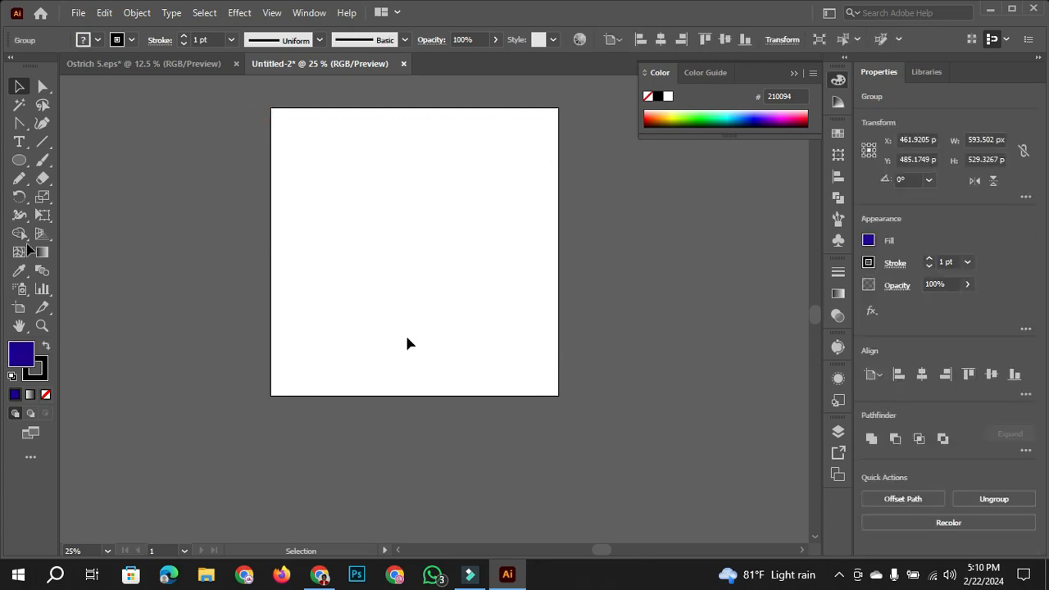